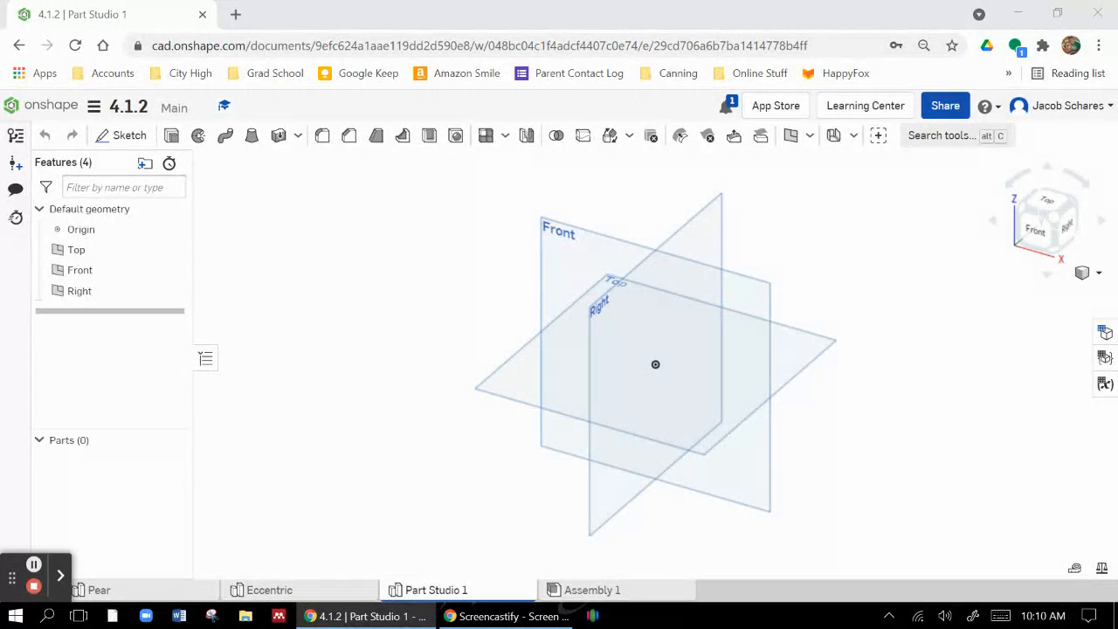
# Step: Place the pear cam reference page in the same browser window as the CAD document and return to Part Studio 1
pyautogui.moveTo(492, 3); pyautogui.dragTo(674, 3)
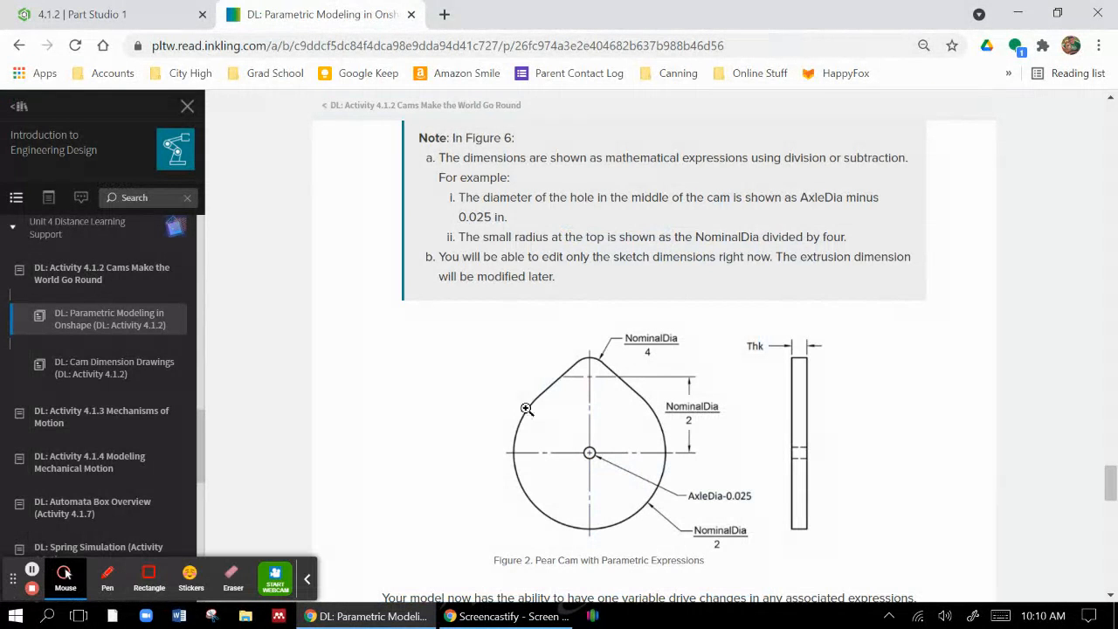
pyautogui.click(303, 581)
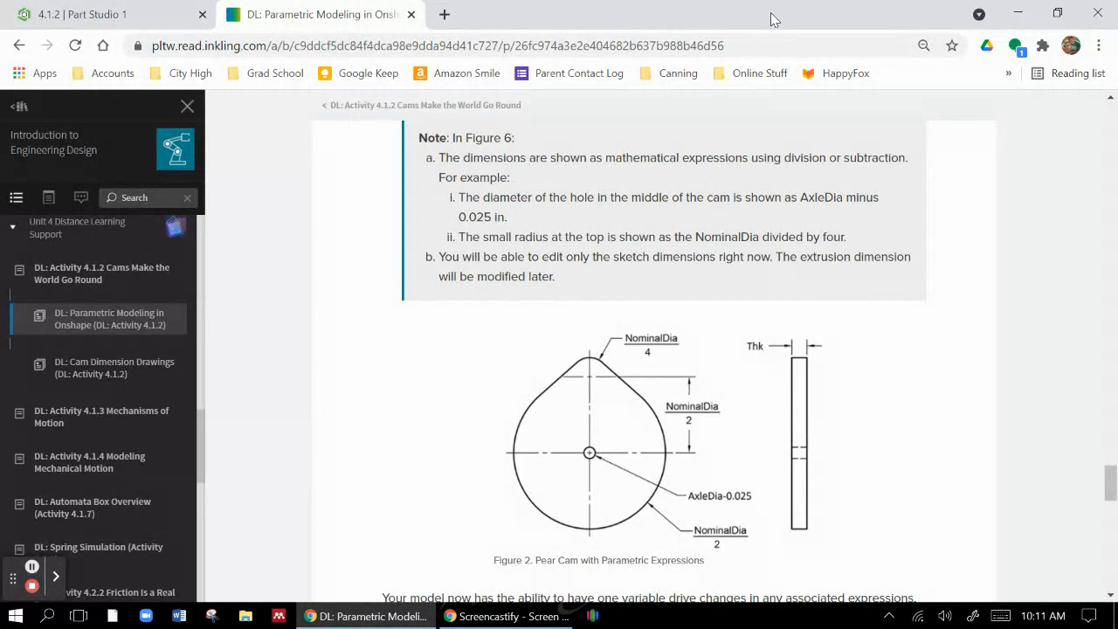
pyautogui.hotkey('alt', 'F4')
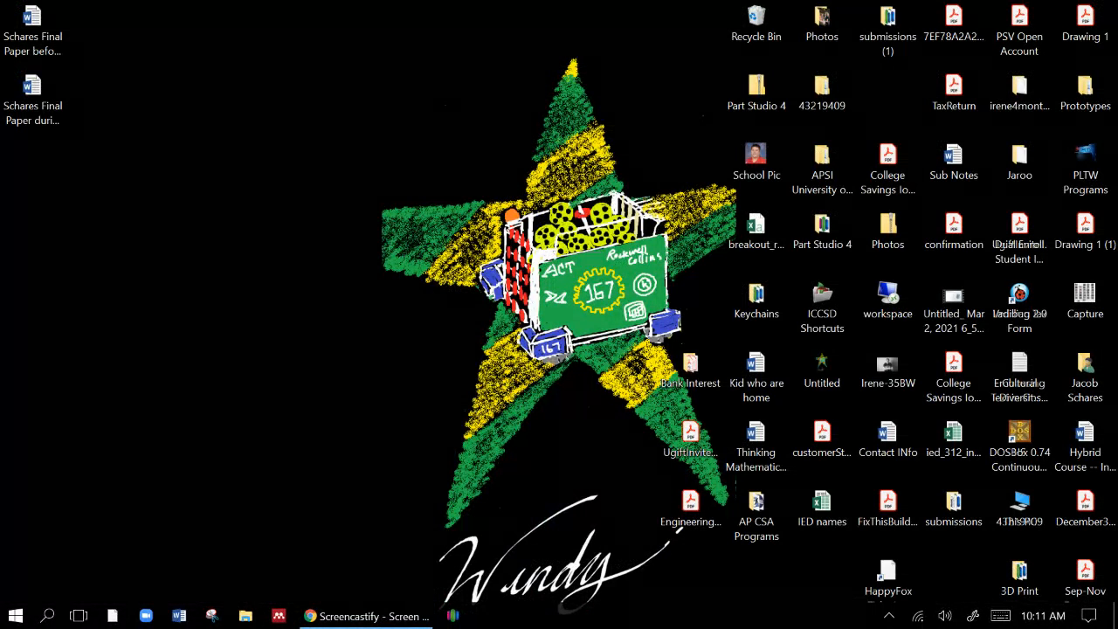
pyautogui.moveTo(0, 9); pyautogui.dragTo(548, 1)
pyautogui.click(150, 10)
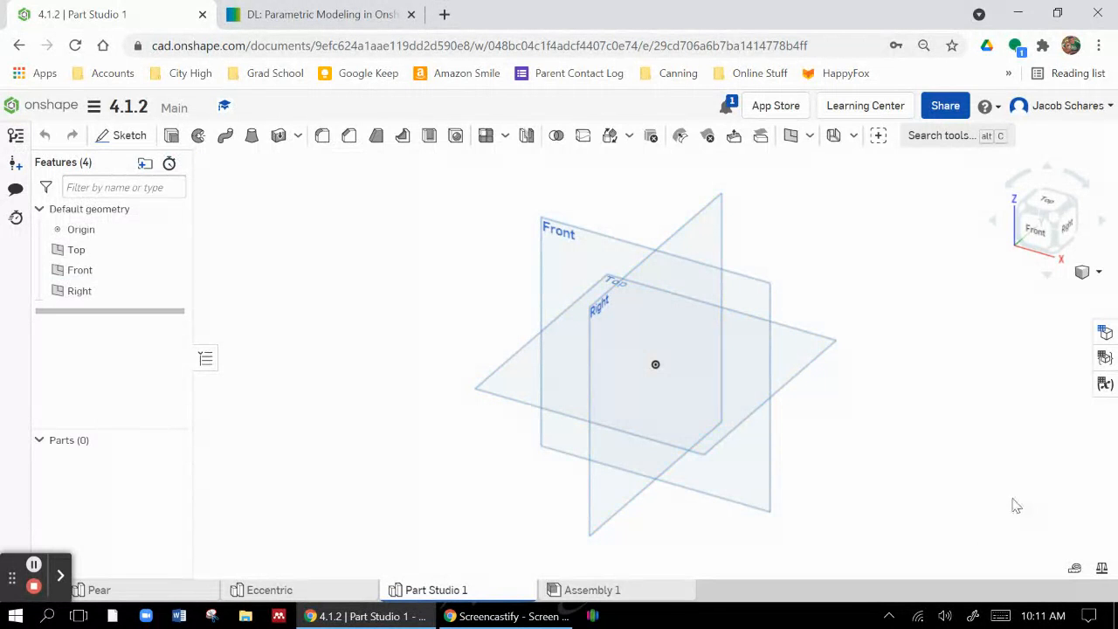
pyautogui.click(1105, 390)
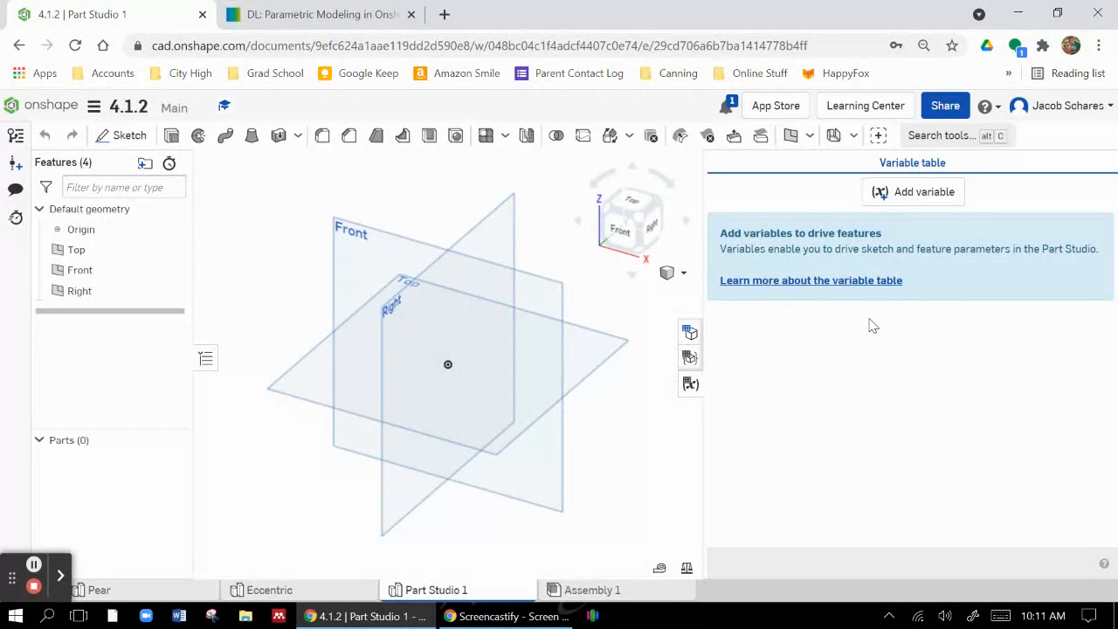
pyautogui.click(809, 135)
pyautogui.click(822, 449)
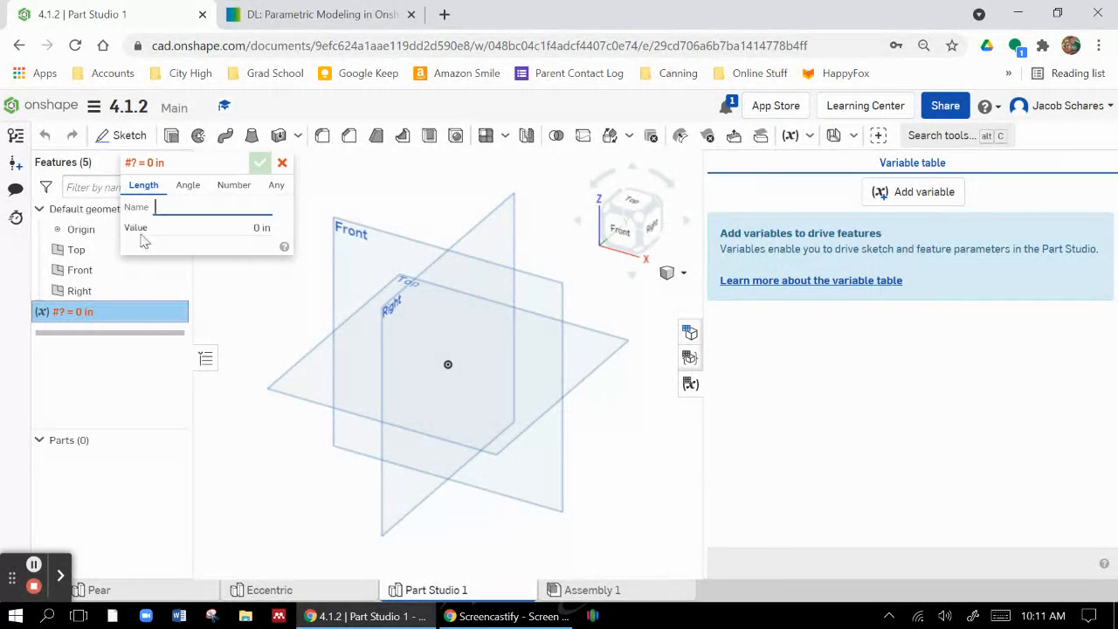
pyautogui.click(282, 162)
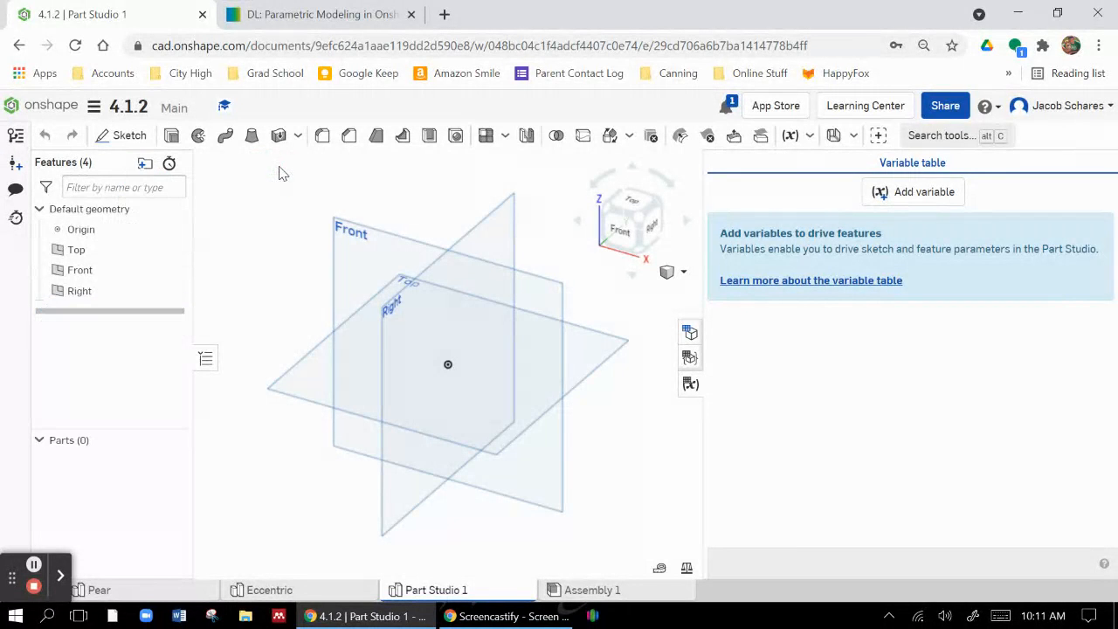
pyautogui.click(689, 384)
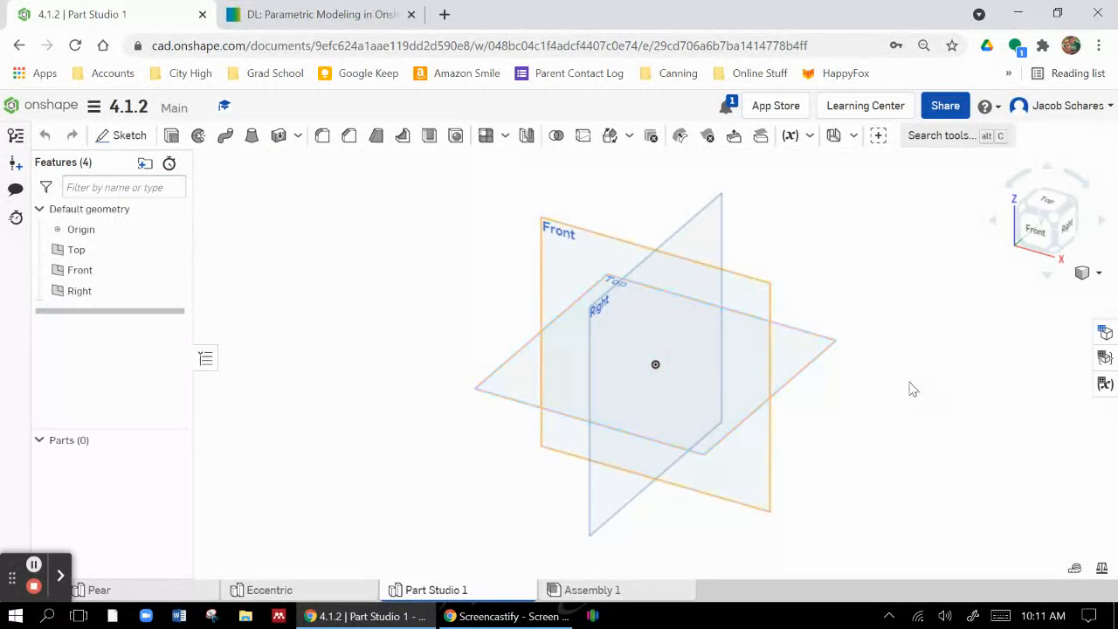
# Step: Add a length variable named NominalDiameter with a value of 2 in to the variable table
pyautogui.click(1103, 387)
pyautogui.click(914, 194)
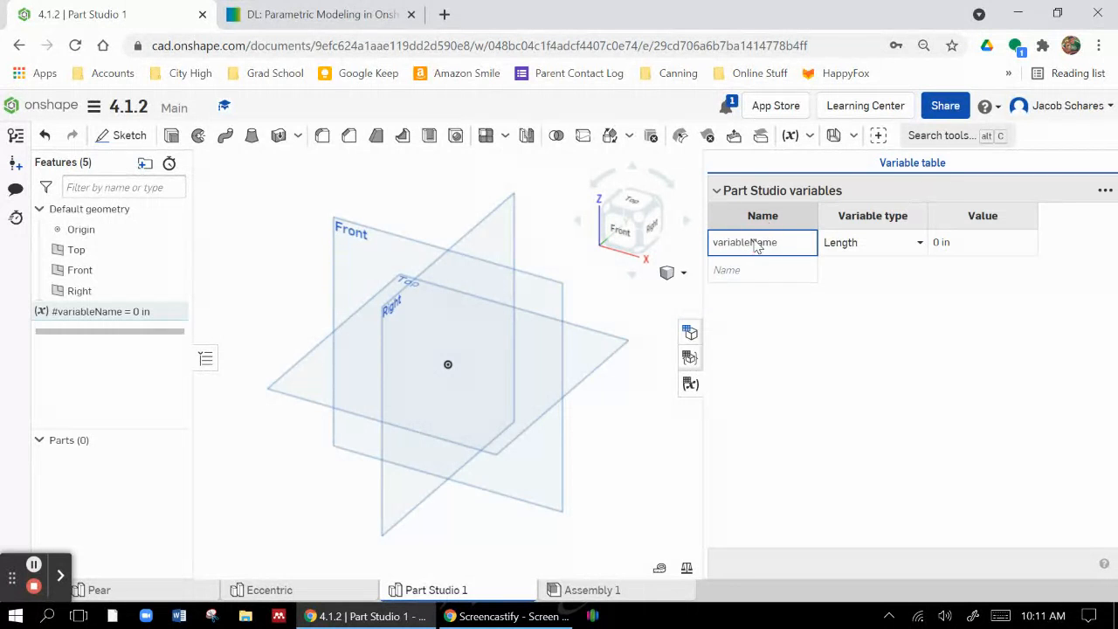
pyautogui.doubleClick(756, 243)
pyautogui.write('Nominal')
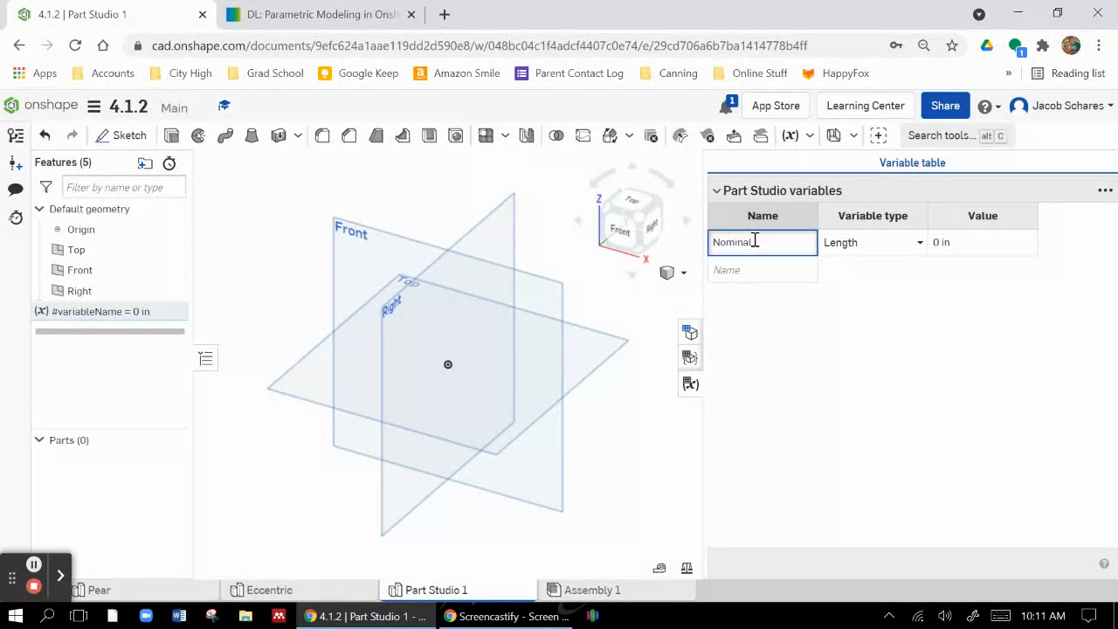
pyautogui.write('Diameter')
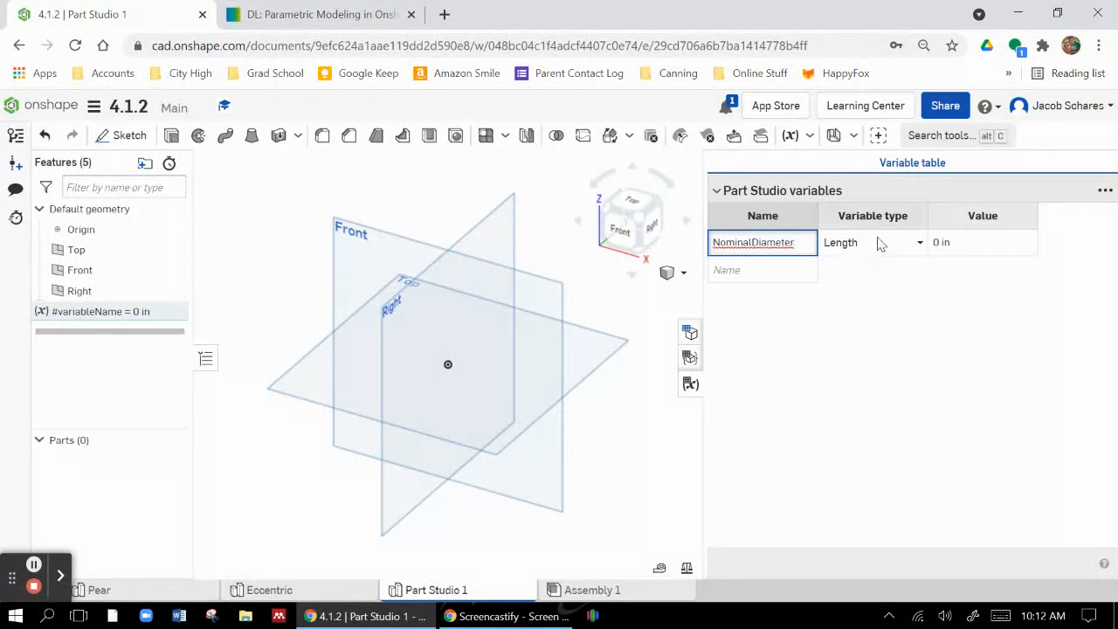
pyautogui.click(967, 251)
pyautogui.click(967, 250)
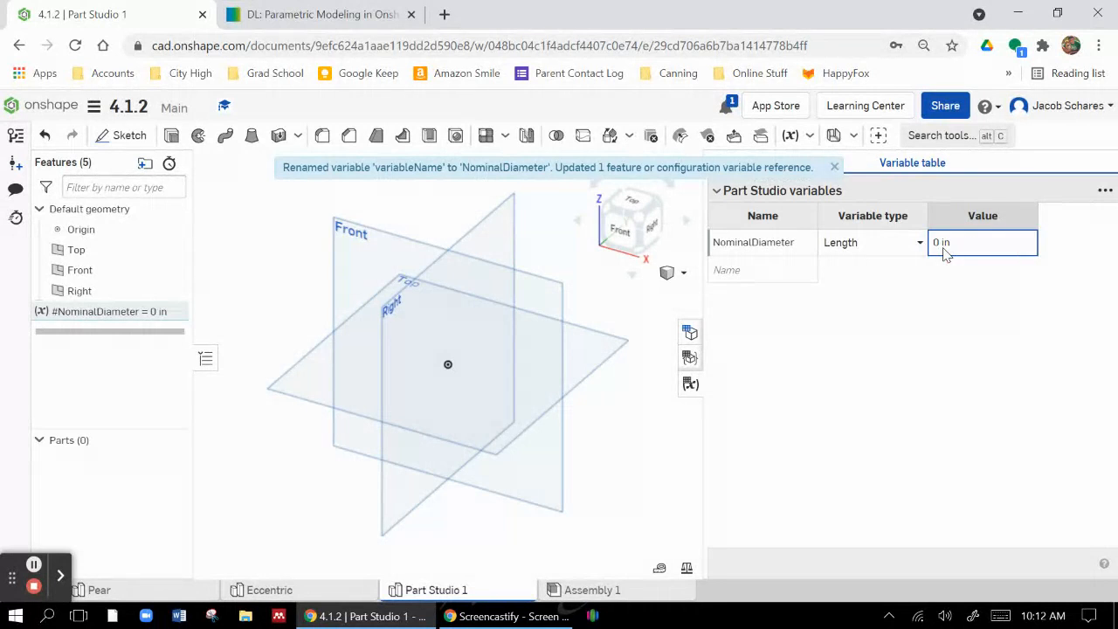
pyautogui.write('2')
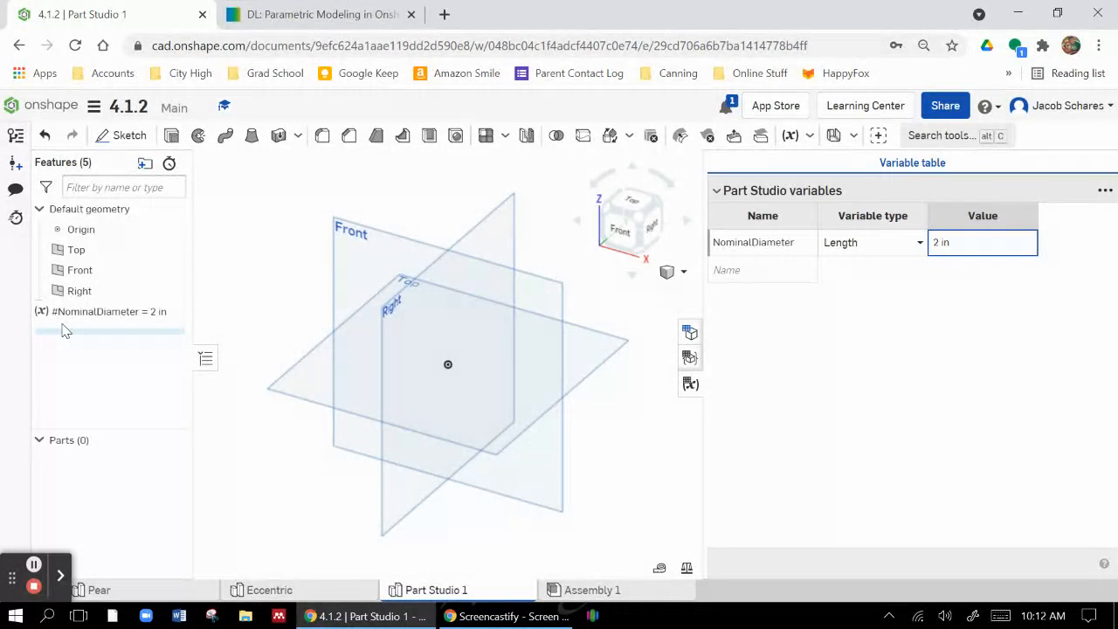
# Step: Consult the pear cam drawing and add a second length variable named LargeRadius
pyautogui.click(730, 271)
pyautogui.click(321, 14)
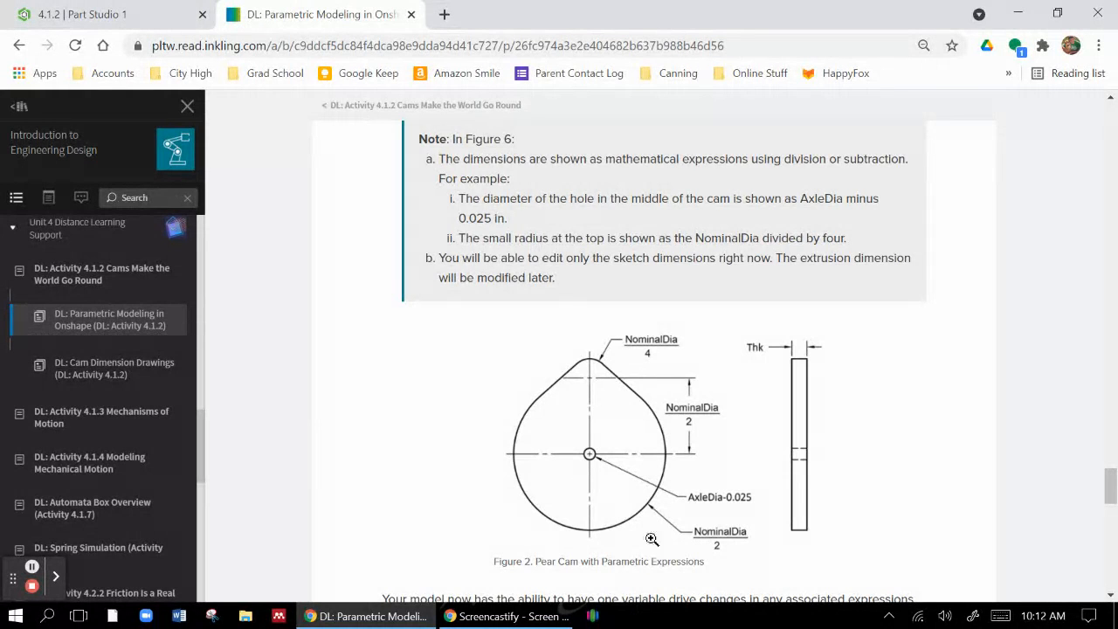
pyautogui.click(131, 13)
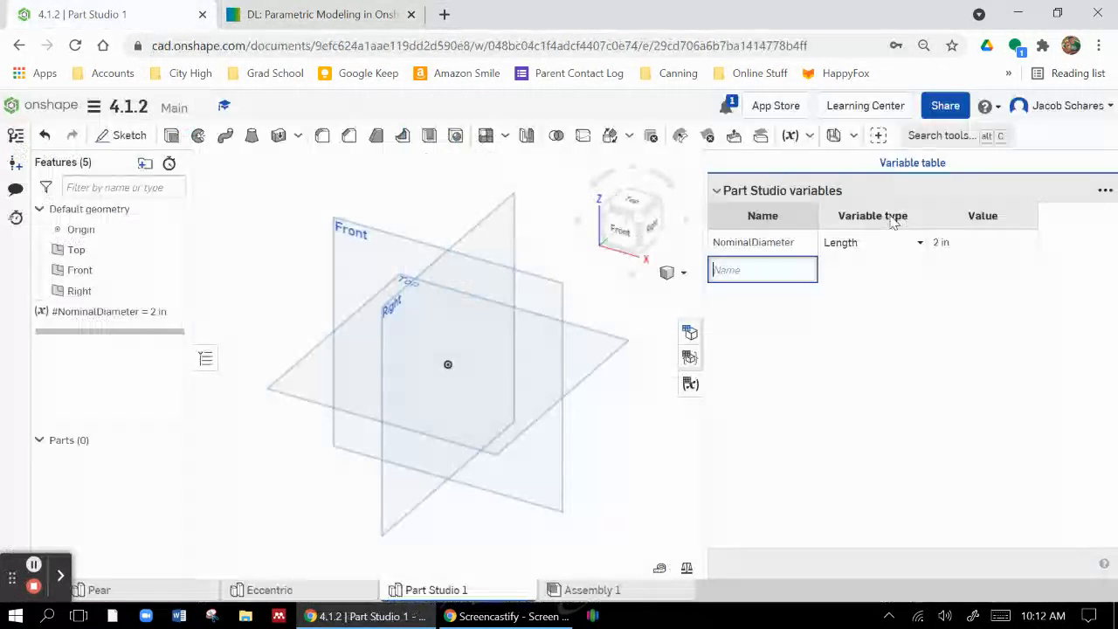
pyautogui.write('LargeRadiu')
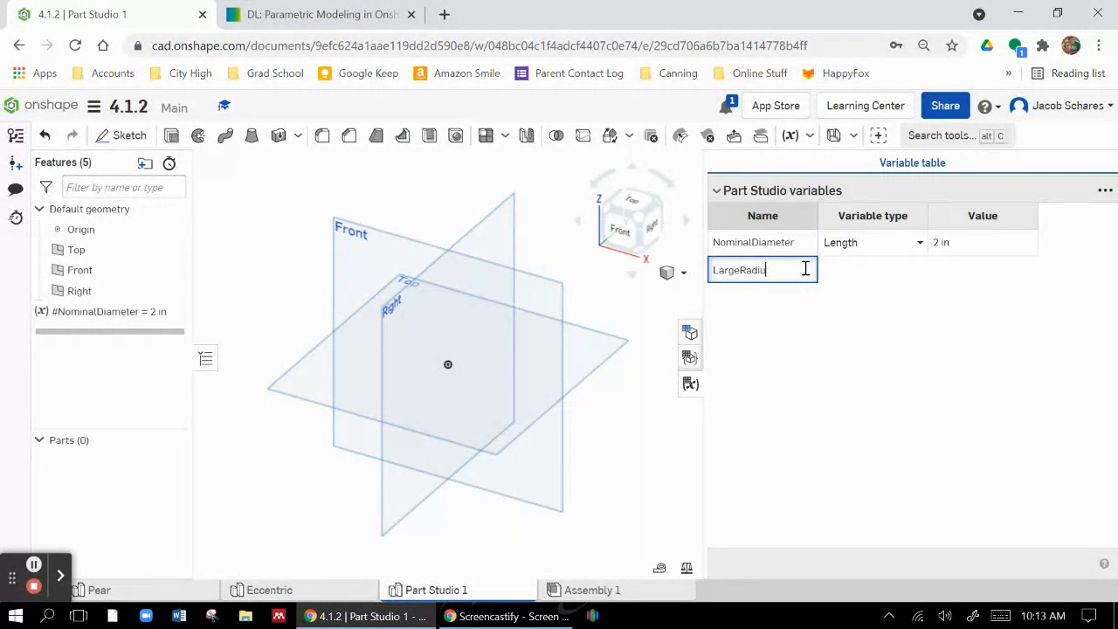
pyautogui.press('Return')
# Step: Set the value of LargeRadius to #NominalDiameter/2, following the expression in the pear cam drawing
pyautogui.click(951, 268)
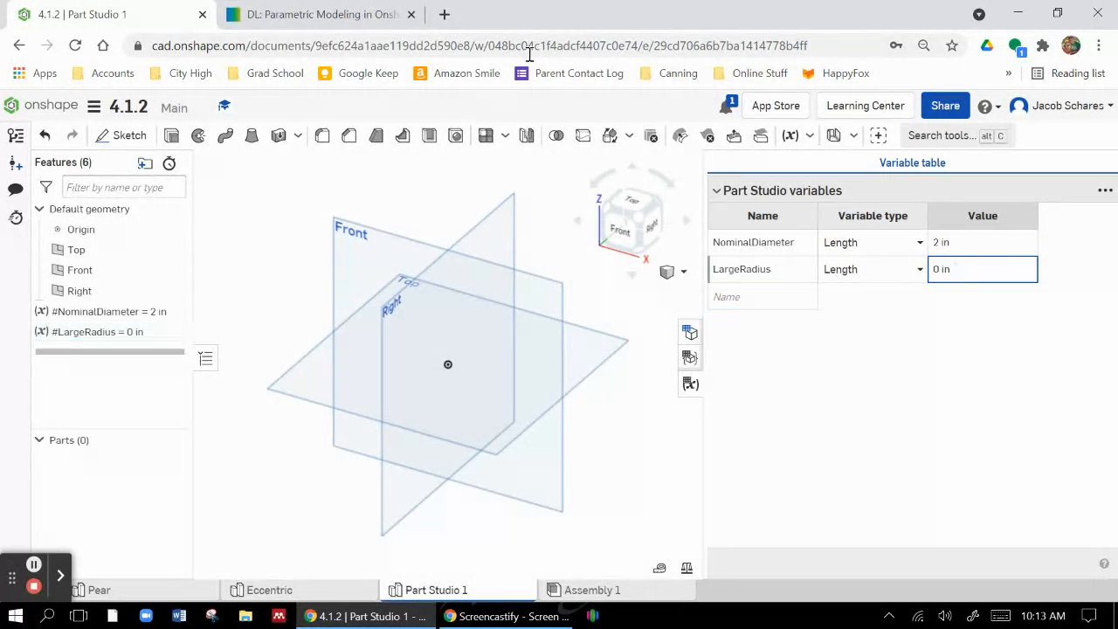
pyautogui.click(319, 14)
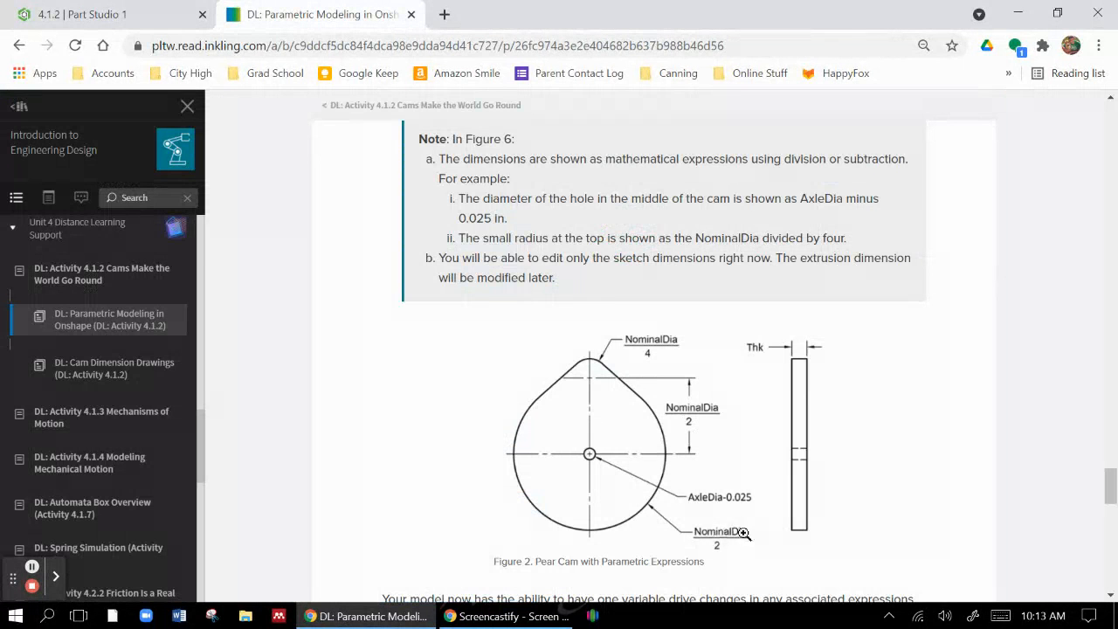
pyautogui.click(150, 12)
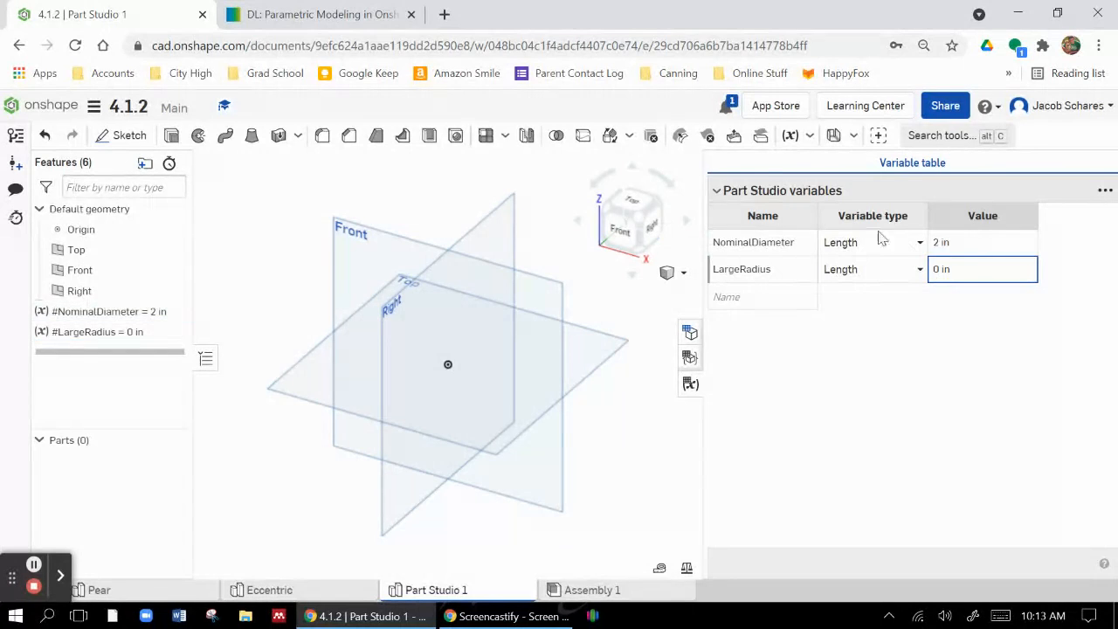
pyautogui.click(953, 270)
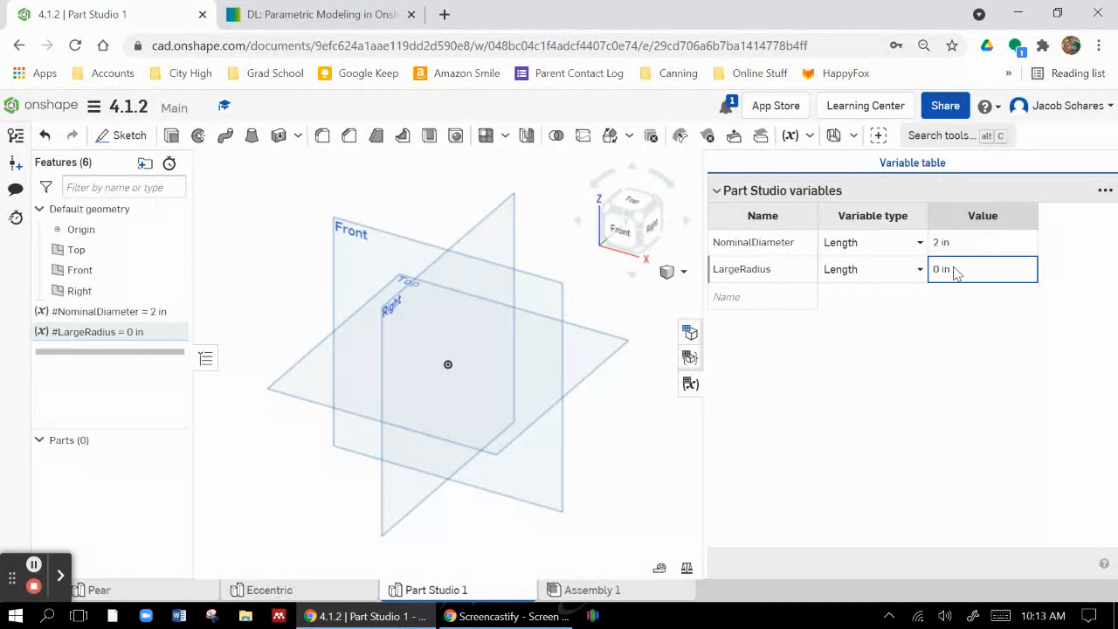
pyautogui.write('#')
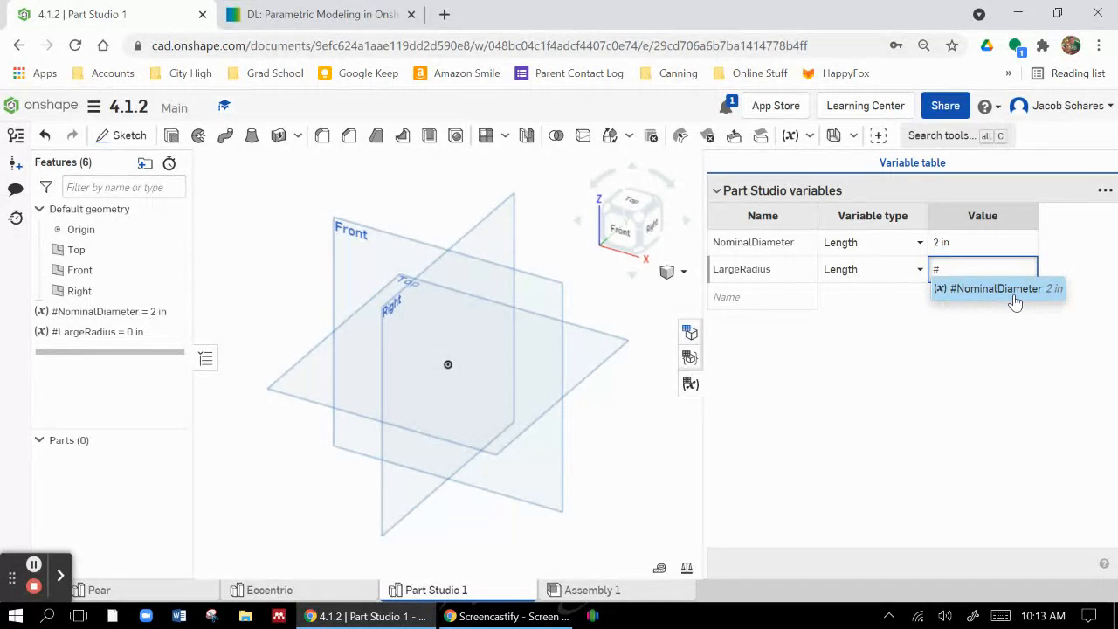
pyautogui.click(1012, 296)
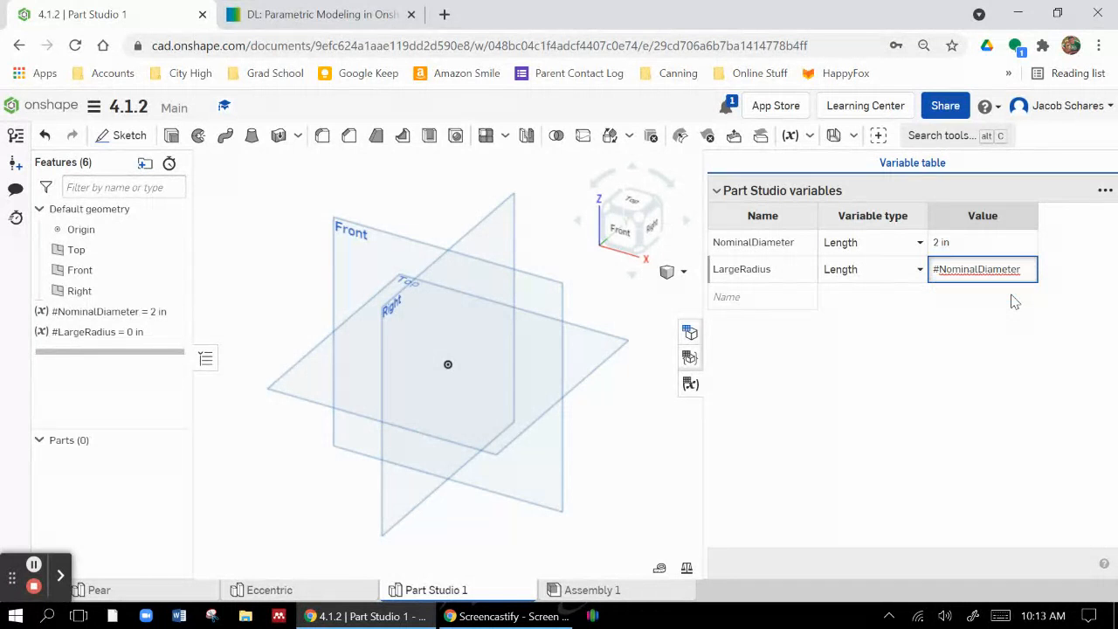
pyautogui.write('/2')
pyautogui.press('Return')
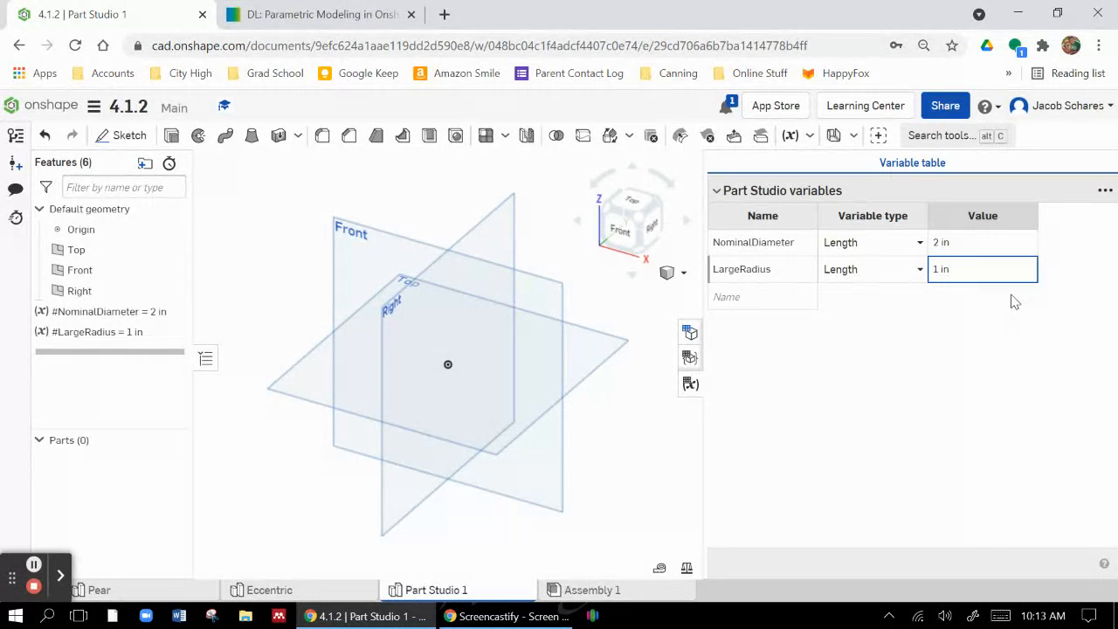
# Step: Set NominalDiameter to 3 in to test the LargeRadius formula, and restore it to 2 in
pyautogui.click(964, 248)
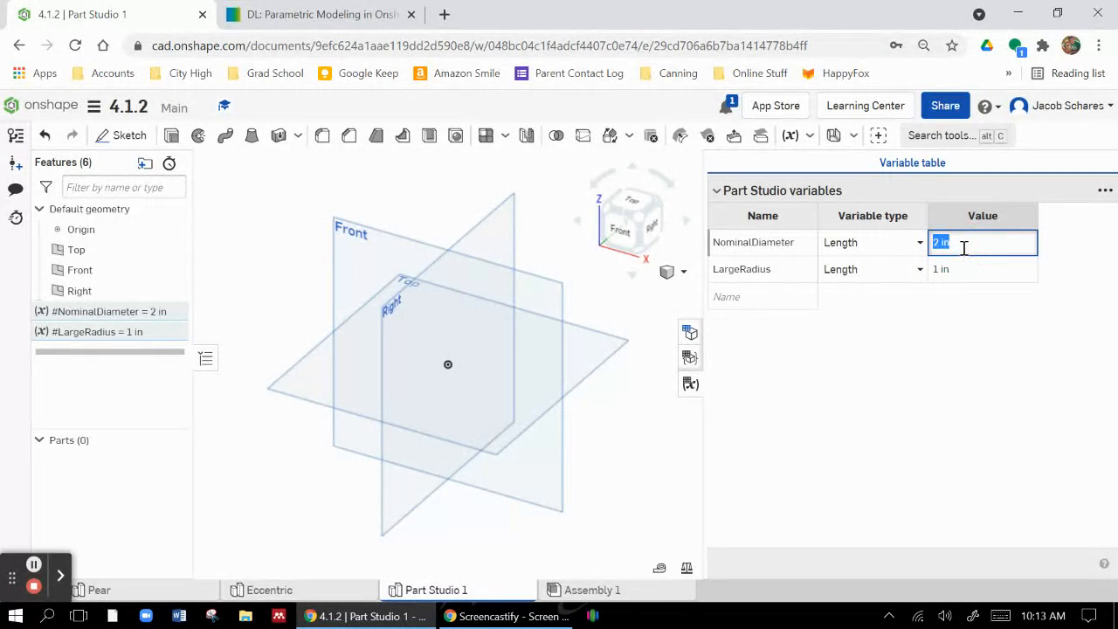
pyautogui.write('3')
pyautogui.press('Return')
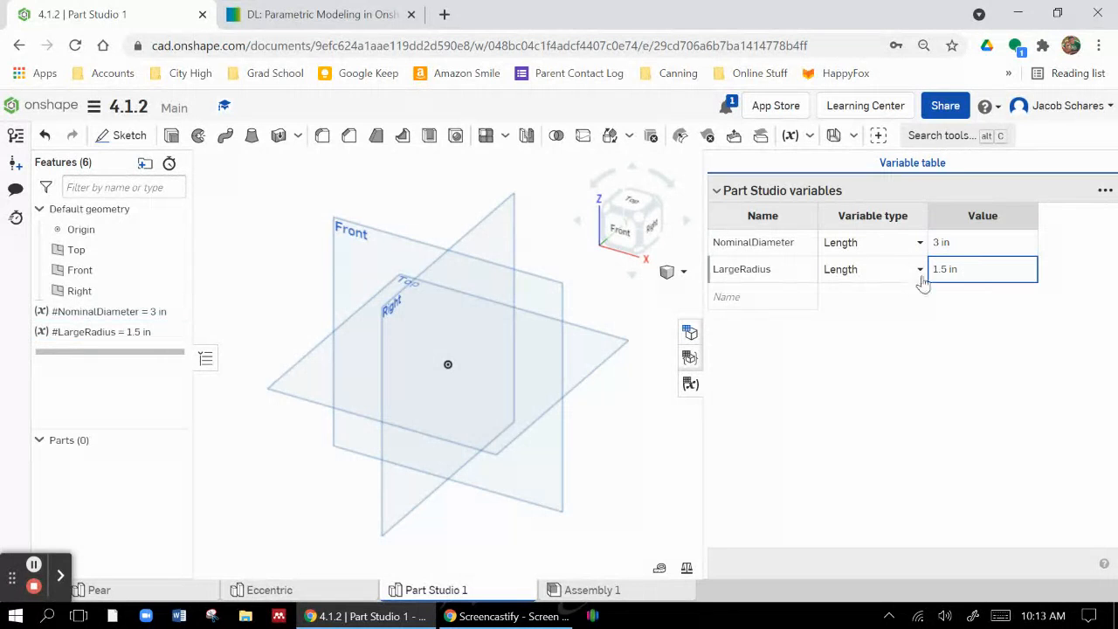
pyautogui.click(961, 244)
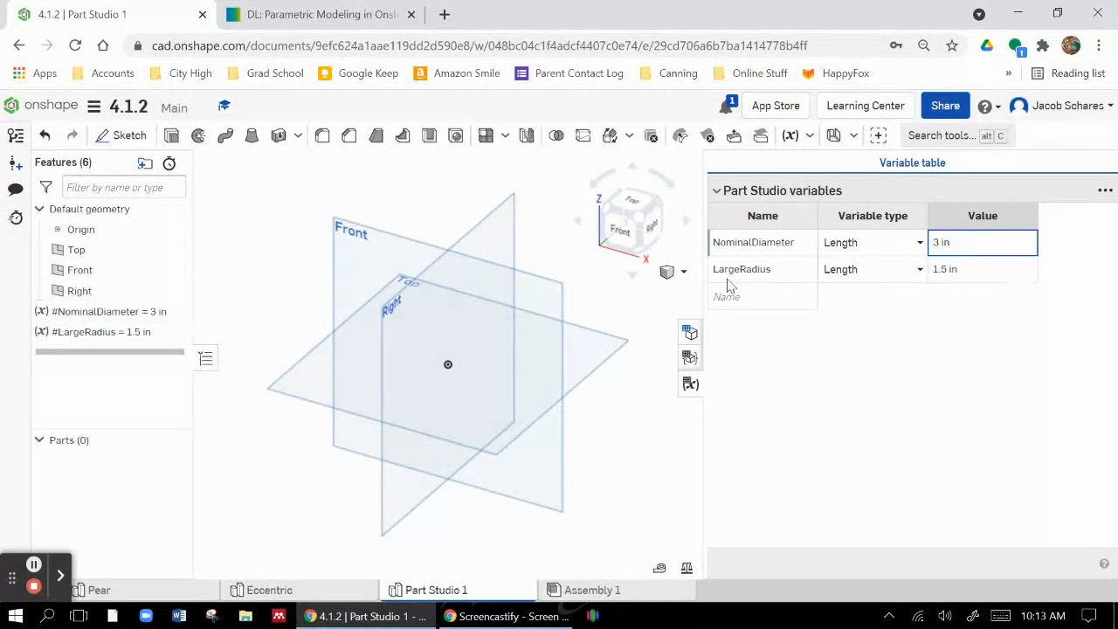
pyautogui.doubleClick(958, 241)
pyautogui.write('2')
pyautogui.press('Return')
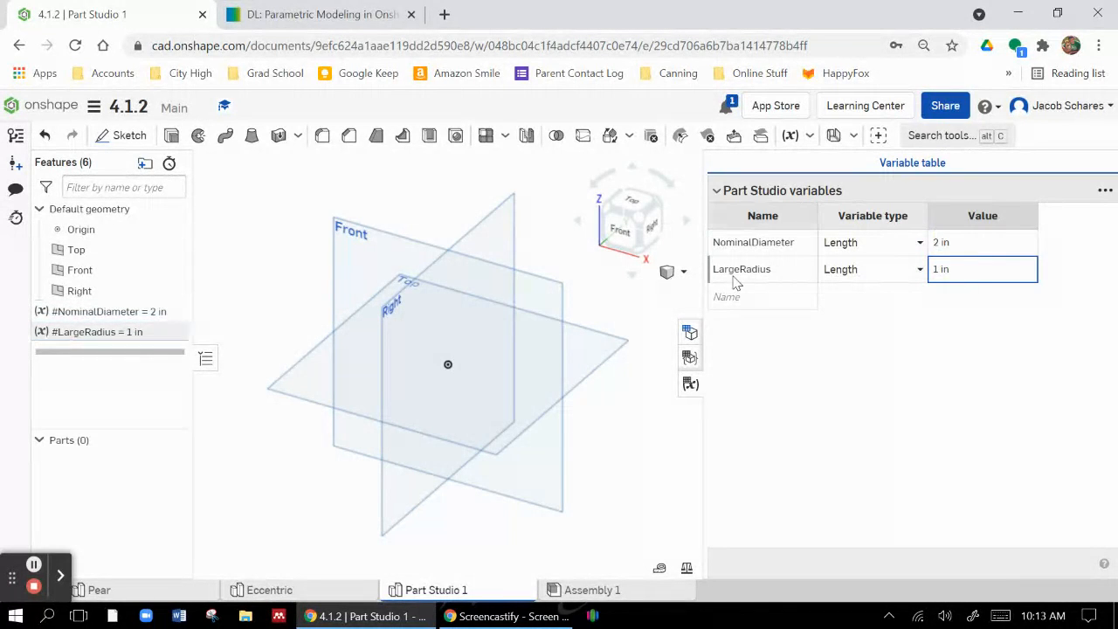
# Step: Check the small radius in the pear cam drawing and add a length variable named SmallRadius
pyautogui.click(260, 11)
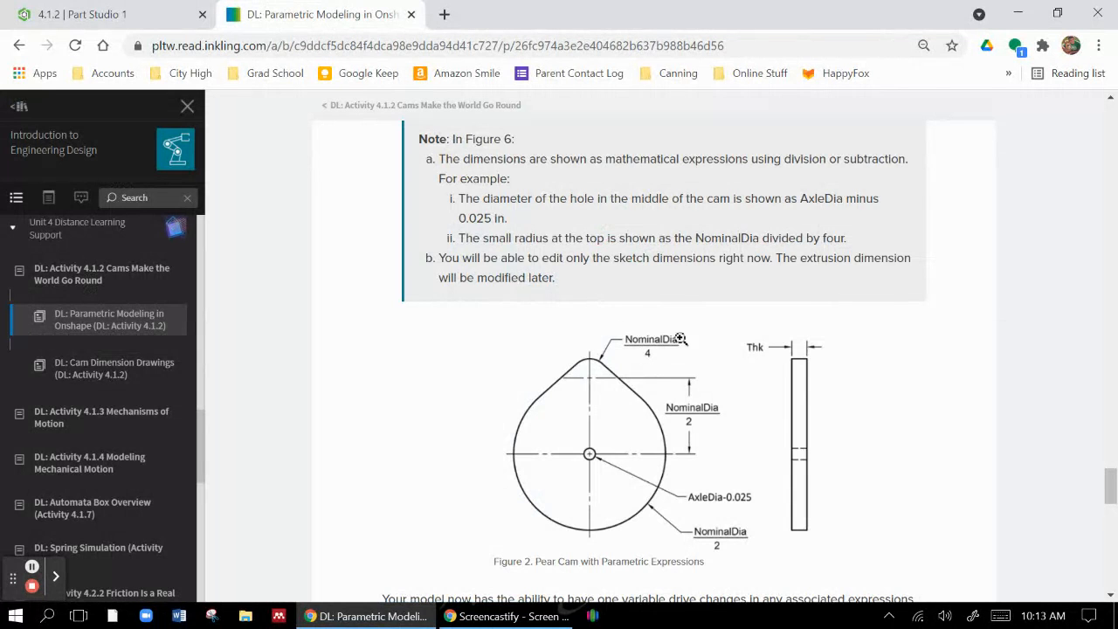
pyautogui.click(60, 13)
pyautogui.click(767, 297)
pyautogui.write('SmallRad')
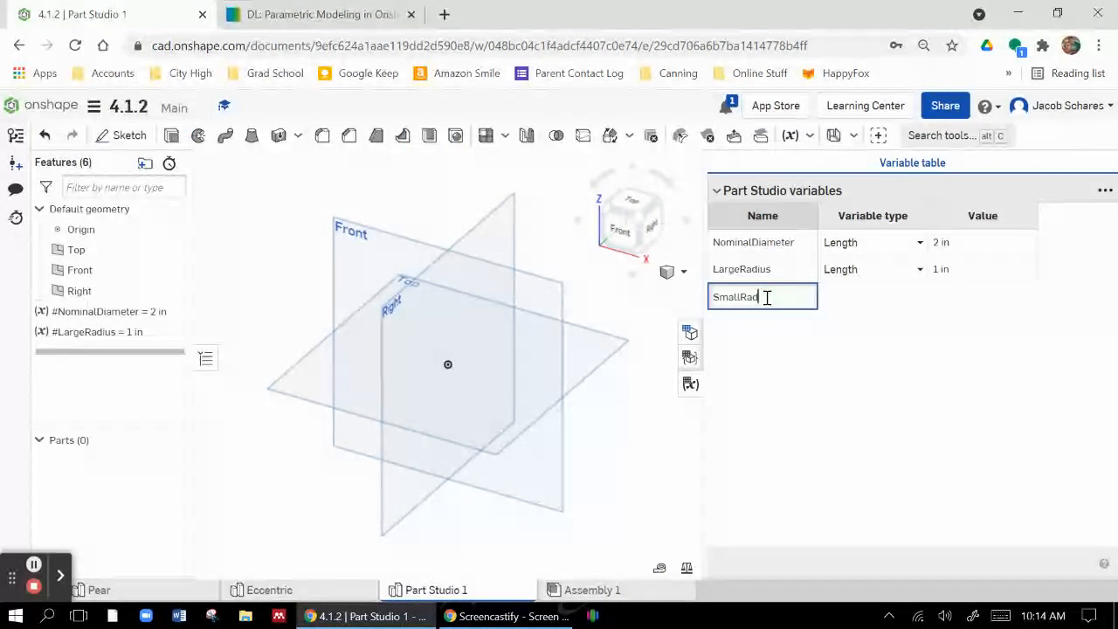
pyautogui.write('ius')
pyautogui.press('Return')
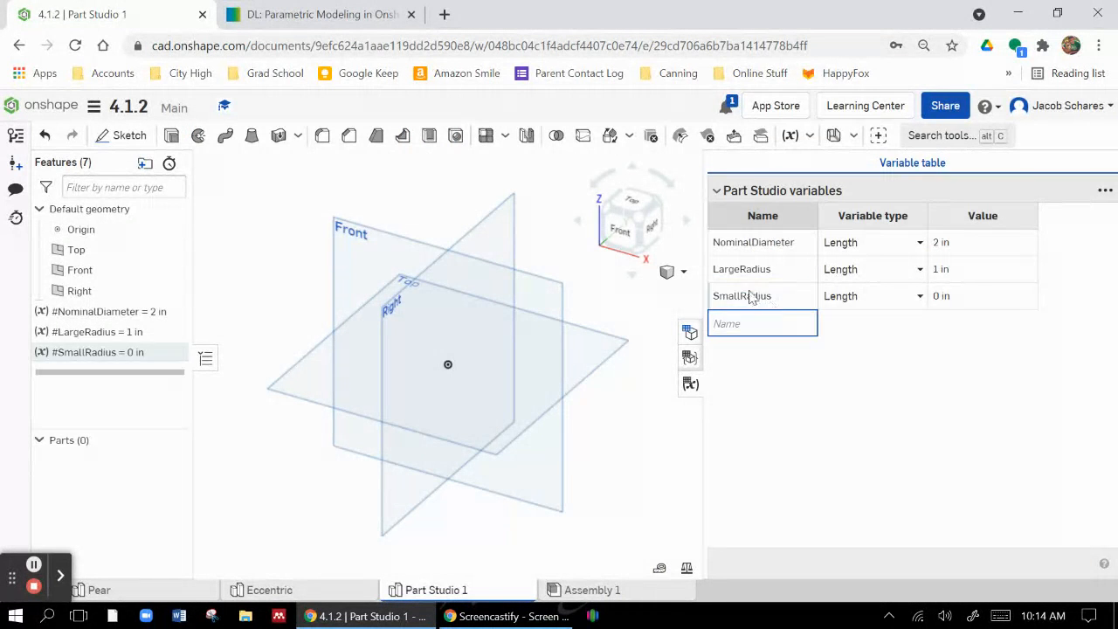
# Step: Set the value of SmallRadius to #NominalDiameter/4
pyautogui.click(976, 301)
pyautogui.click(974, 299)
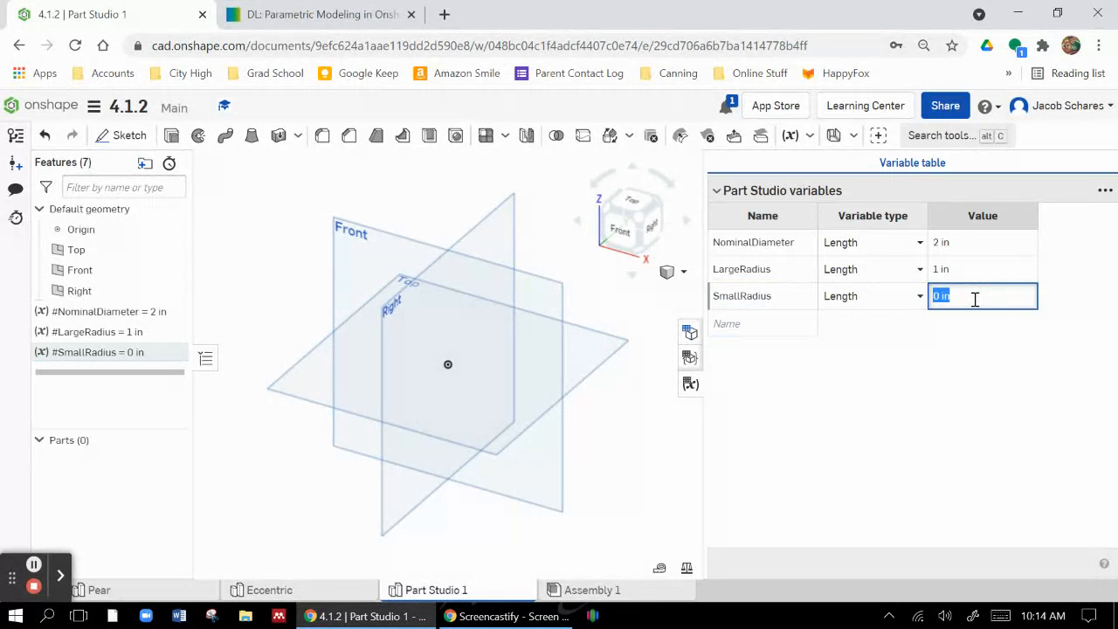
pyautogui.write('#')
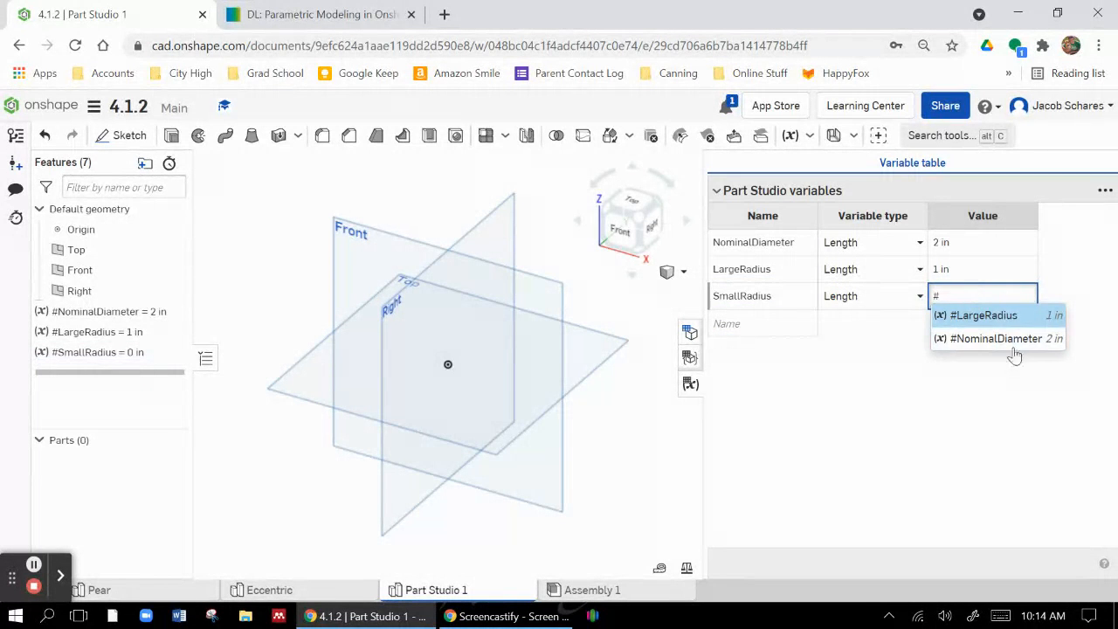
pyautogui.click(1009, 339)
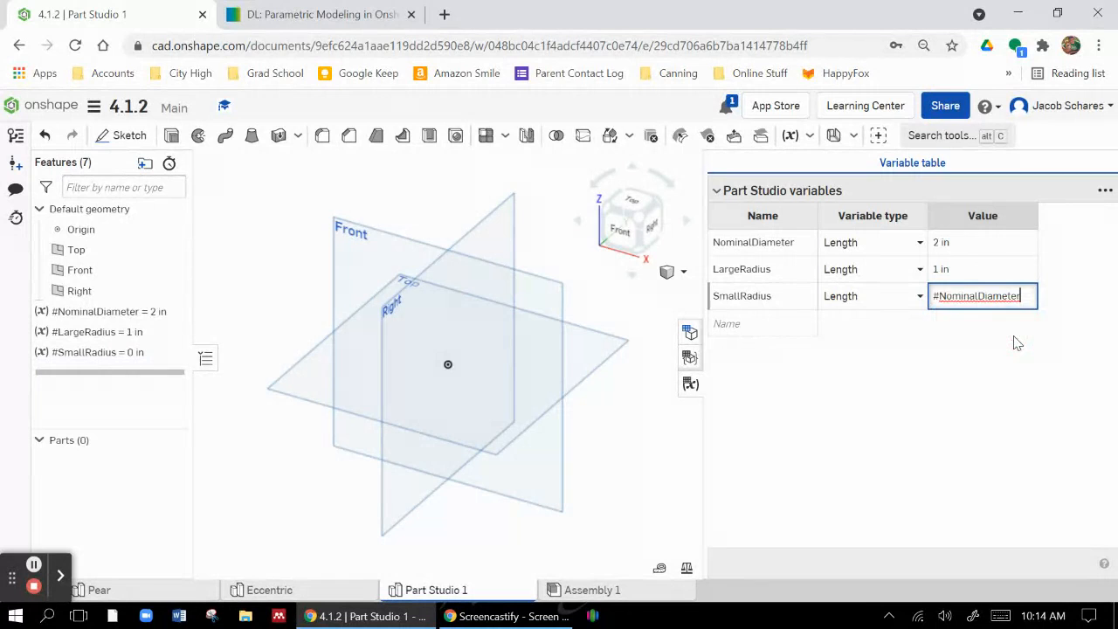
pyautogui.write('/4')
pyautogui.press('Return')
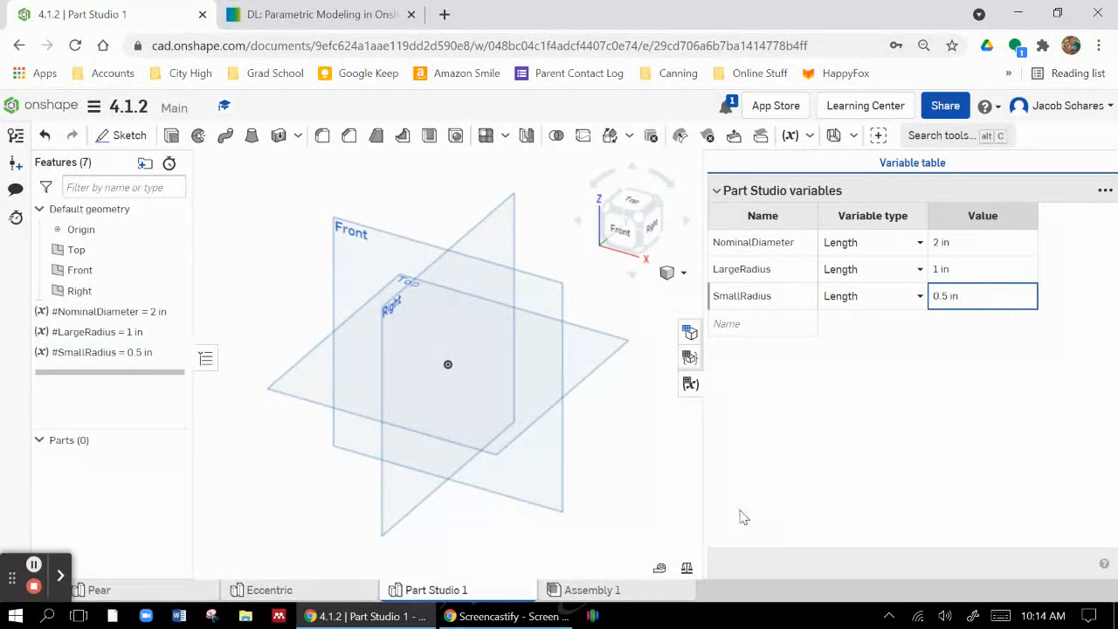
# Step: Check the axle hole expression in the pear cam drawing and add a length variable named AxleSize
pyautogui.click(279, 10)
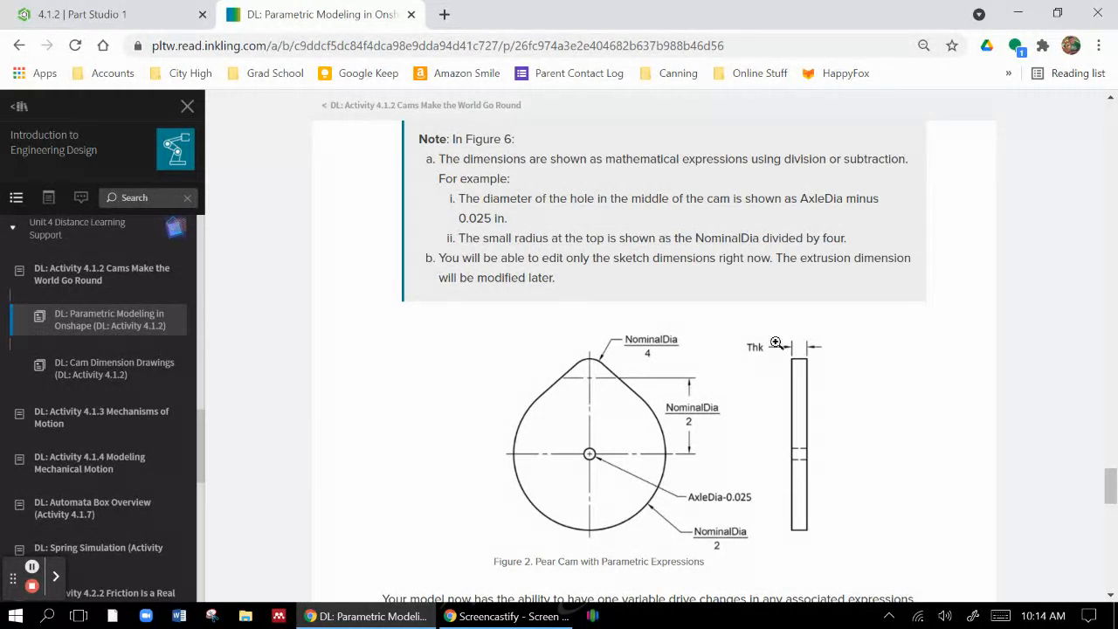
pyautogui.click(114, 14)
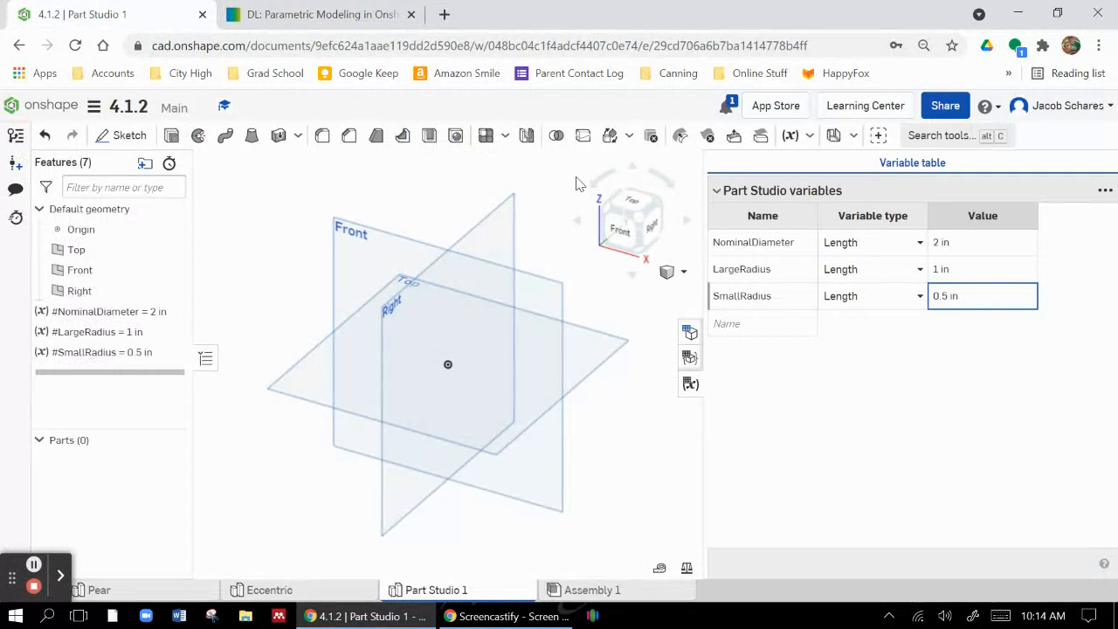
pyautogui.click(750, 323)
pyautogui.write('Axel')
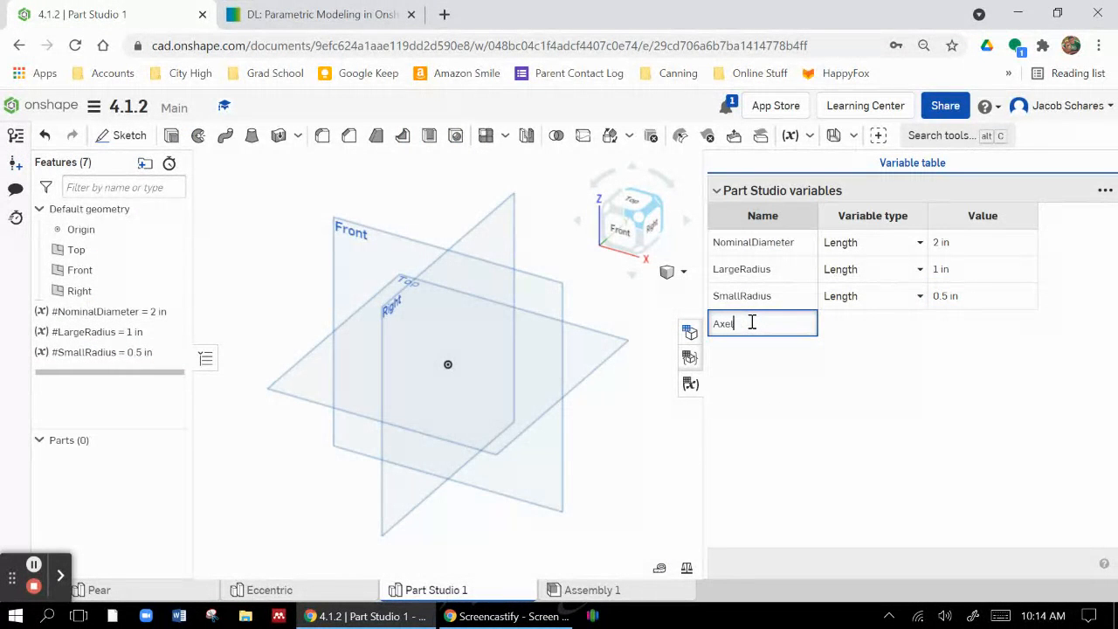
pyautogui.write('Diame')
pyautogui.press('Return')
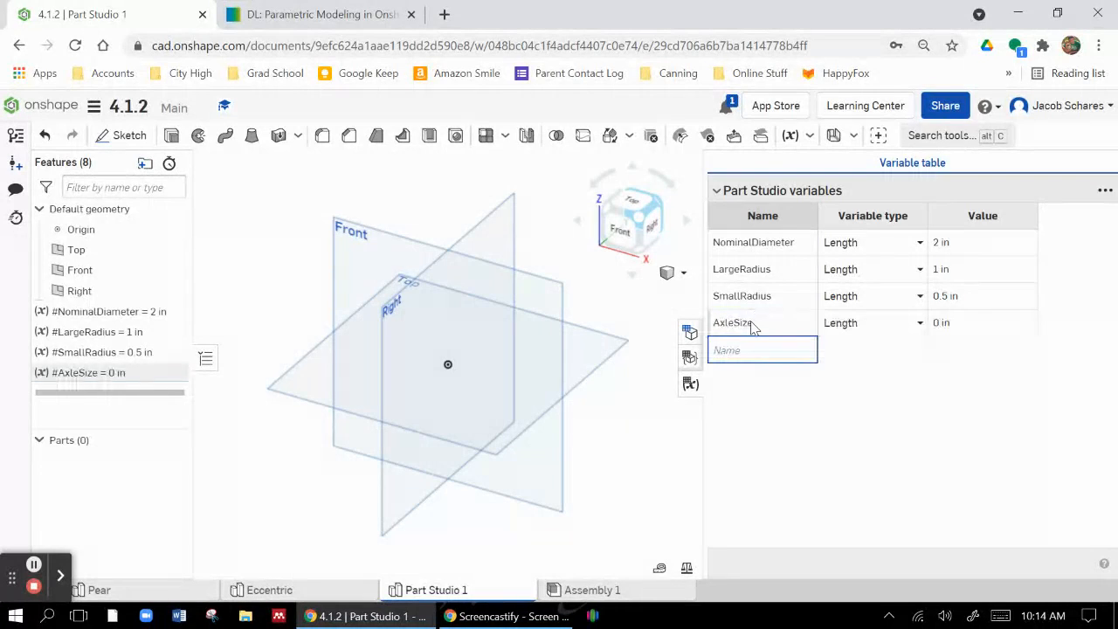
# Step: Set the value of the AxleSize variable to 0.25 in
pyautogui.click(983, 324)
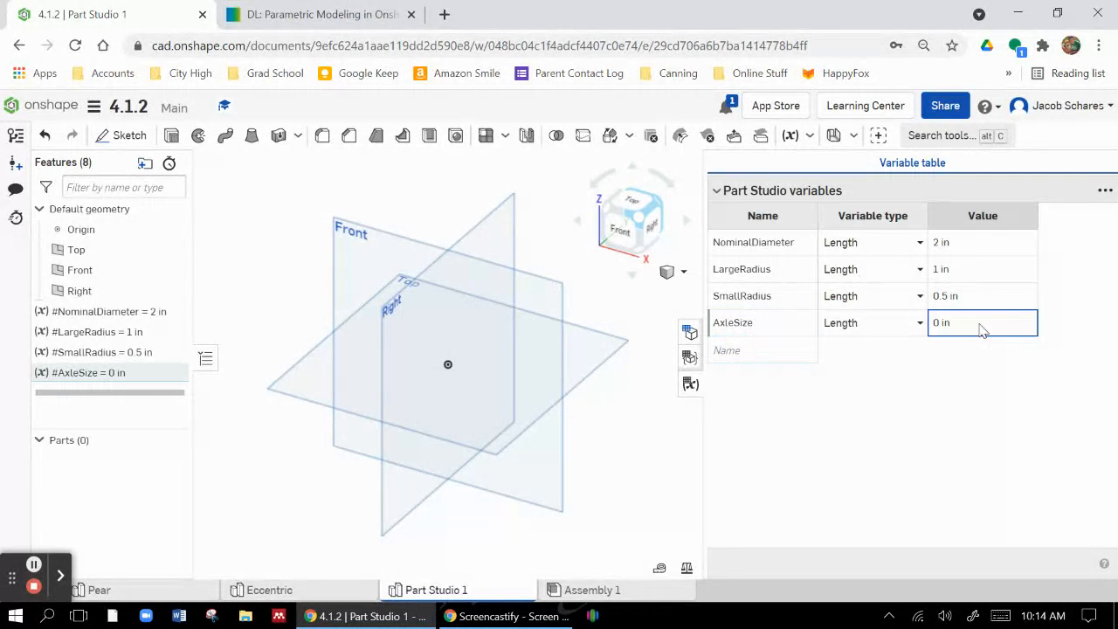
pyautogui.write('.25')
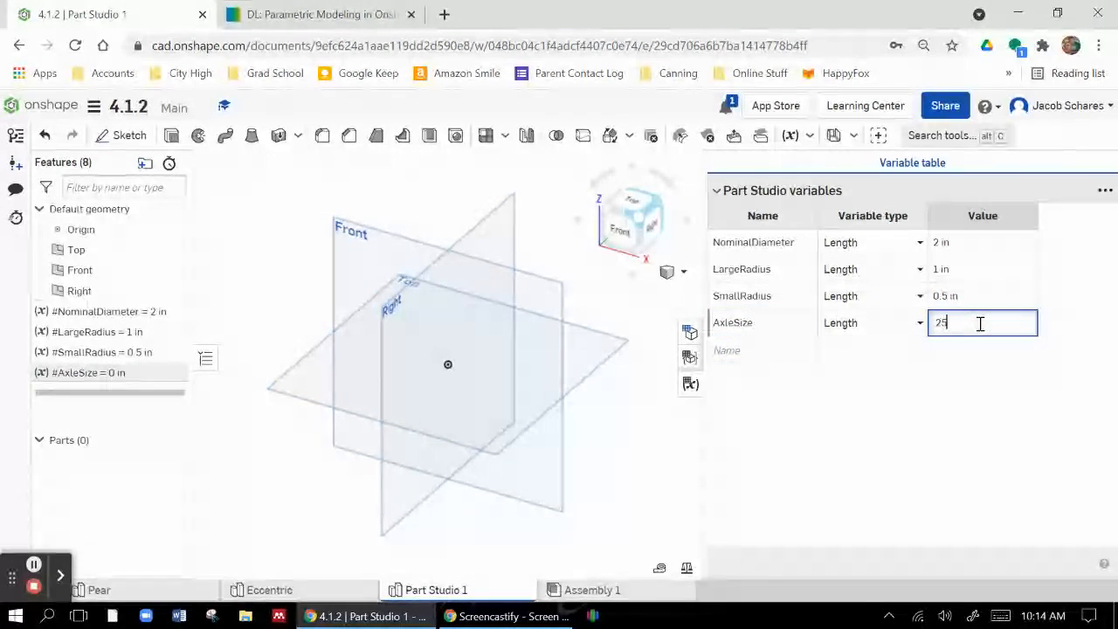
pyautogui.press('Return')
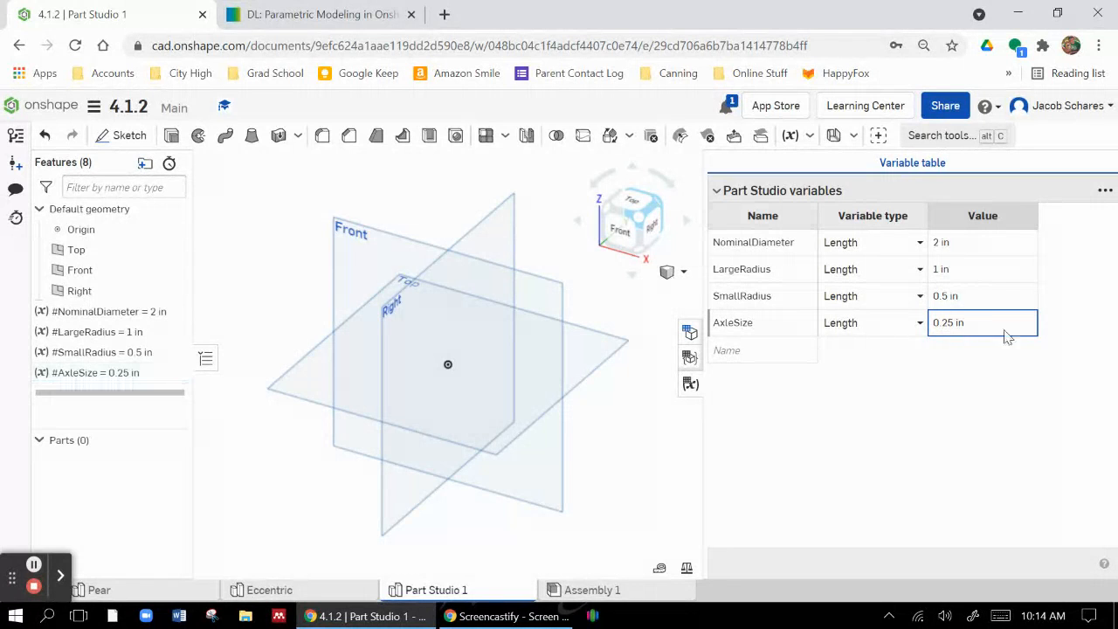
# Step: Add a length variable named HoleSize below AxleSize in the variable table
pyautogui.click(741, 351)
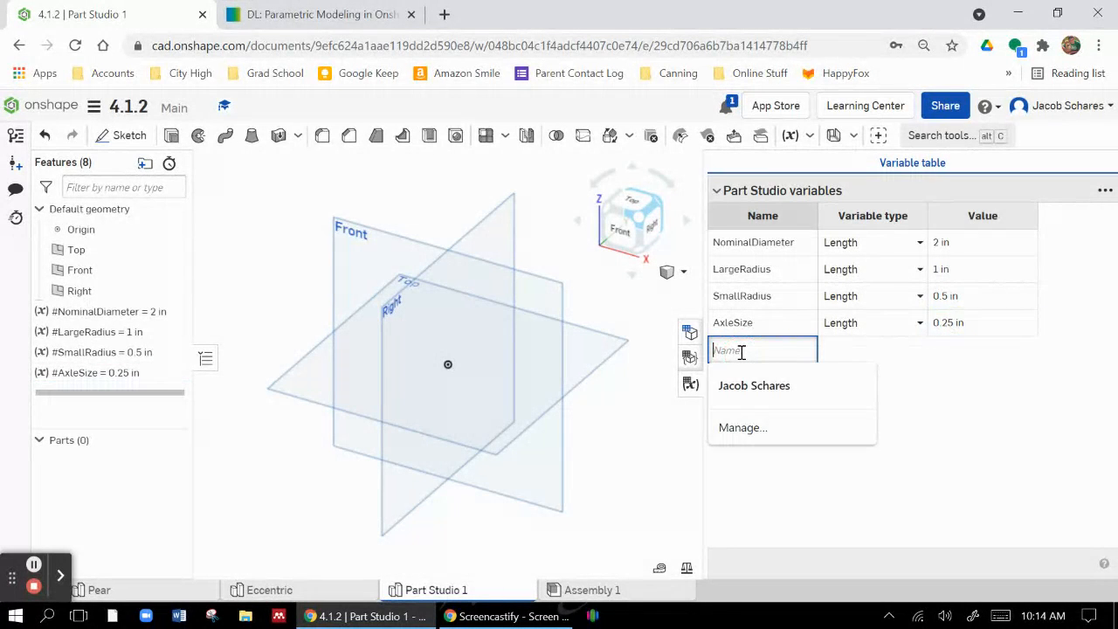
pyautogui.write('HoleSize')
pyautogui.press('Return')
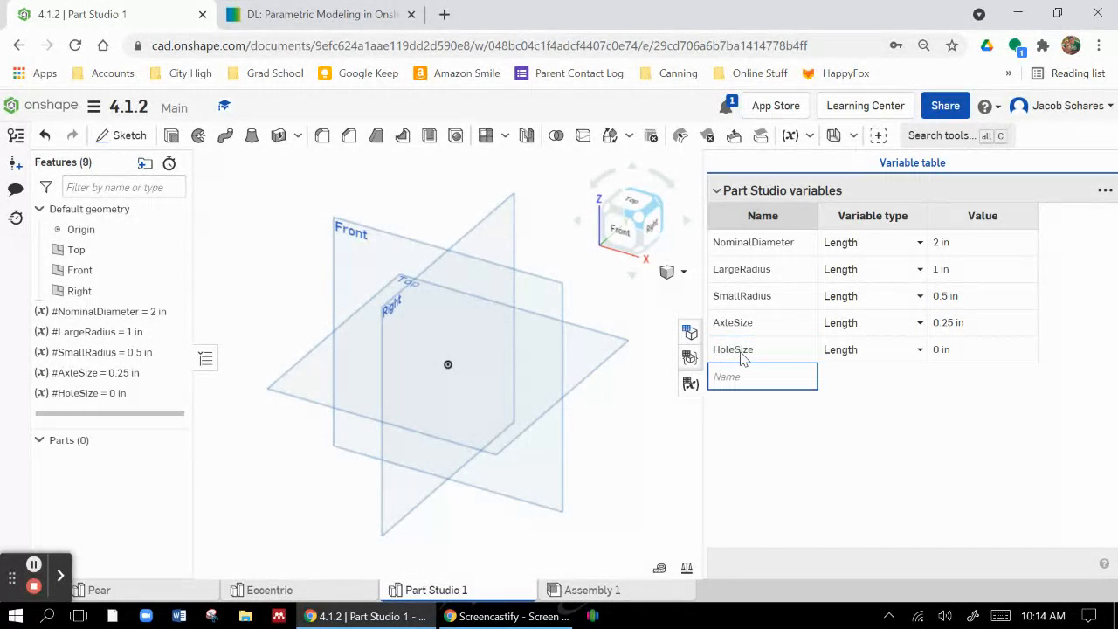
# Step: Try to set the value of HoleSize to #AxleSize+.005
pyautogui.doubleClick(966, 347)
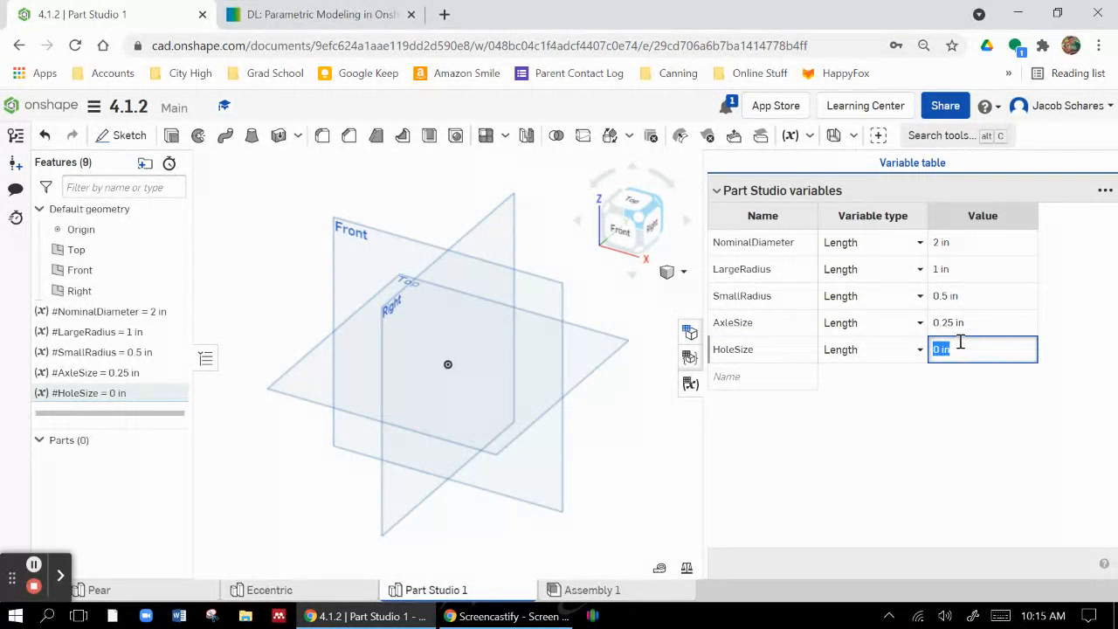
pyautogui.write('#')
pyautogui.click(986, 373)
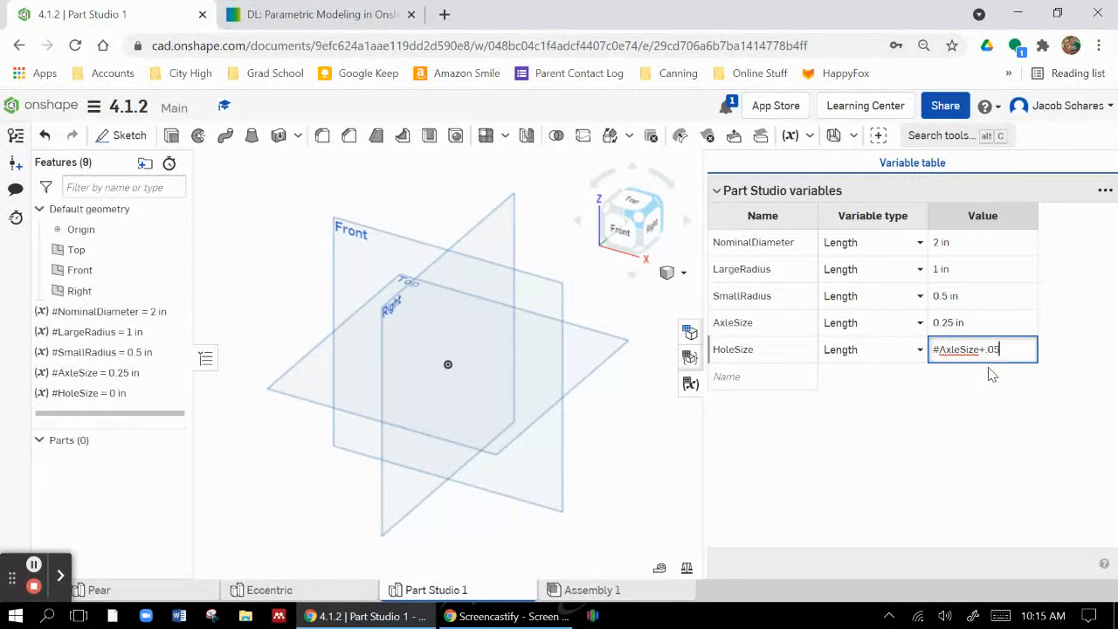
pyautogui.press('Left')
pyautogui.press('Left')
pyautogui.press('Return')
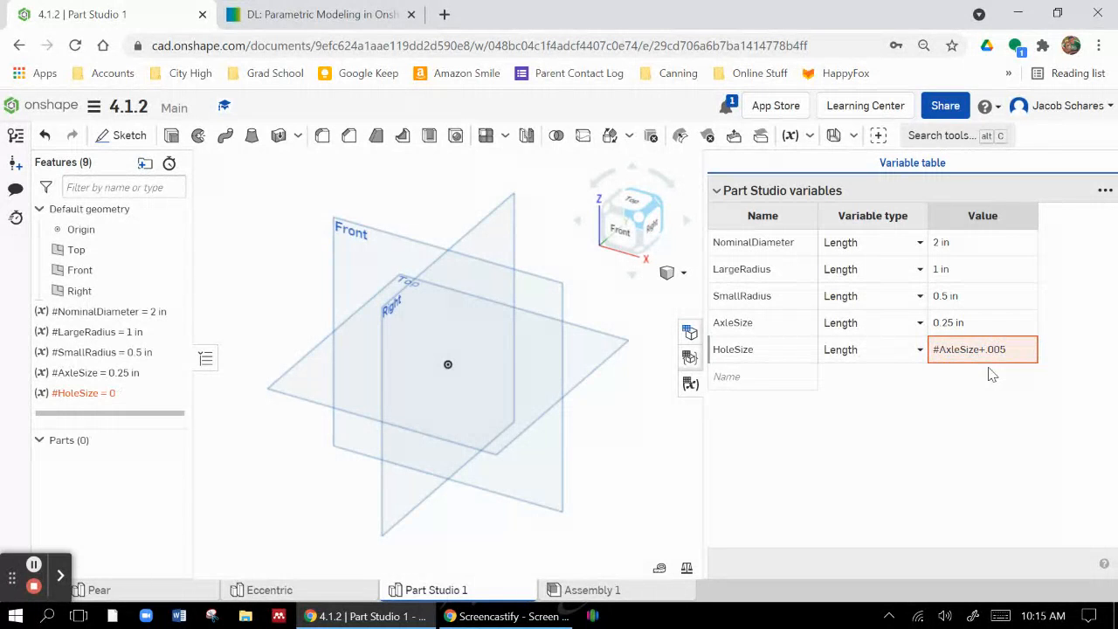
# Step: Clear the HoleSize expression and try #AxleSize+0.005 with a leading zero instead
pyautogui.click(987, 358)
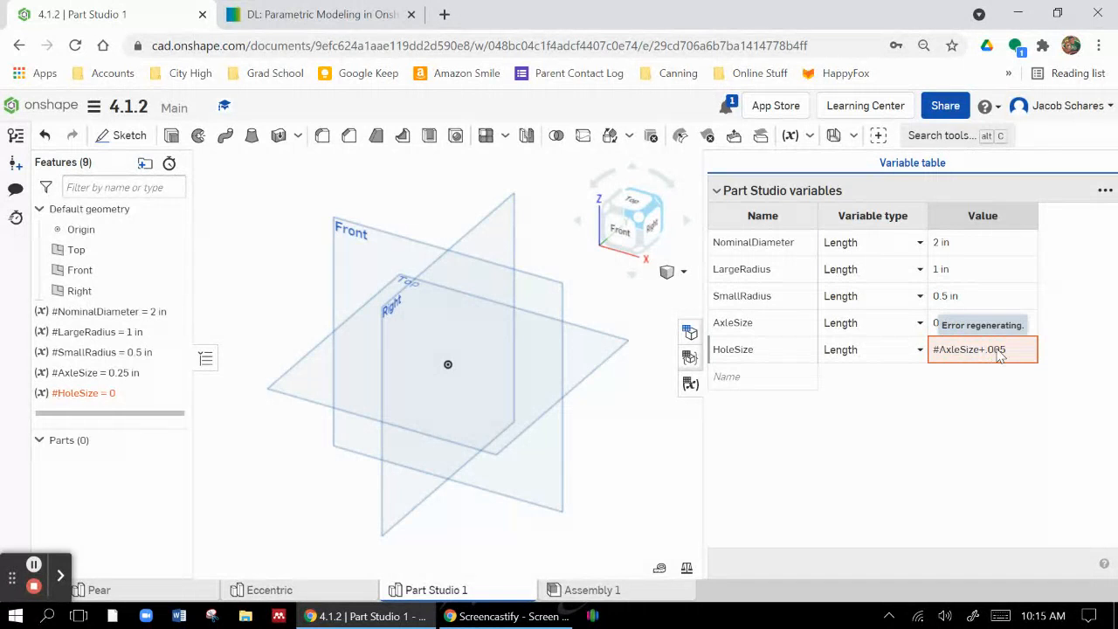
pyautogui.click(1017, 353)
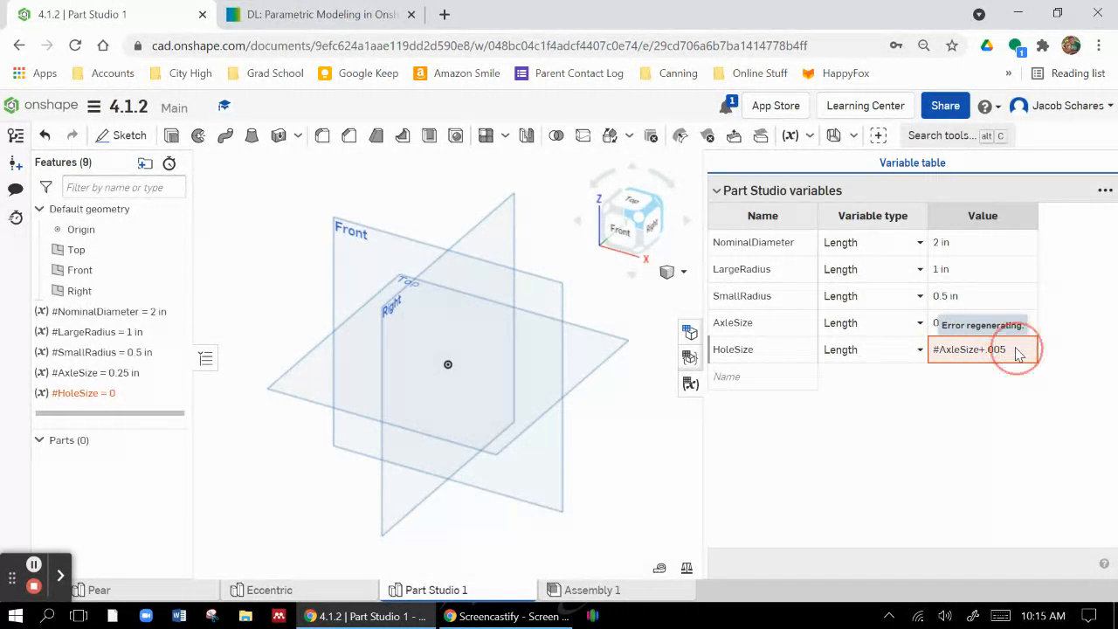
pyautogui.doubleClick(991, 353)
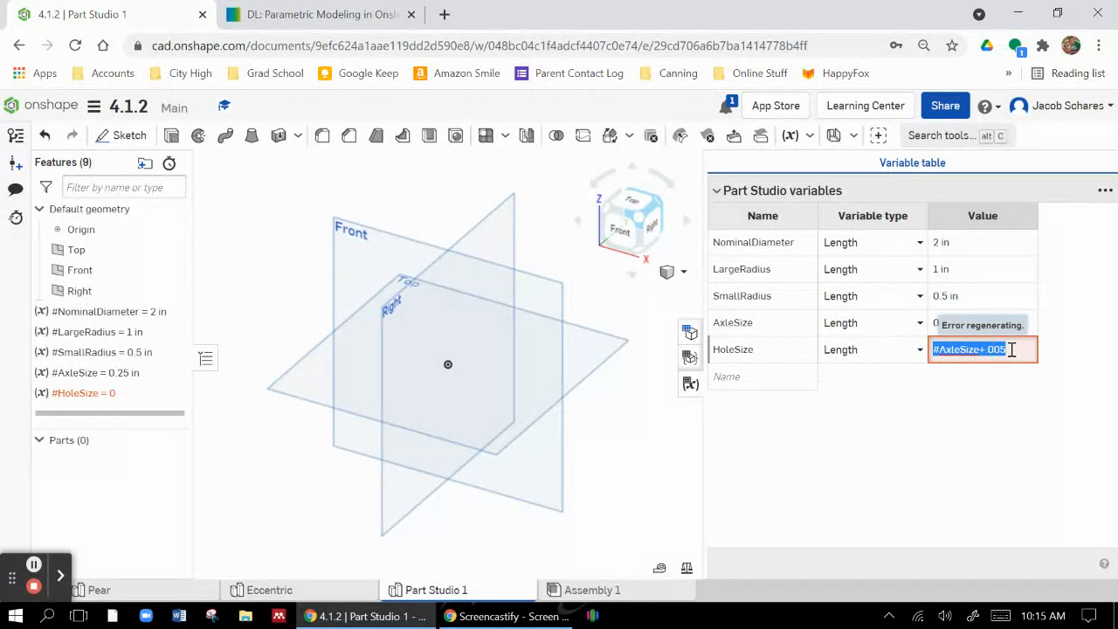
pyautogui.press('BackSpace')
pyautogui.write('#')
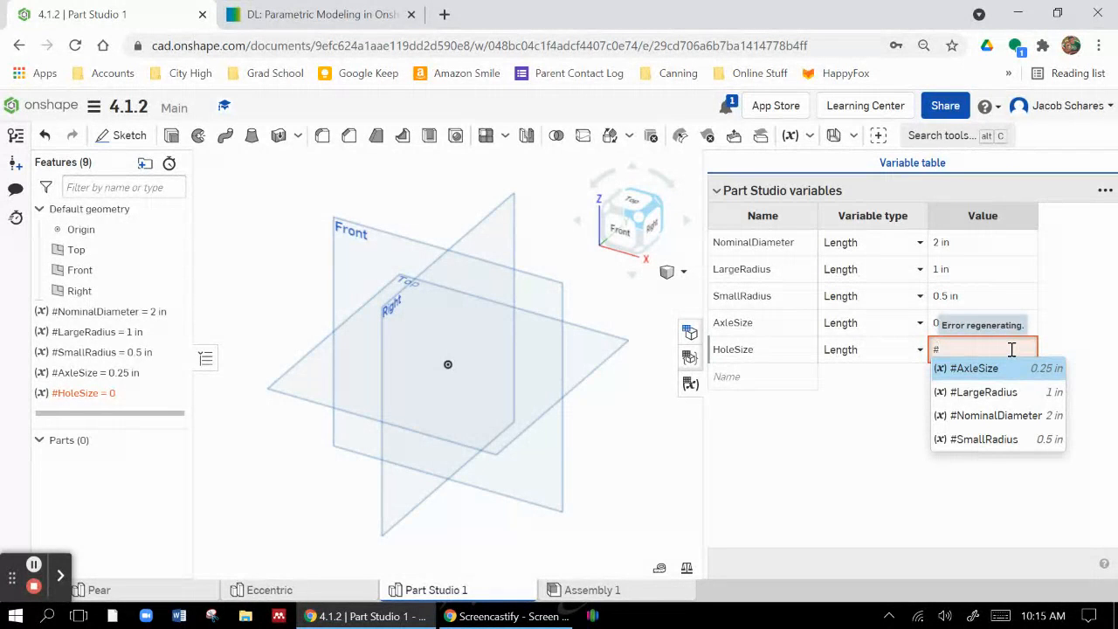
pyautogui.click(1011, 373)
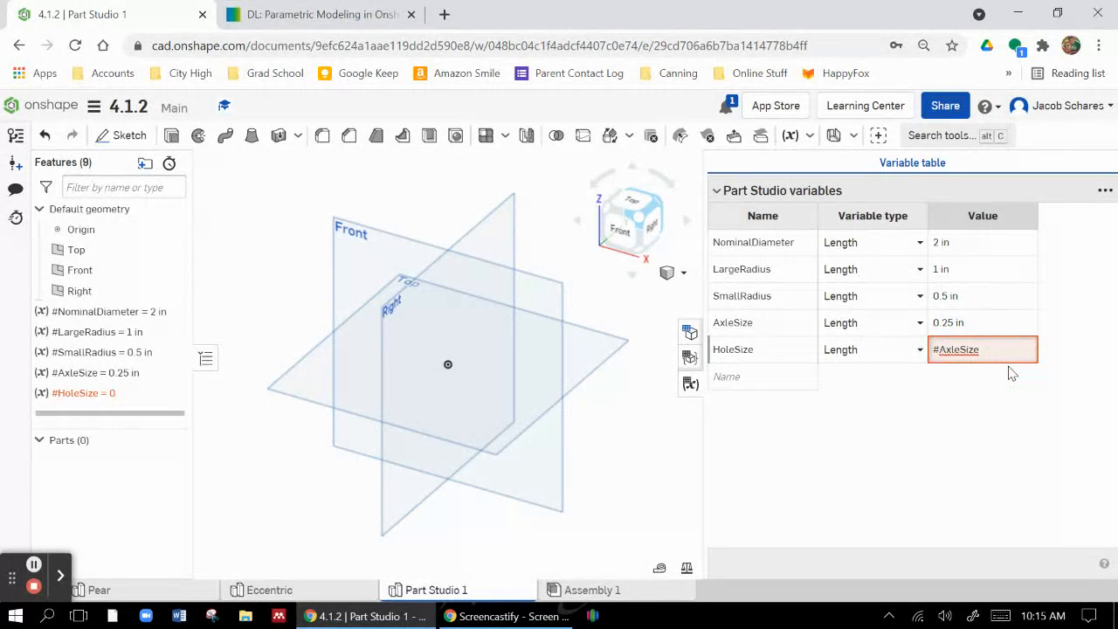
pyautogui.write('+0.005')
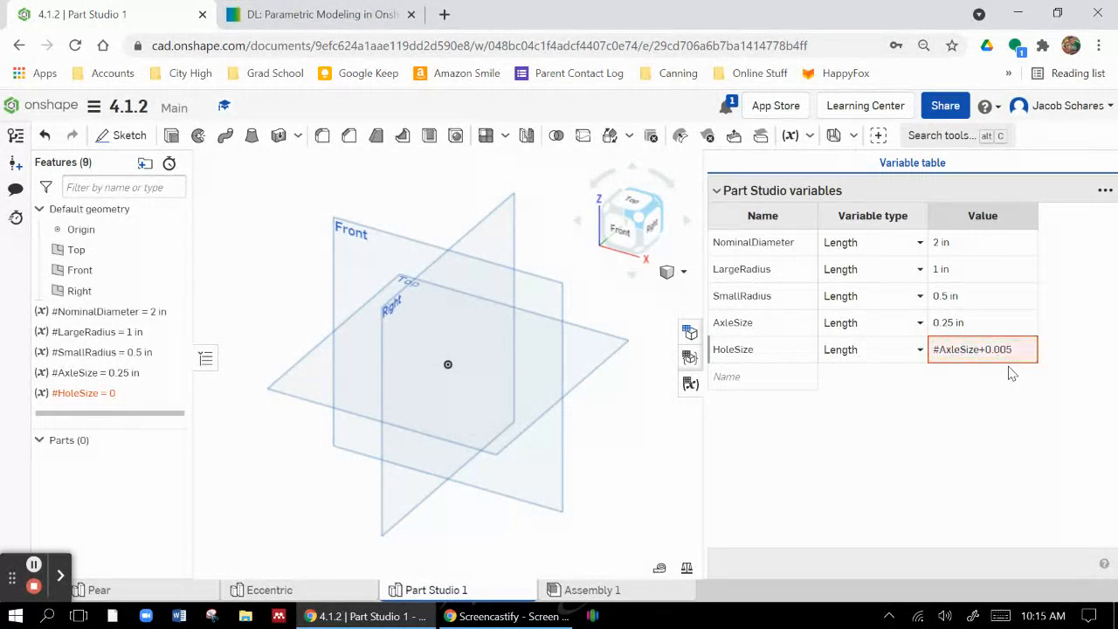
# Step: Try HoleSize as #AxleSize+0.05, then with spaces around the plus sign as #AxleSize + 0.05
pyautogui.click(1006, 349)
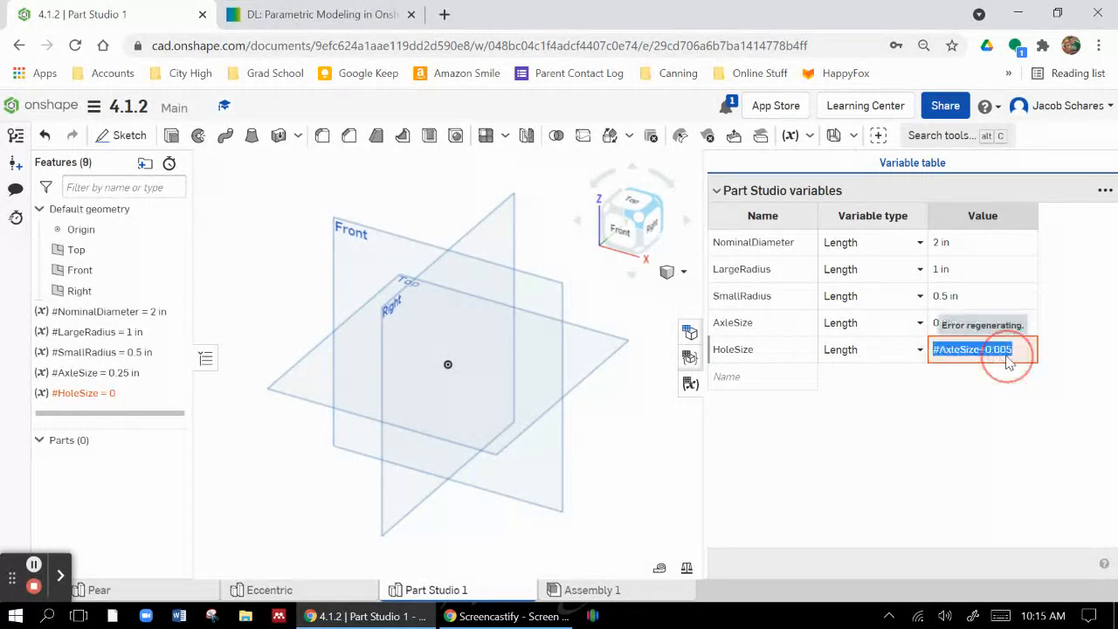
pyautogui.click(1006, 349)
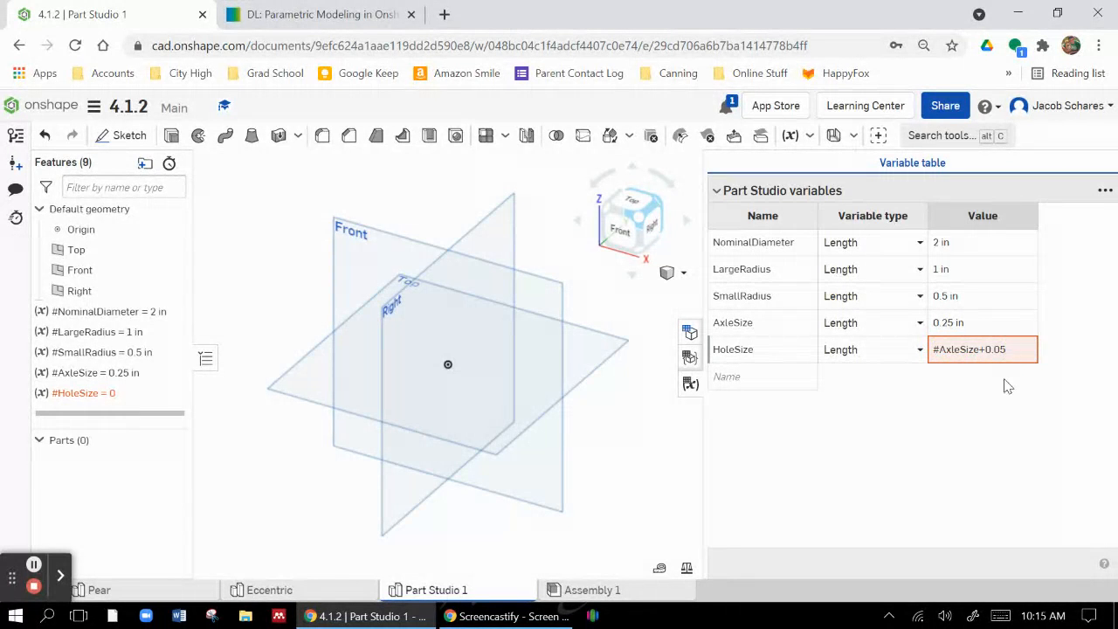
pyautogui.click(1003, 385)
pyautogui.click(978, 354)
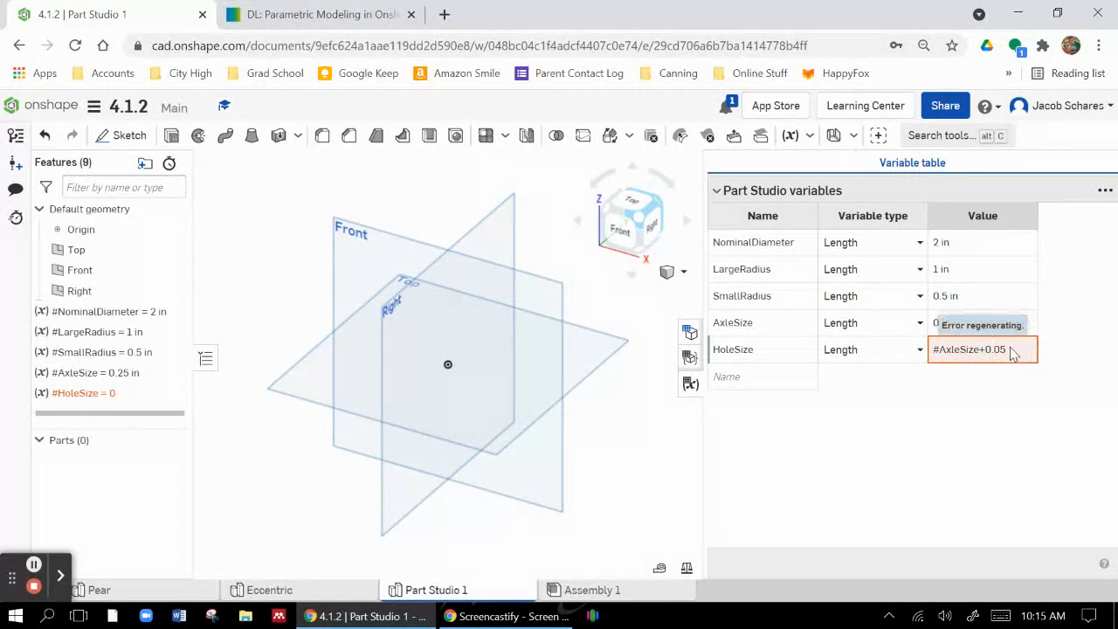
pyautogui.tripleClick(977, 355)
pyautogui.click(998, 349)
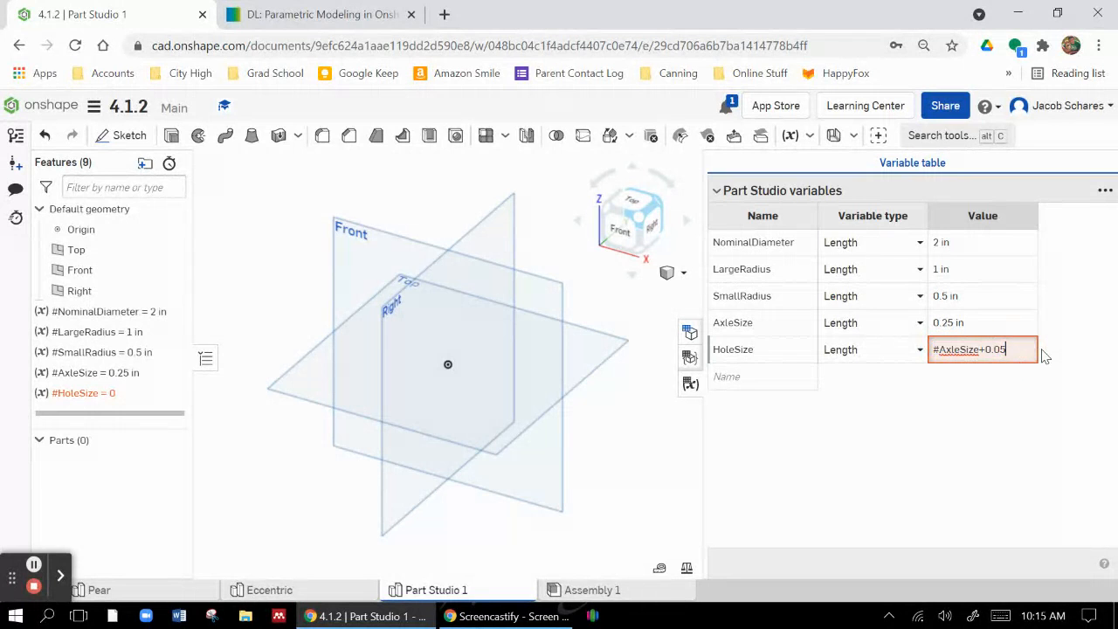
pyautogui.press('Right')
pyautogui.click(1027, 348)
pyautogui.click(1011, 350)
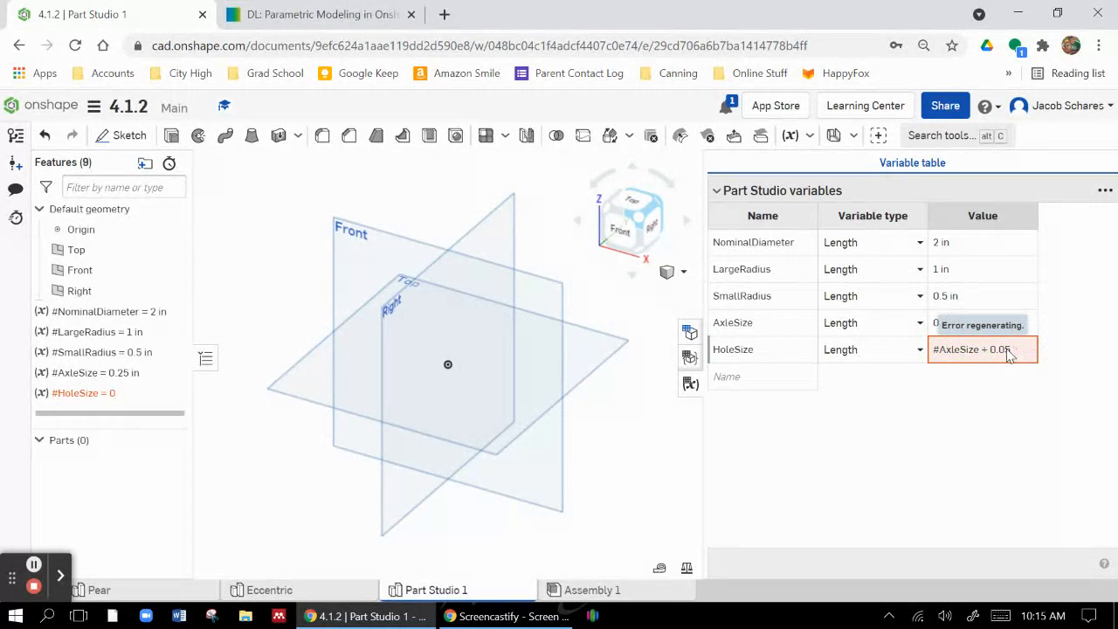
# Step: Replace the HoleSize expression with #AxleSize*2 to test whether a multiplication formula works
pyautogui.click(1009, 350)
pyautogui.press('BackSpace')
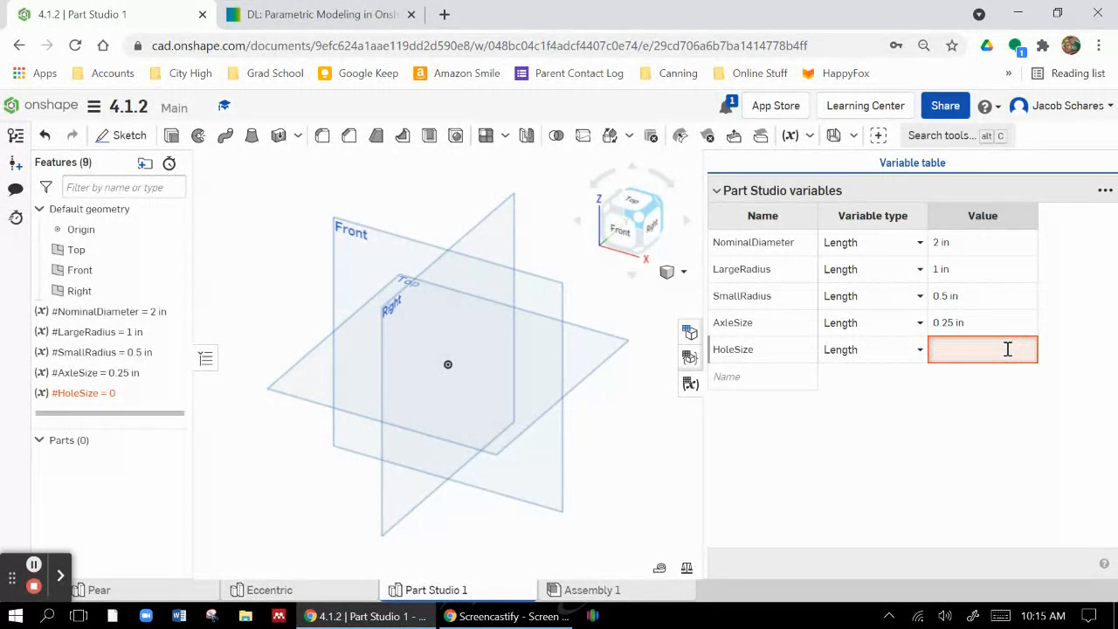
pyautogui.write('#ax')
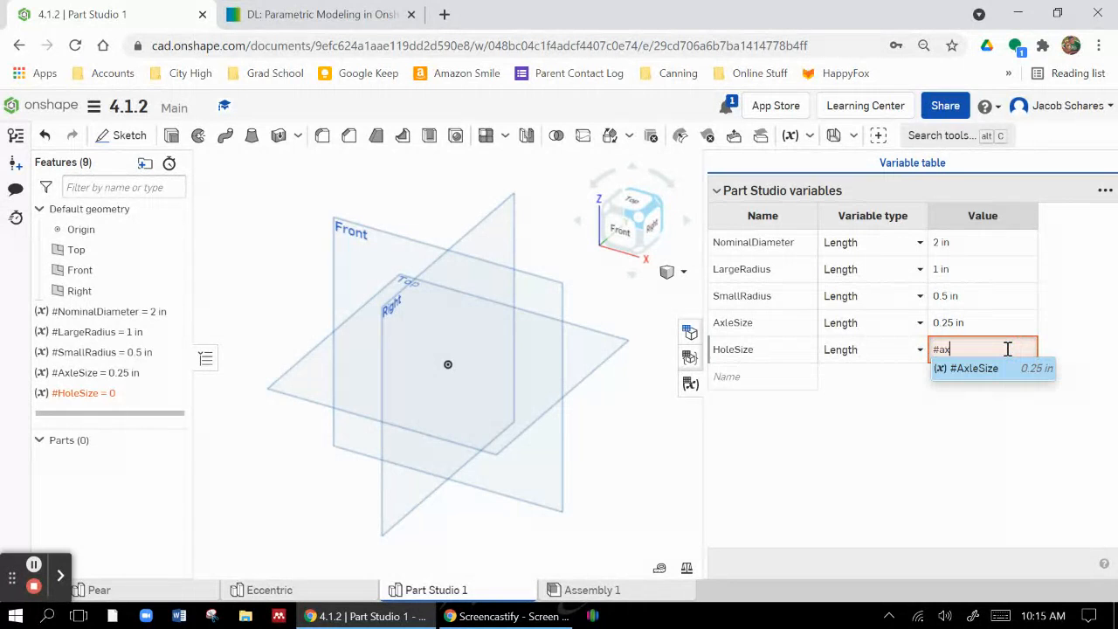
pyautogui.press('Return')
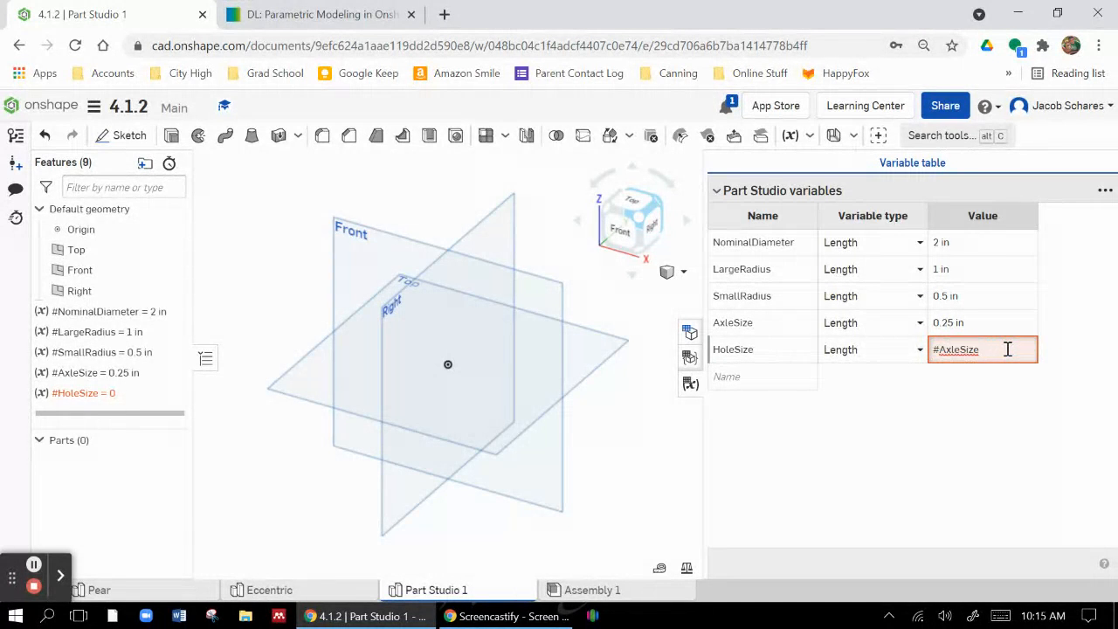
pyautogui.write('*2')
pyautogui.press('Return')
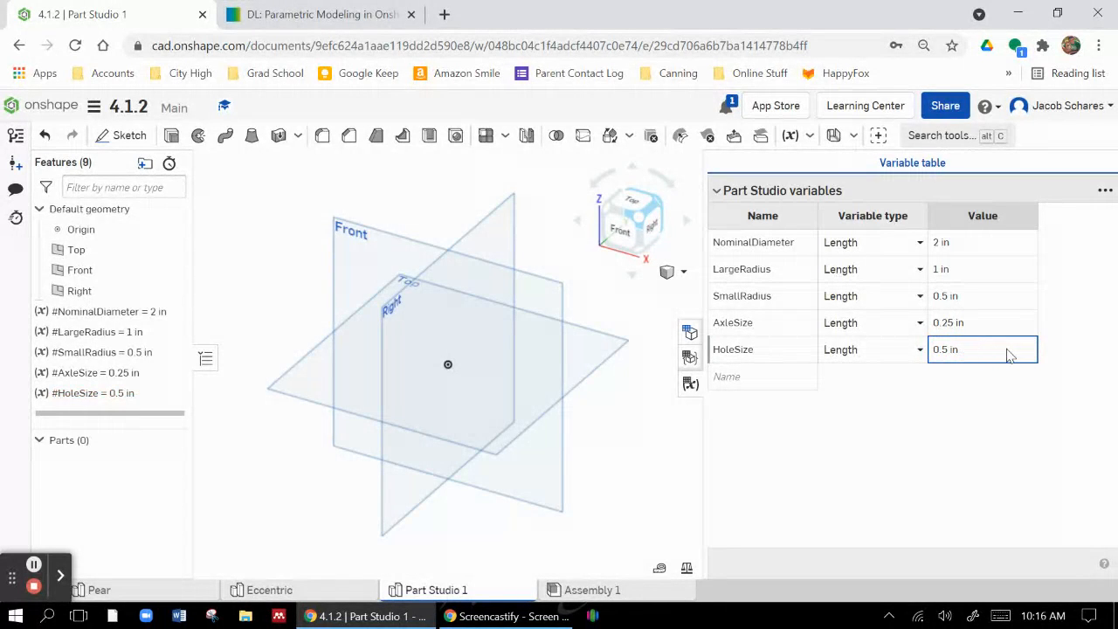
# Step: Try changing the HoleSize expression to the unitless addition #AxleSize+.5
pyautogui.click(1002, 353)
pyautogui.click(1004, 350)
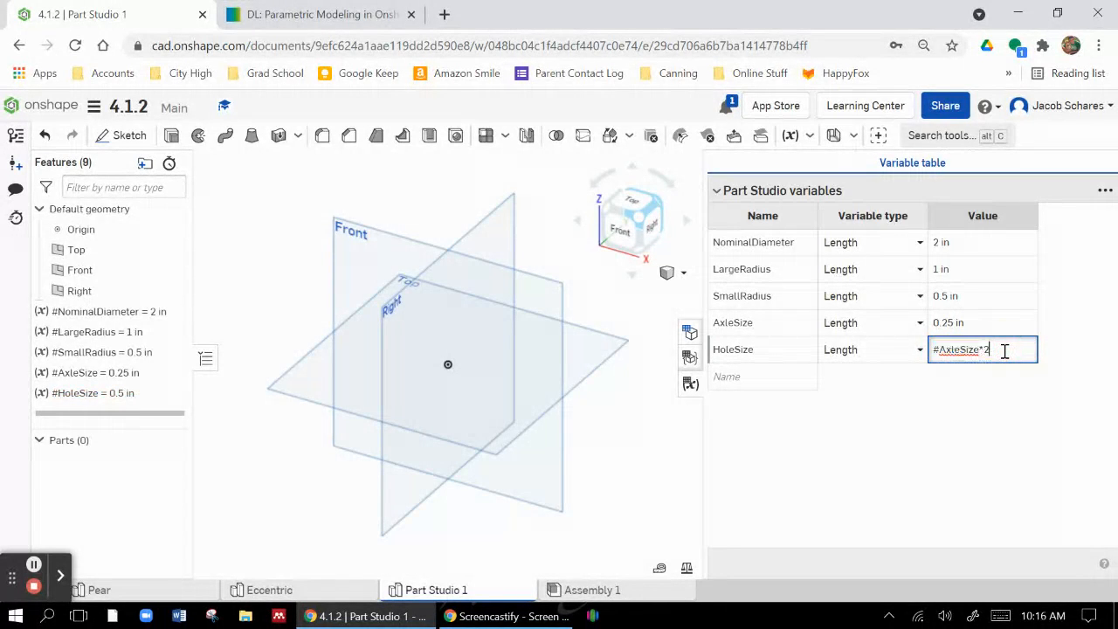
pyautogui.press('BackSpace')
pyautogui.press('BackSpace')
pyautogui.write('+.5')
pyautogui.press('Return')
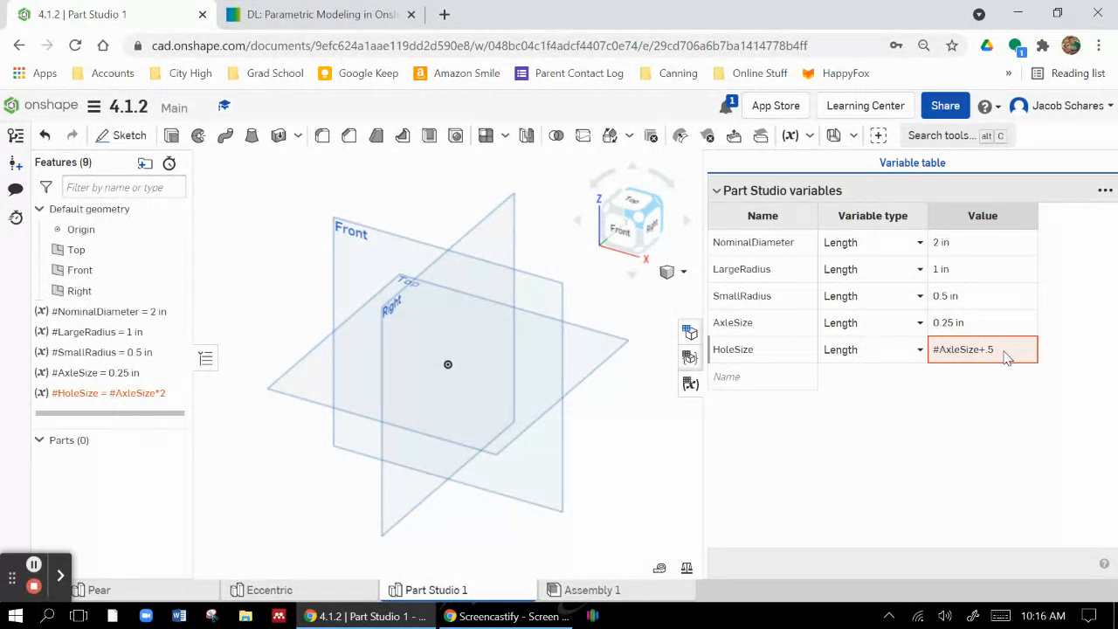
pyautogui.click(963, 410)
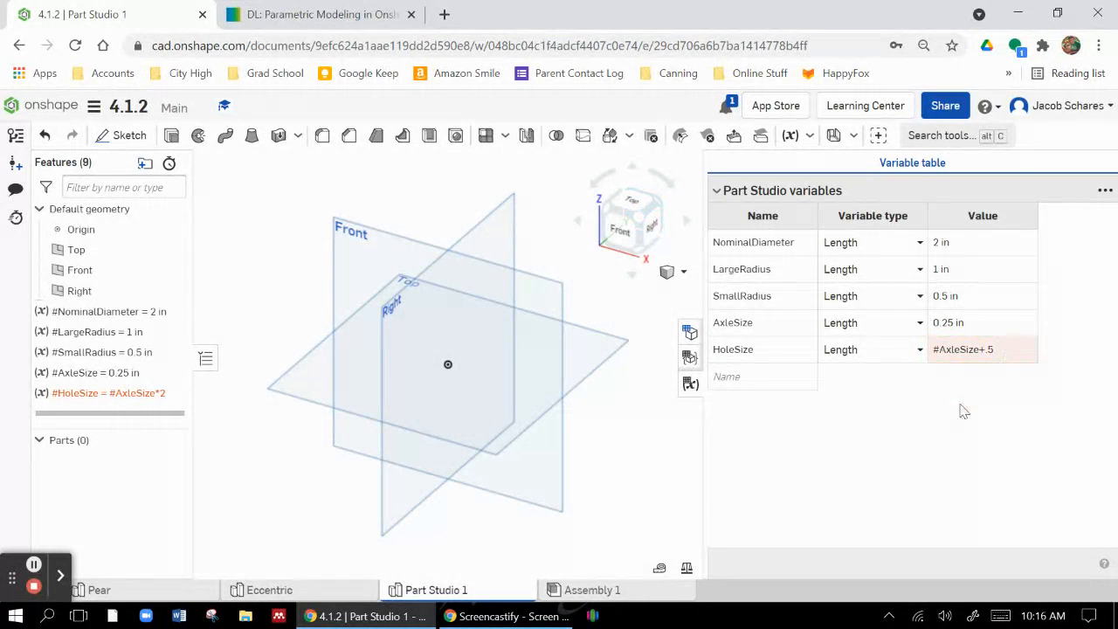
# Step: Set the value of HoleSize to #AxleSize + .005 in, including the inch unit in the added clearance
pyautogui.click(975, 353)
pyautogui.click(996, 350)
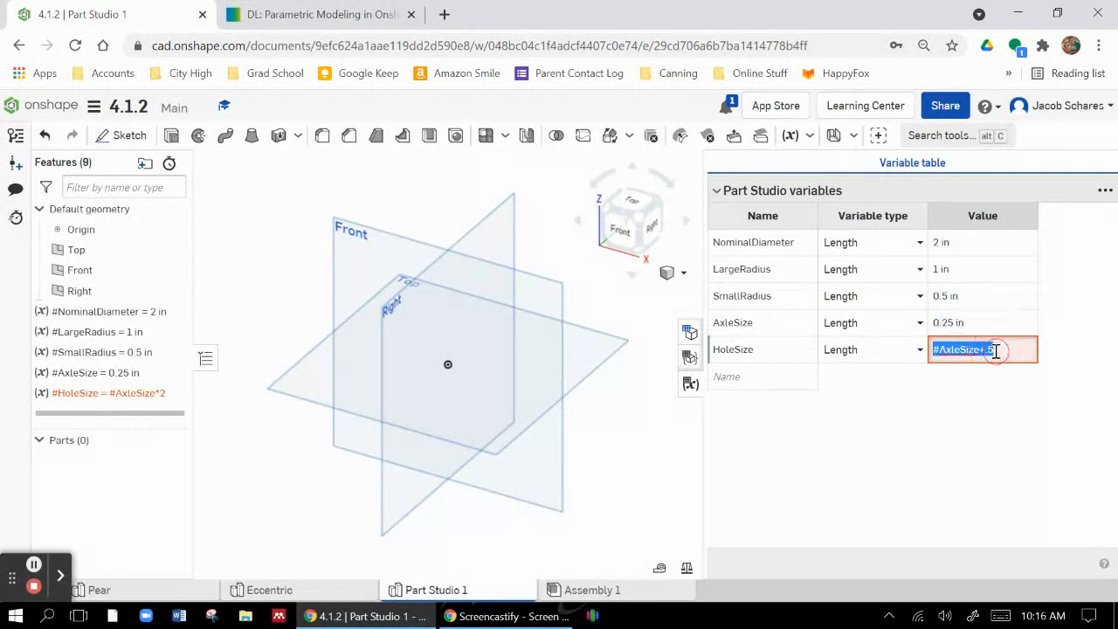
pyautogui.click(1011, 351)
pyautogui.press('BackSpace')
pyautogui.press('BackSpace')
pyautogui.write('+ .005')
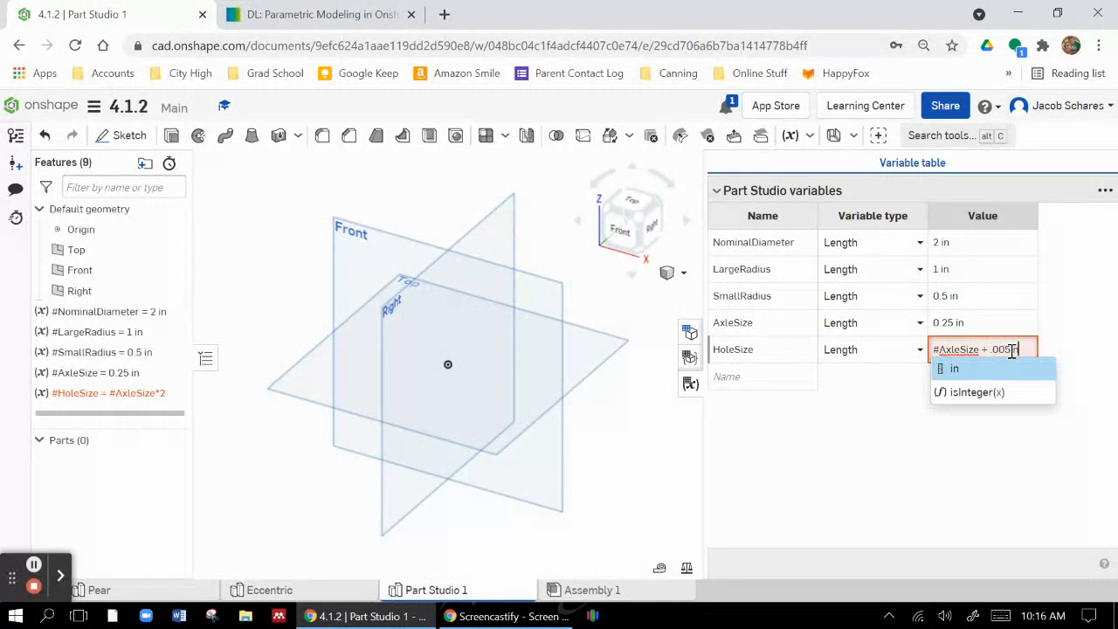
pyautogui.press('Return')
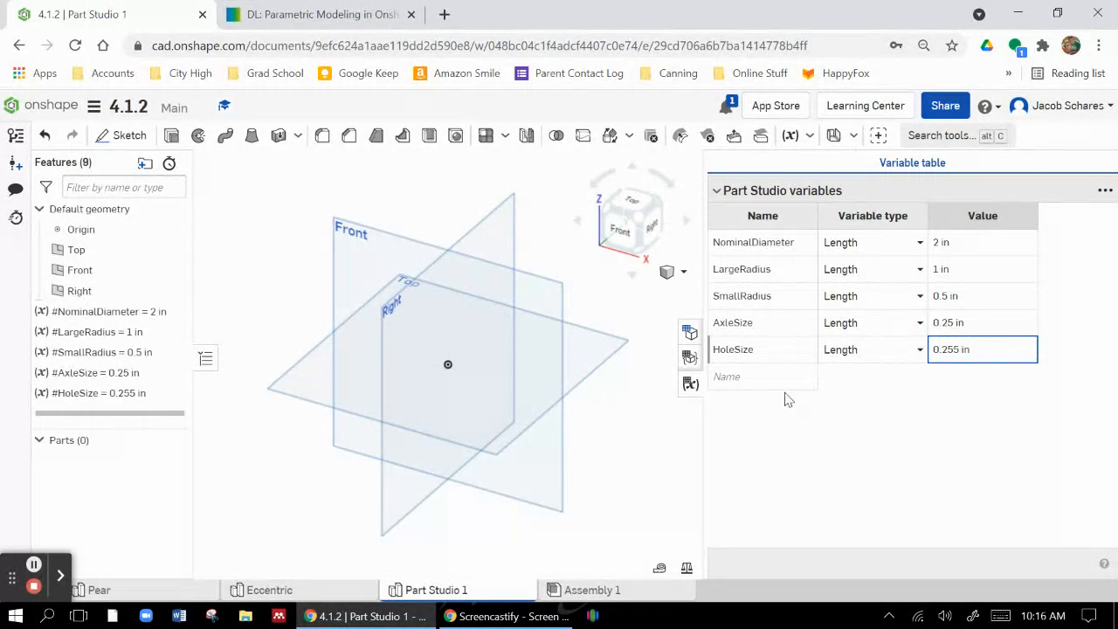
# Step: Add a length variable named Thickness to the Part Studio variables and set its value to .25 in
pyautogui.click(880, 393)
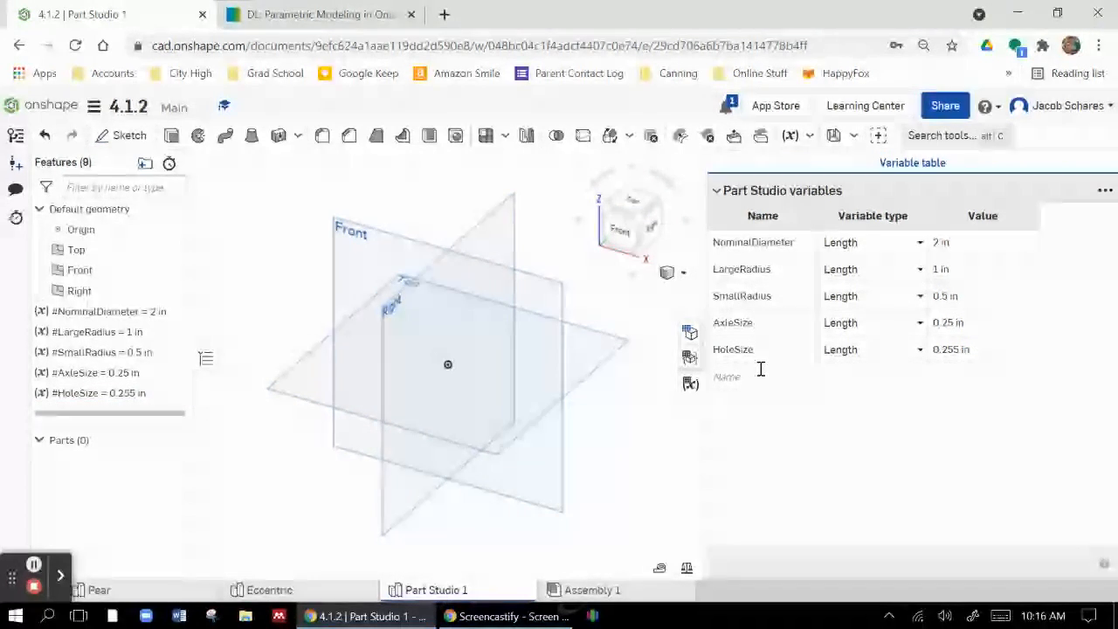
pyautogui.click(732, 377)
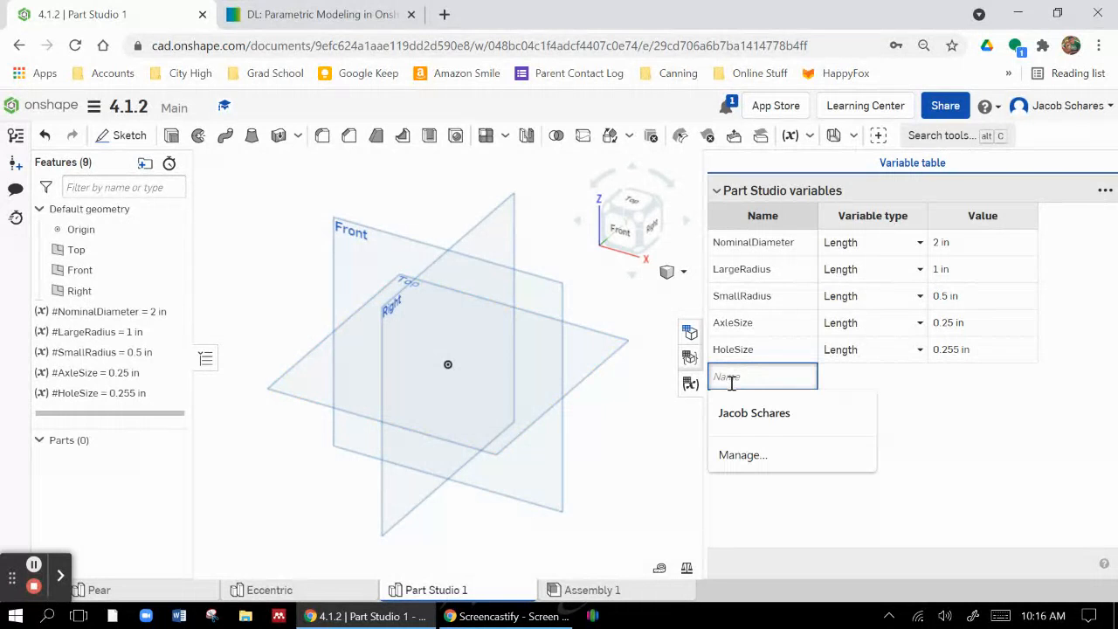
pyautogui.write('T')
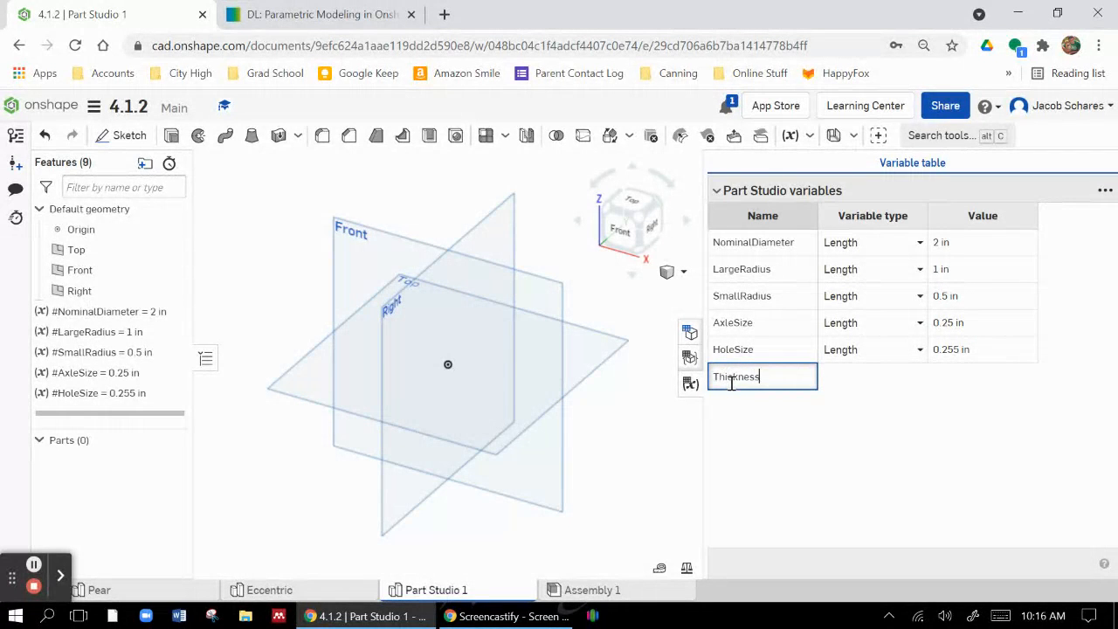
pyautogui.write('hickness')
pyautogui.press('Return')
pyautogui.click(980, 373)
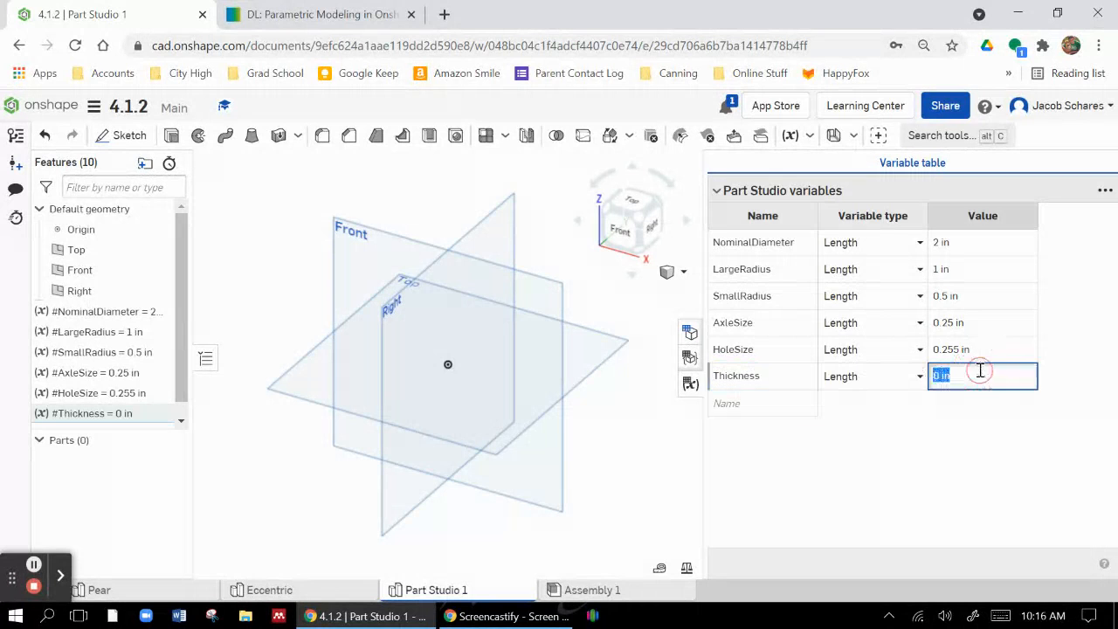
pyautogui.write('.25')
pyautogui.press('Return')
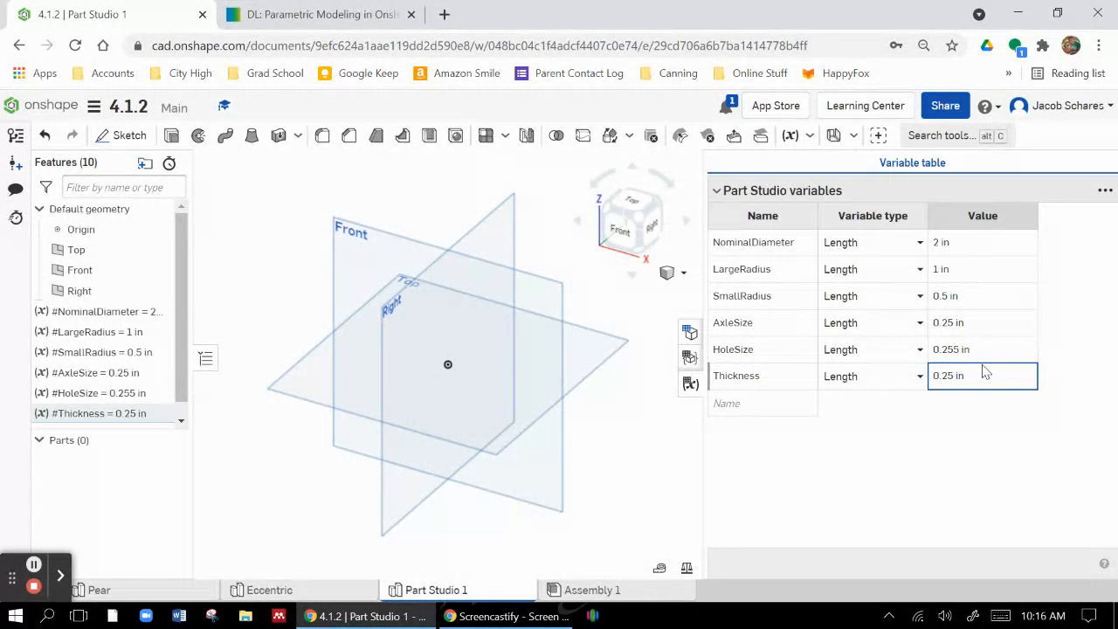
# Step: Check the pear cam reference drawing and add a length variable named Offset to the Part Studio variables
pyautogui.click(296, 10)
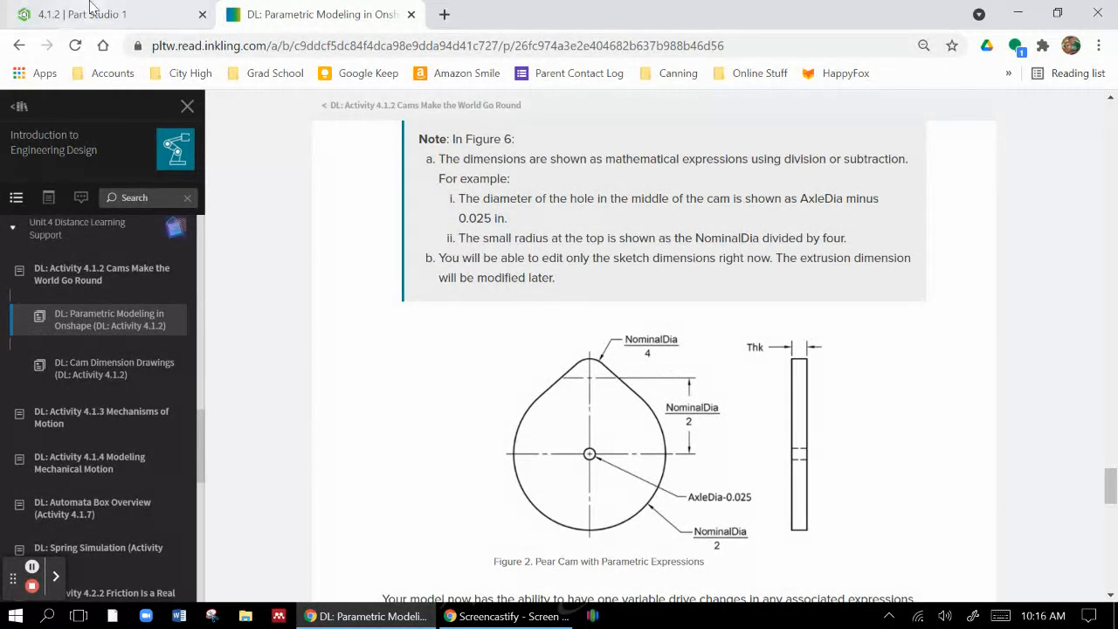
pyautogui.click(113, 14)
pyautogui.click(730, 403)
pyautogui.write('Off')
pyautogui.press('Return')
# Step: Set the value of the Offset variable to the expression #NominalDiameter/2
pyautogui.click(966, 400)
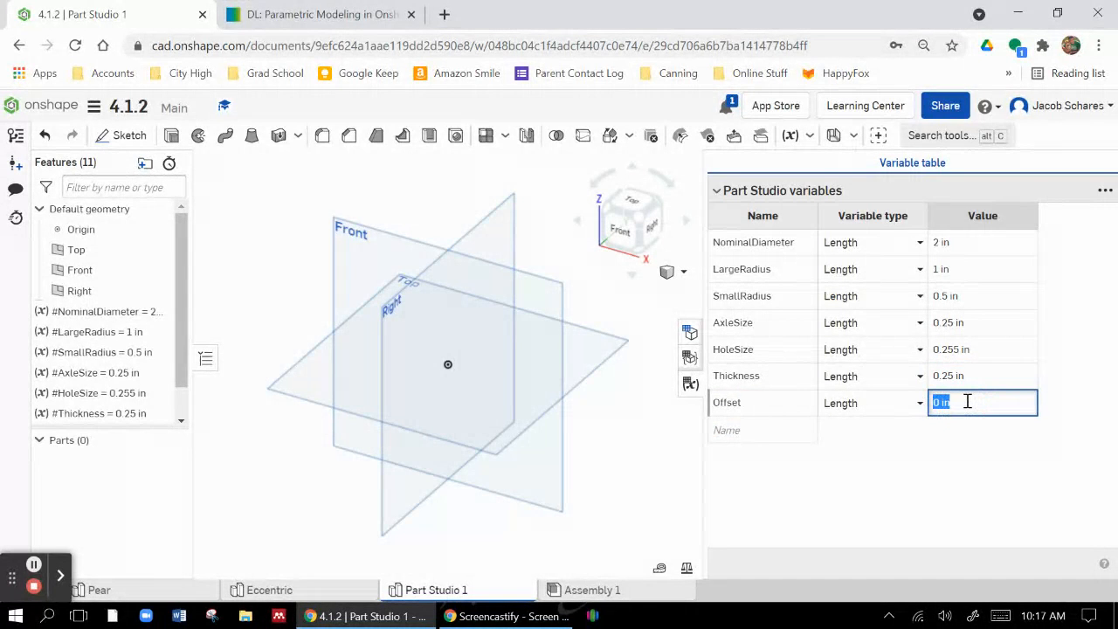
pyautogui.write('#')
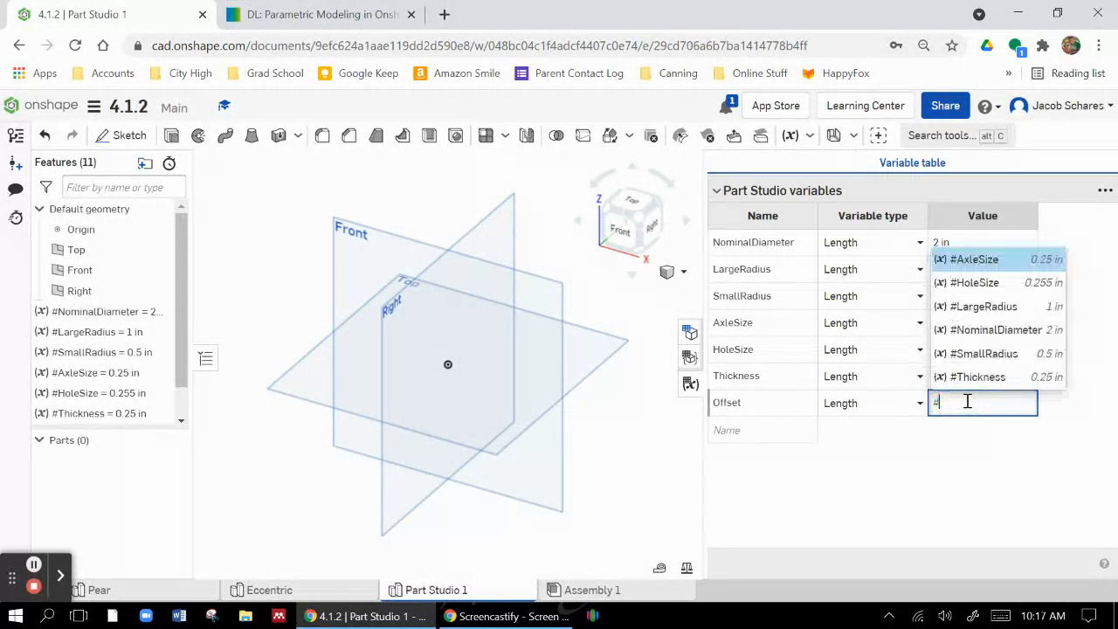
pyautogui.press('Down')
pyautogui.press('Down')
pyautogui.press('Down')
pyautogui.press('Return')
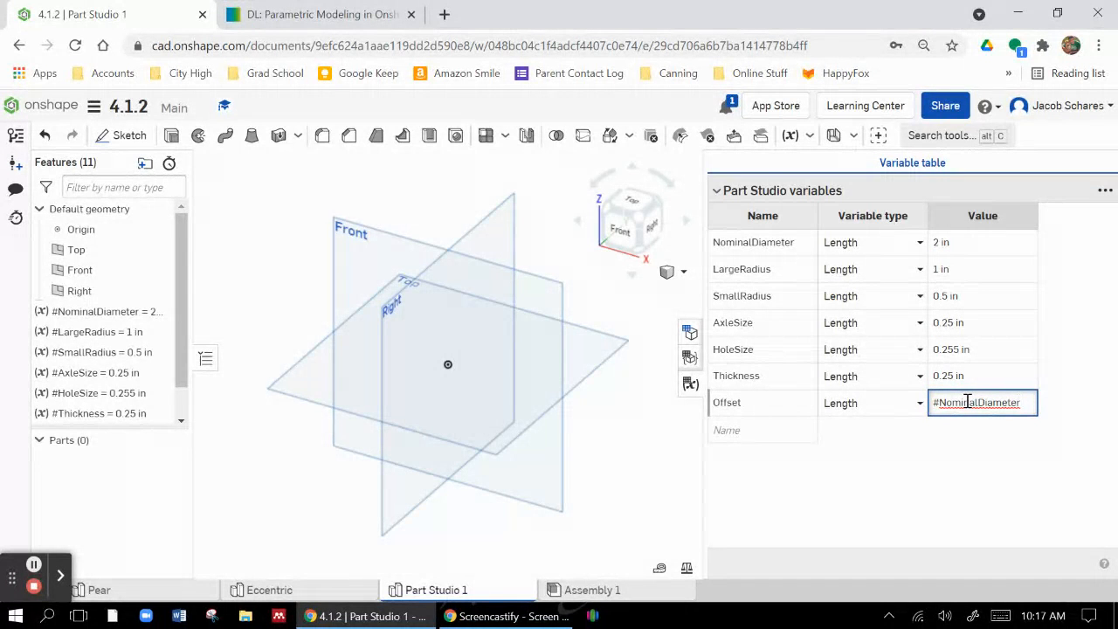
pyautogui.write('/2')
pyautogui.press('Return')
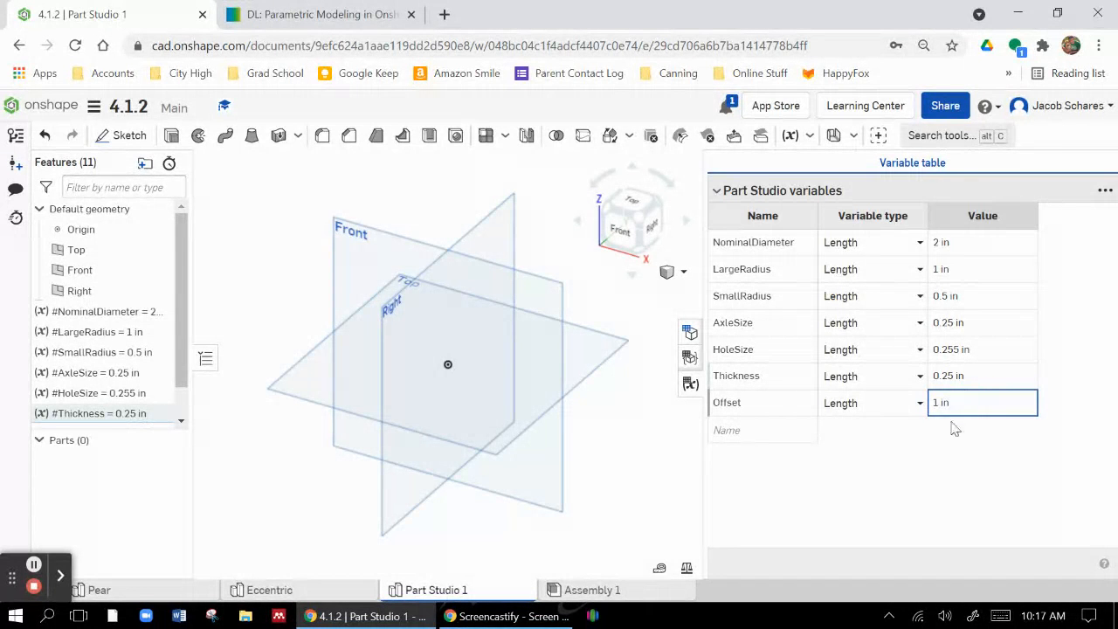
# Step: Close the variable table, recheck the cam drawing, and start a sketch on the Front plane viewed straight on
pyautogui.click(690, 385)
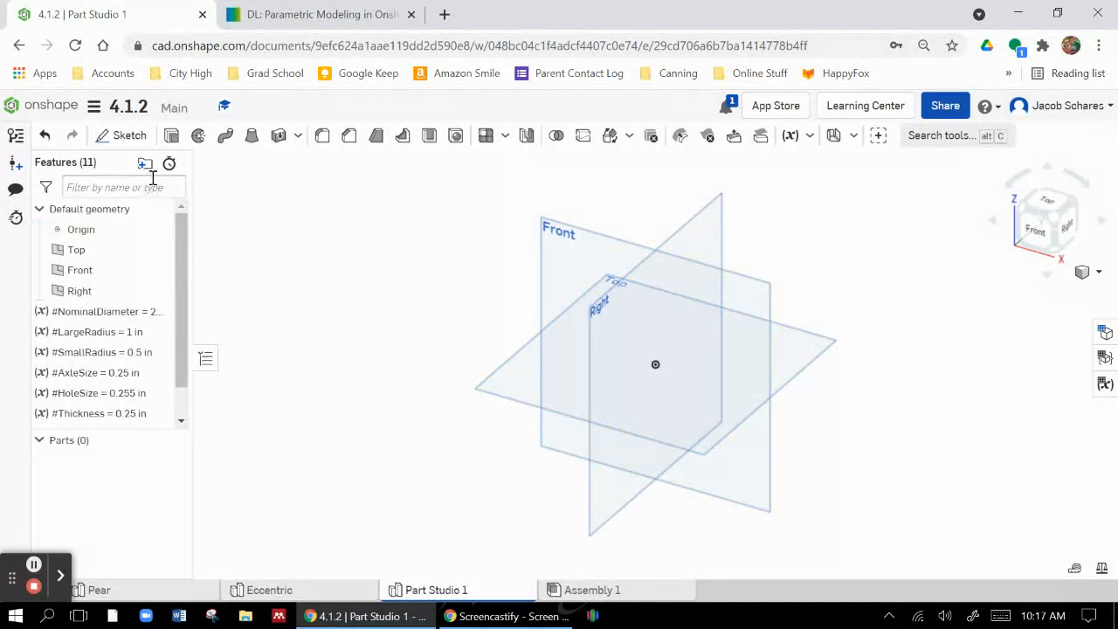
pyautogui.click(316, 14)
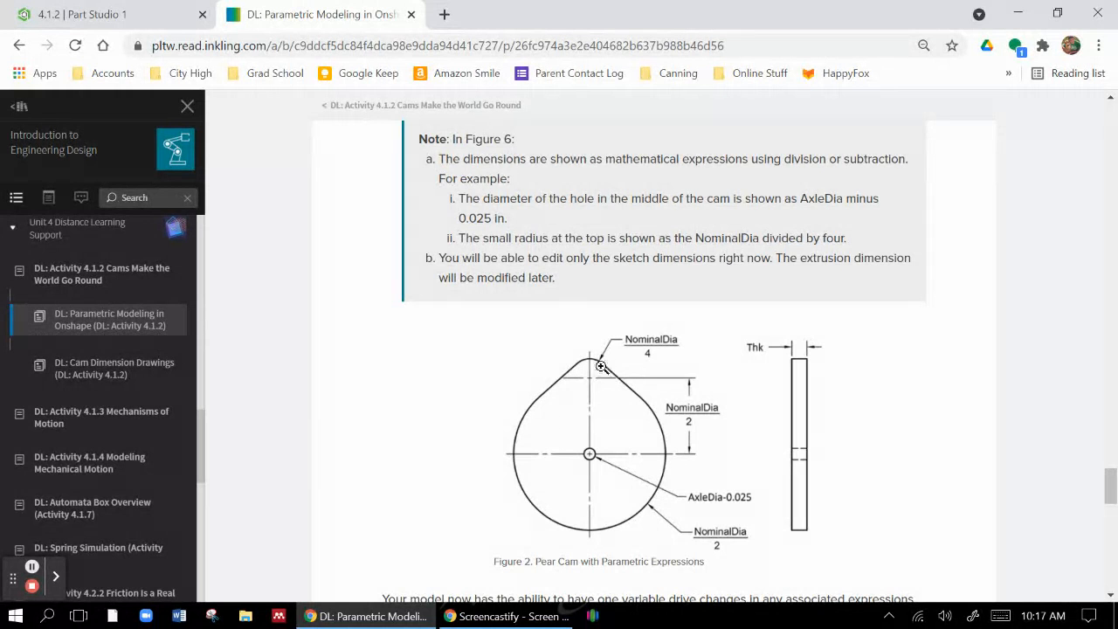
pyautogui.click(114, 11)
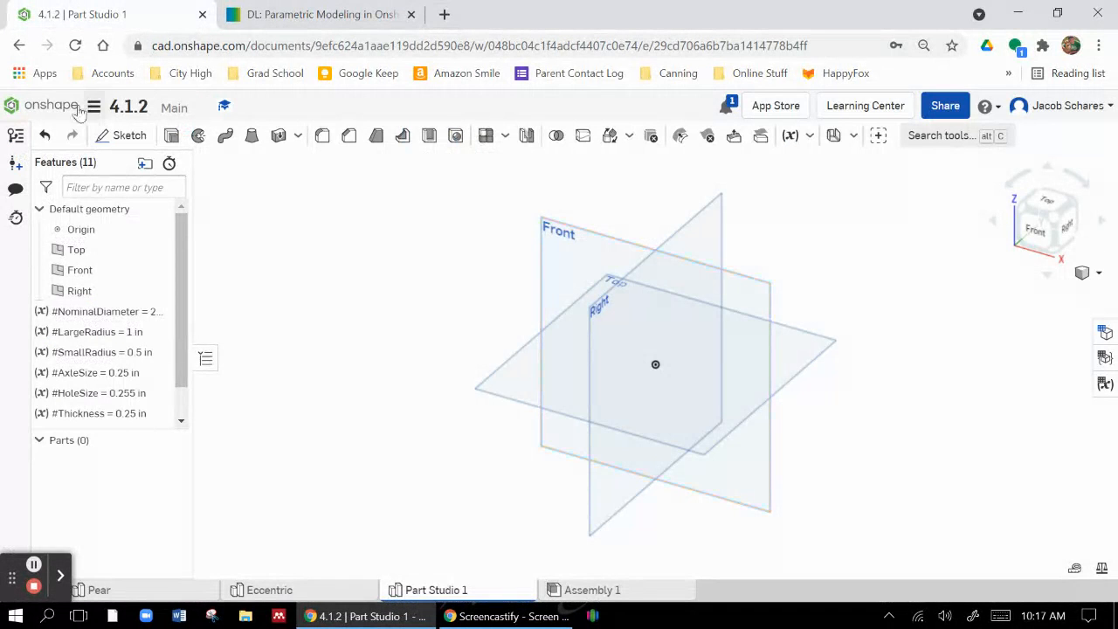
pyautogui.click(113, 136)
pyautogui.click(561, 234)
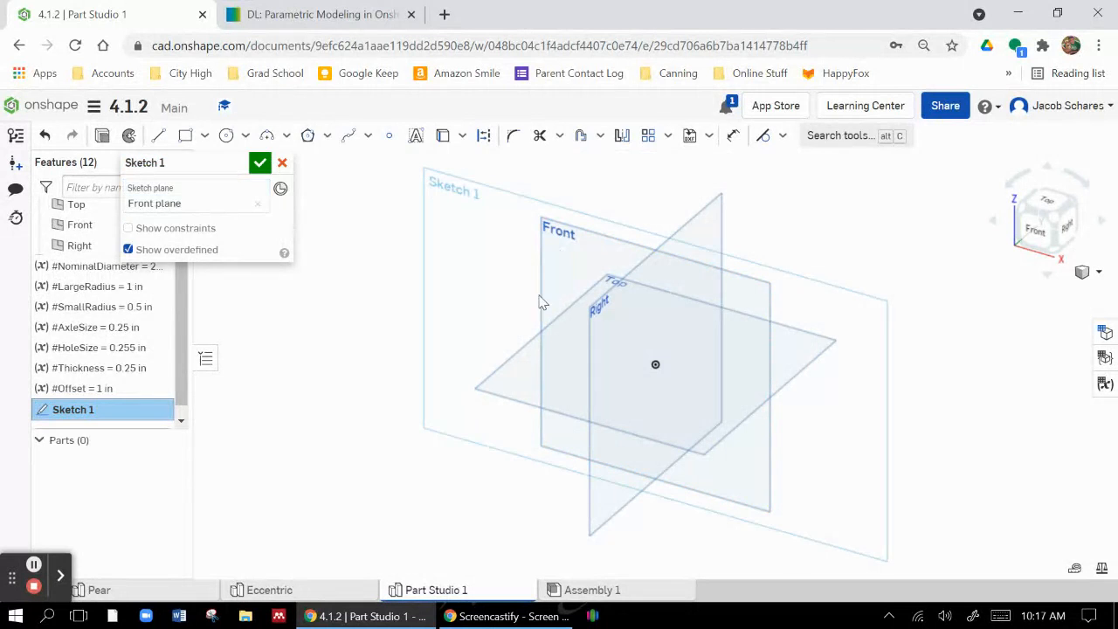
pyautogui.click(1036, 228)
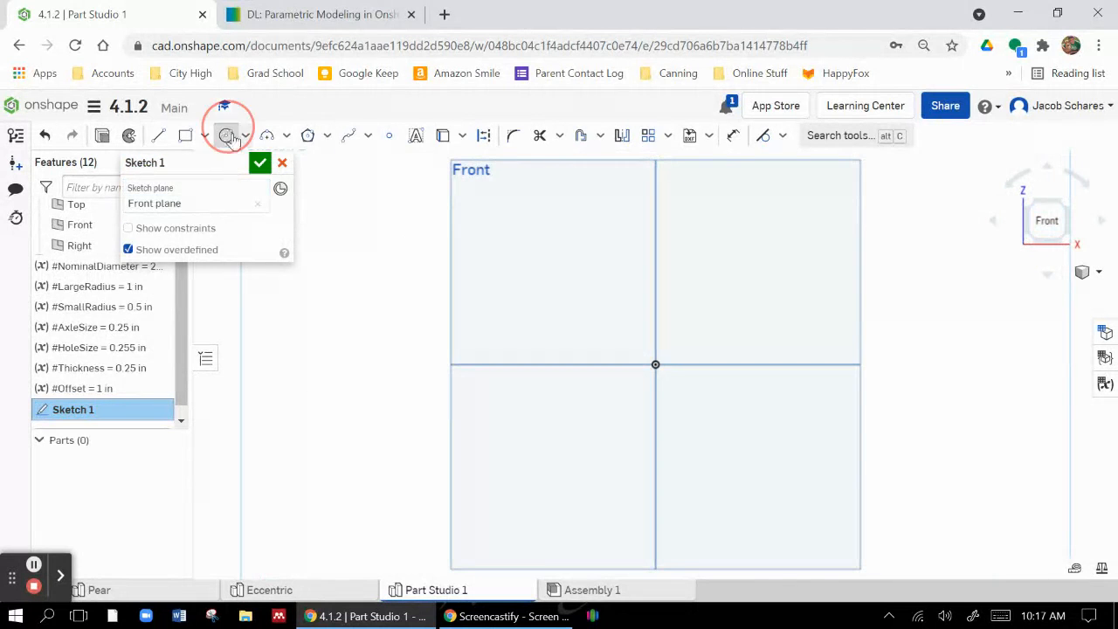
# Step: Sketch a circle about 3.24 in in diameter at the origin and one about 0.66 in in diameter directly above it, overlapping its upper edge
pyautogui.press('c')
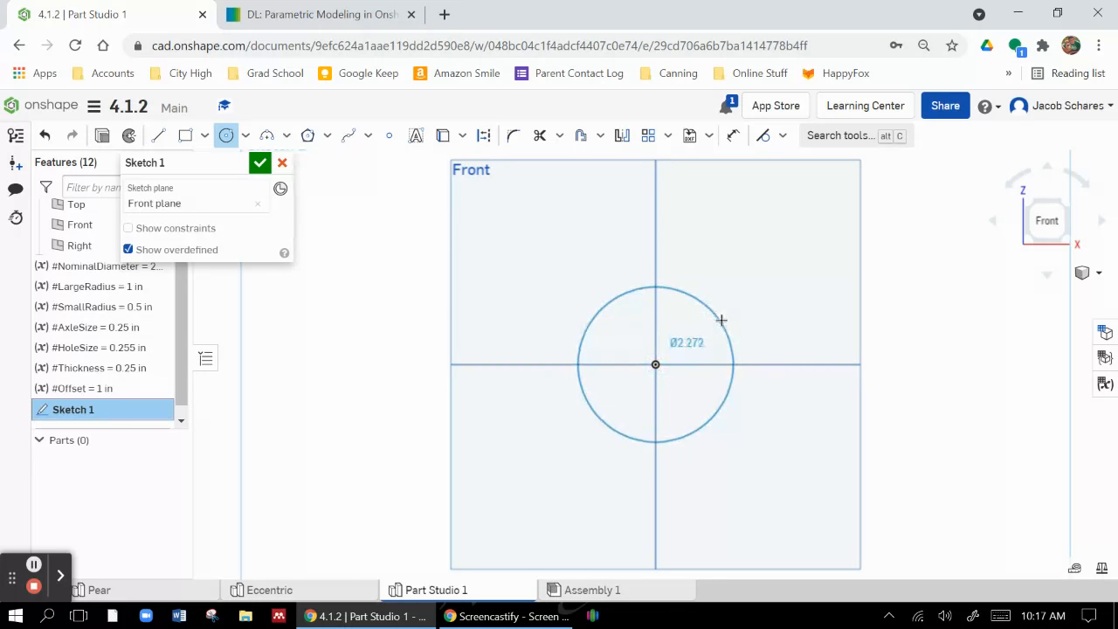
pyautogui.click(756, 315)
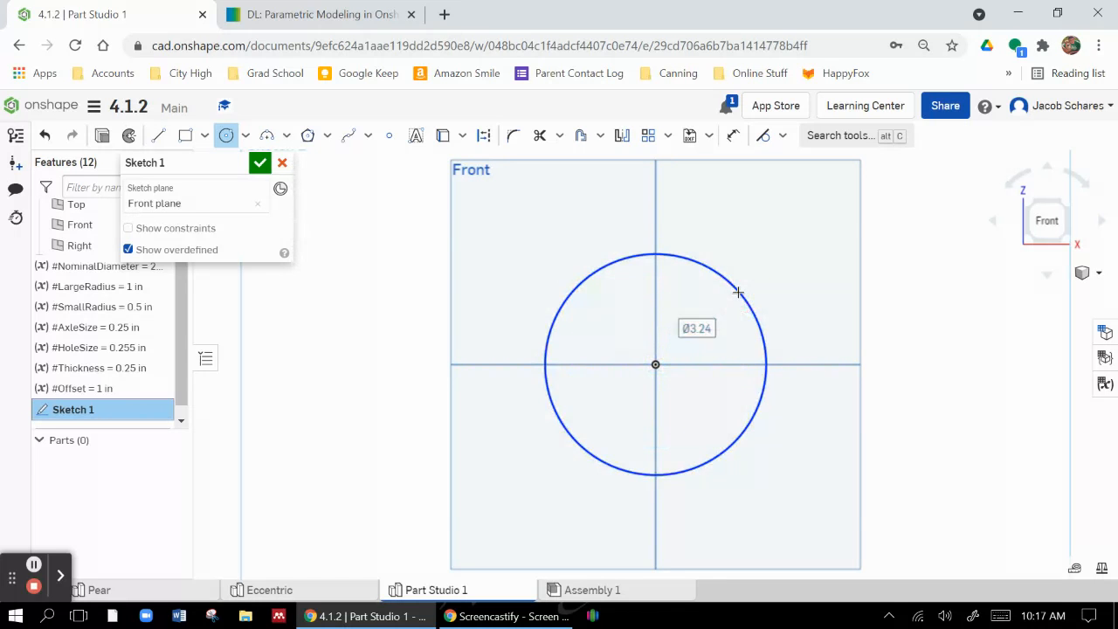
pyautogui.click(655, 237)
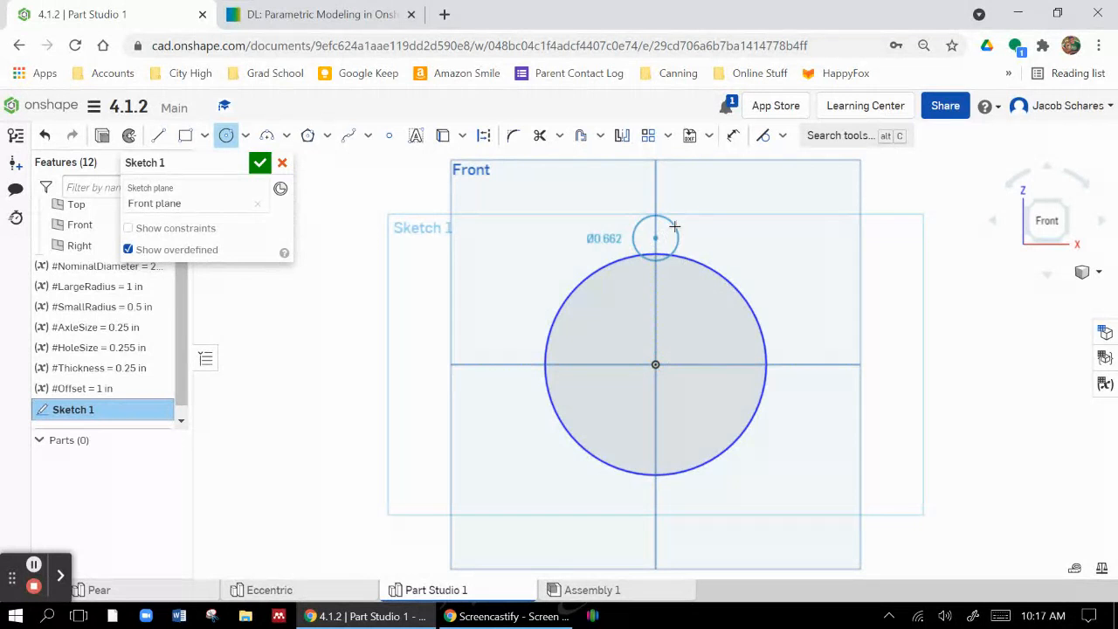
pyautogui.click(674, 229)
# Step: Draw a line about 1.9 in long from the large circle's left side to the small circle's upper left
pyautogui.press('l')
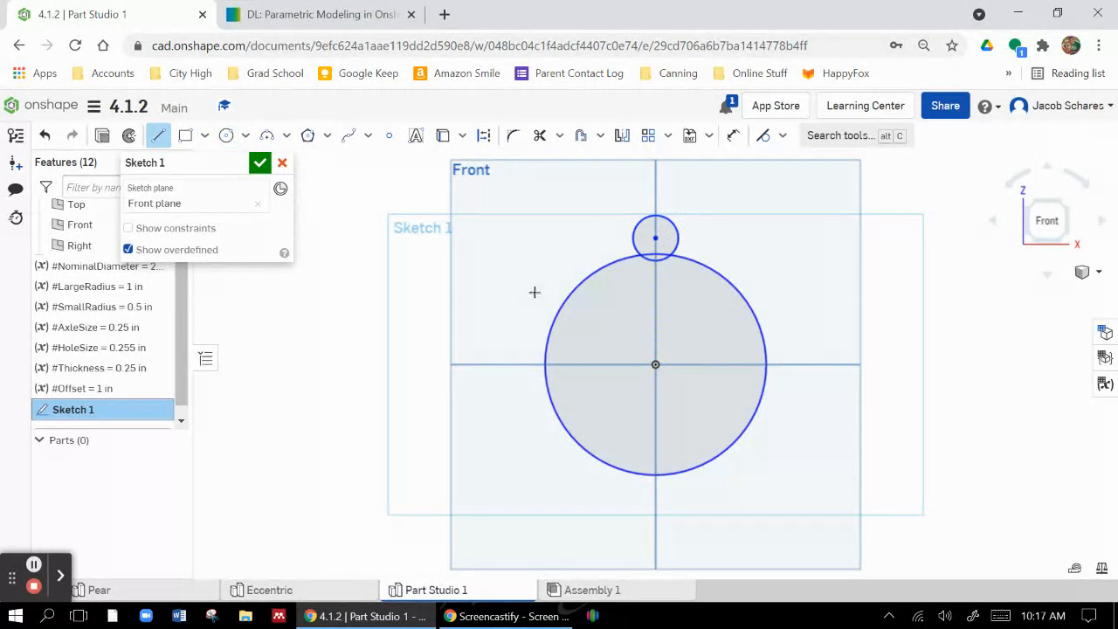
pyautogui.click(552, 321)
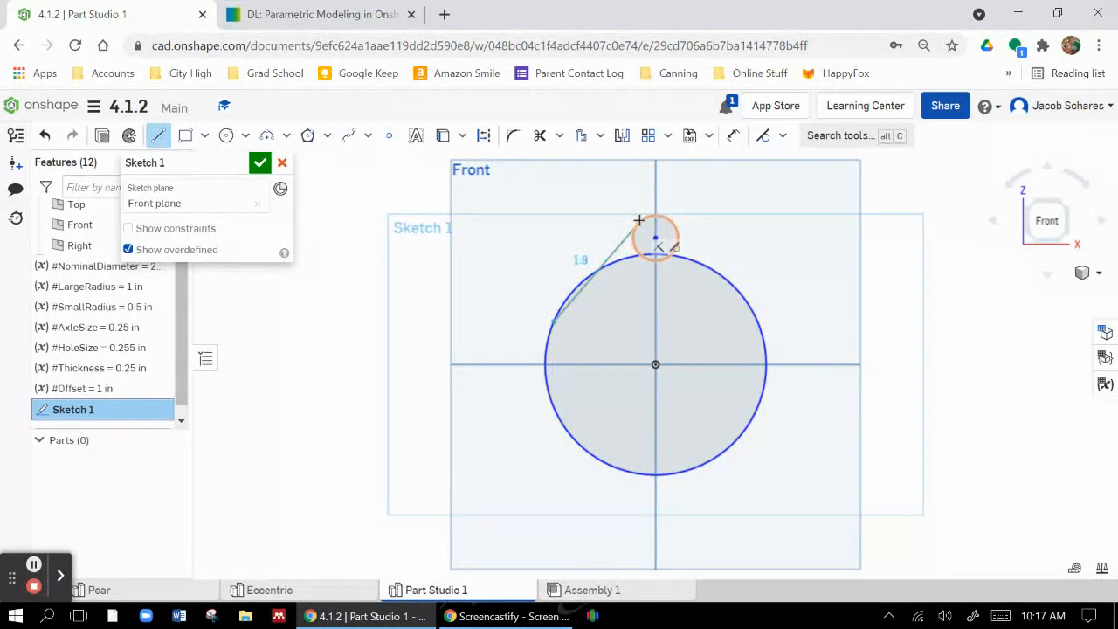
pyautogui.click(660, 234)
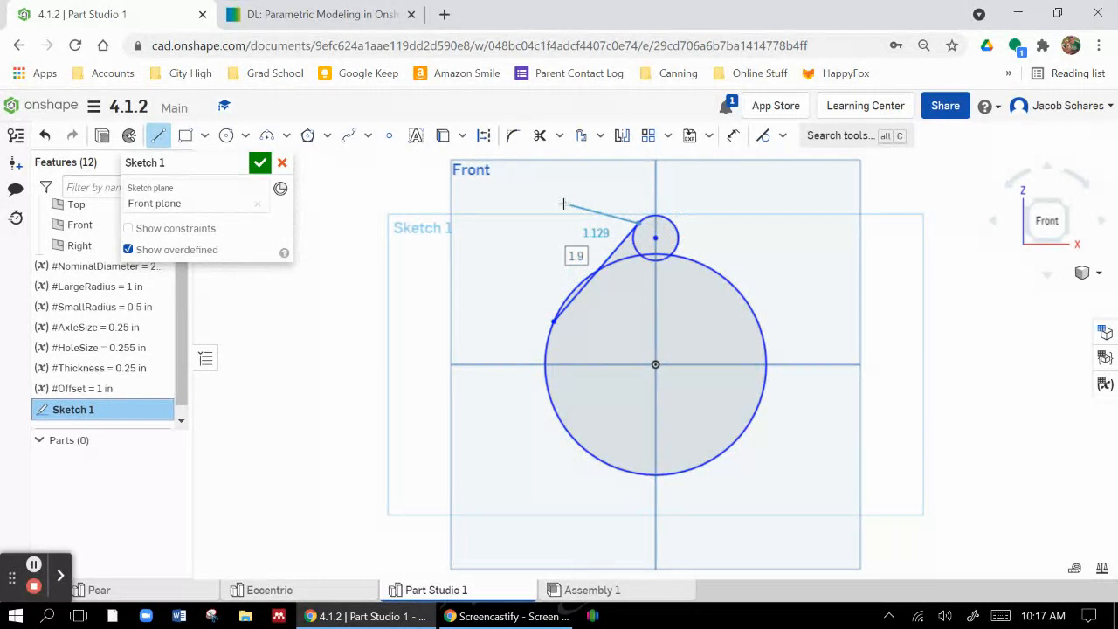
pyautogui.click(160, 138)
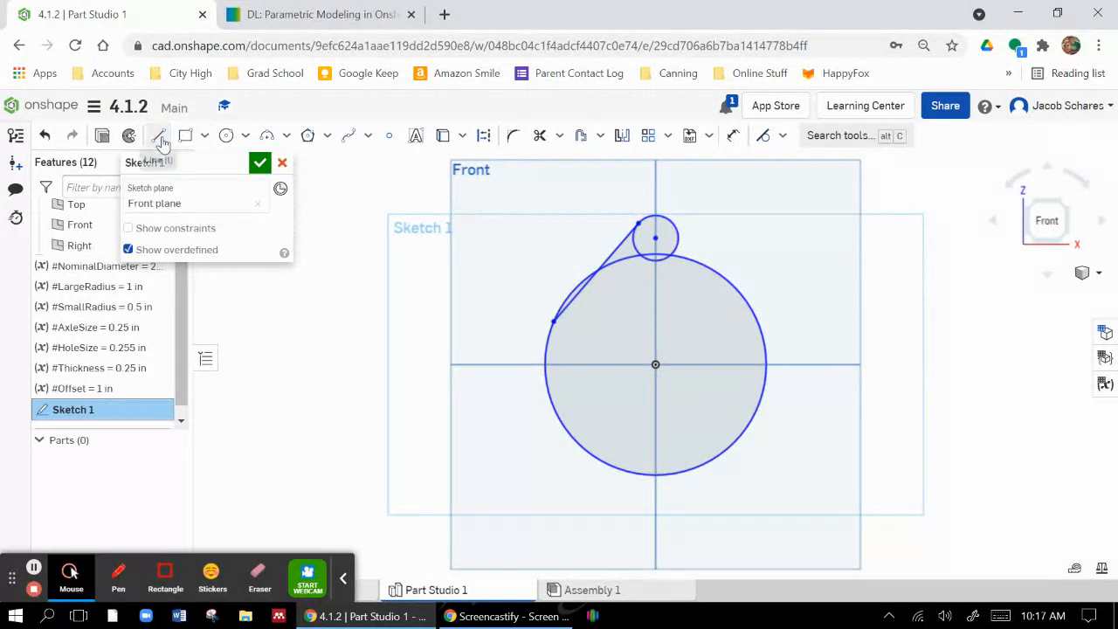
# Step: Draw a line about 1.36 in long from the small circle's upper right to the large circle, discarding the extra chained segment
pyautogui.press('l')
pyautogui.click(670, 220)
pyautogui.click(746, 265)
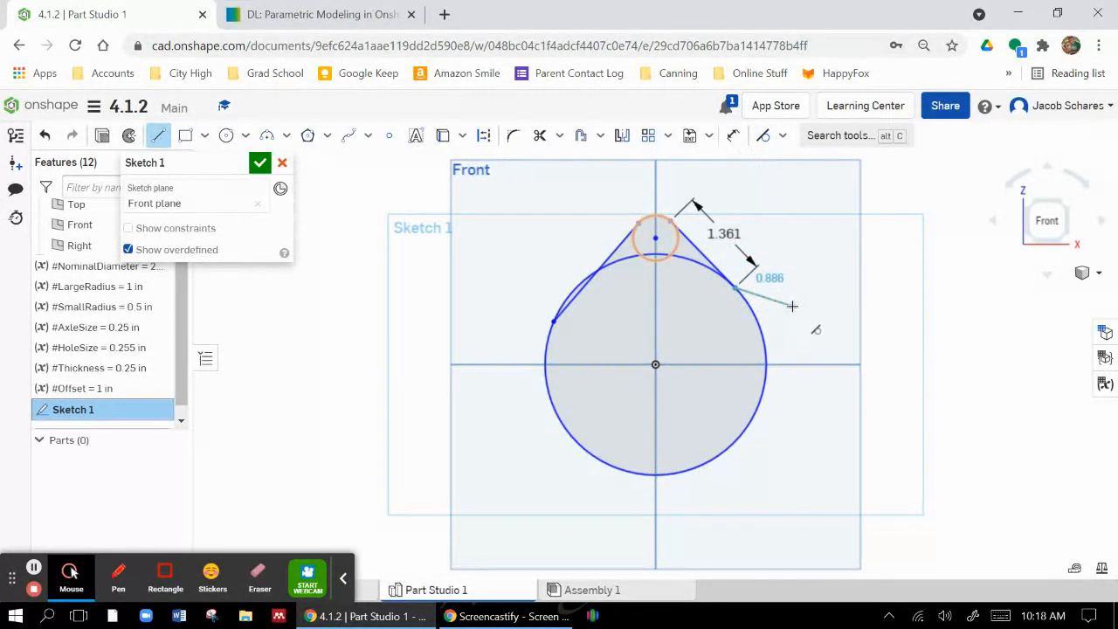
pyautogui.press('`')
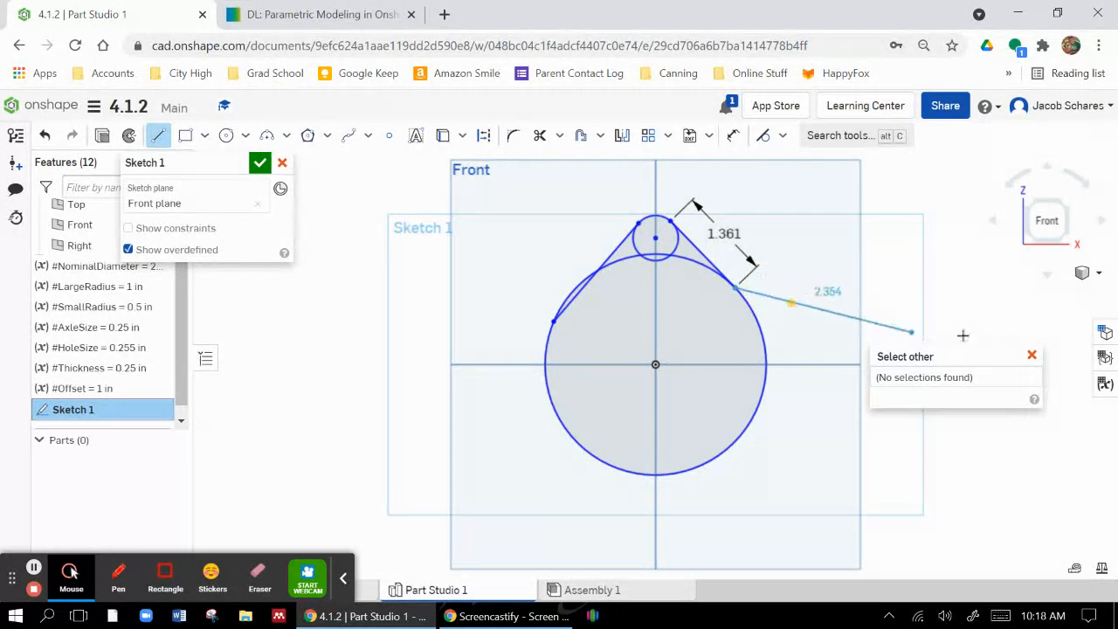
pyautogui.rightClick(805, 251)
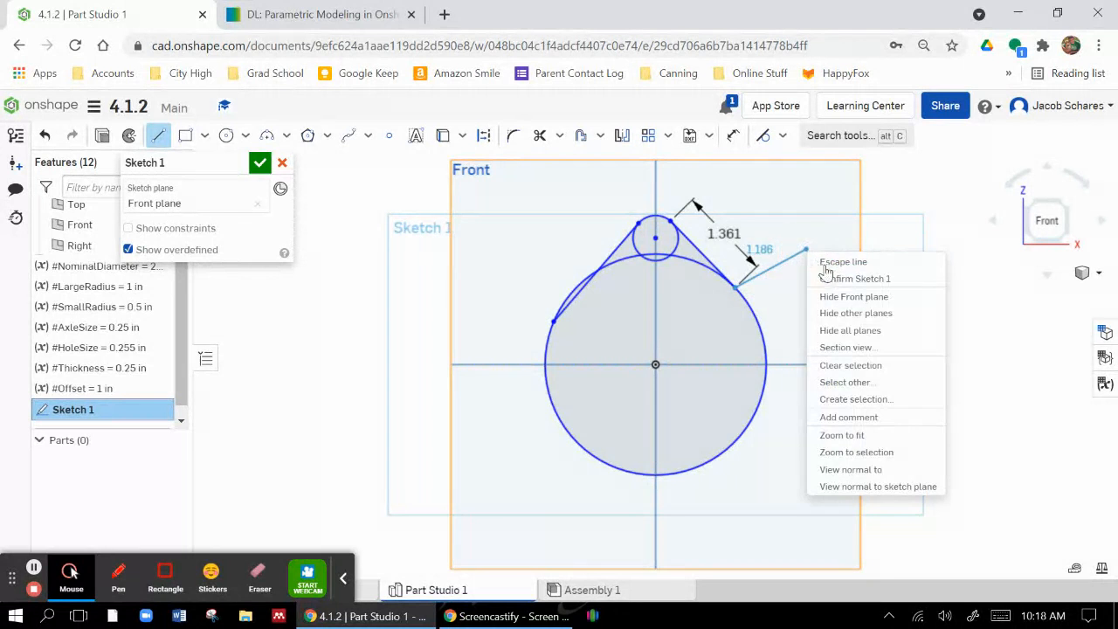
pyautogui.click(821, 262)
pyautogui.press('Delete')
# Step: Apply Tangent constraints so the side lines run tangent to the small and large circles
pyautogui.click(758, 140)
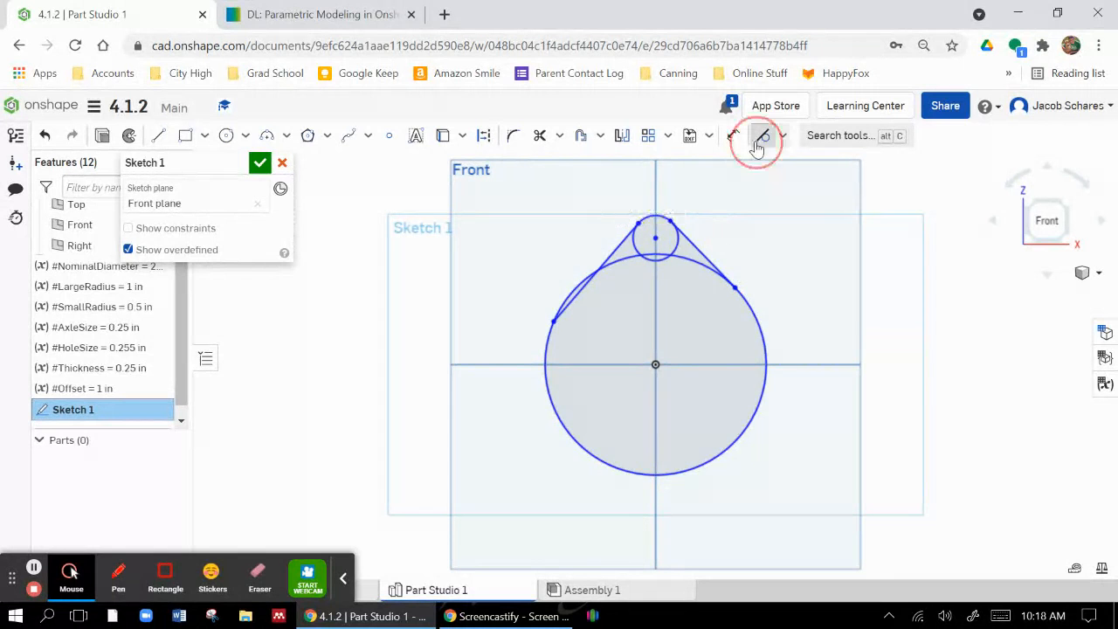
pyautogui.click(688, 243)
pyautogui.click(671, 241)
pyautogui.click(618, 260)
pyautogui.click(602, 264)
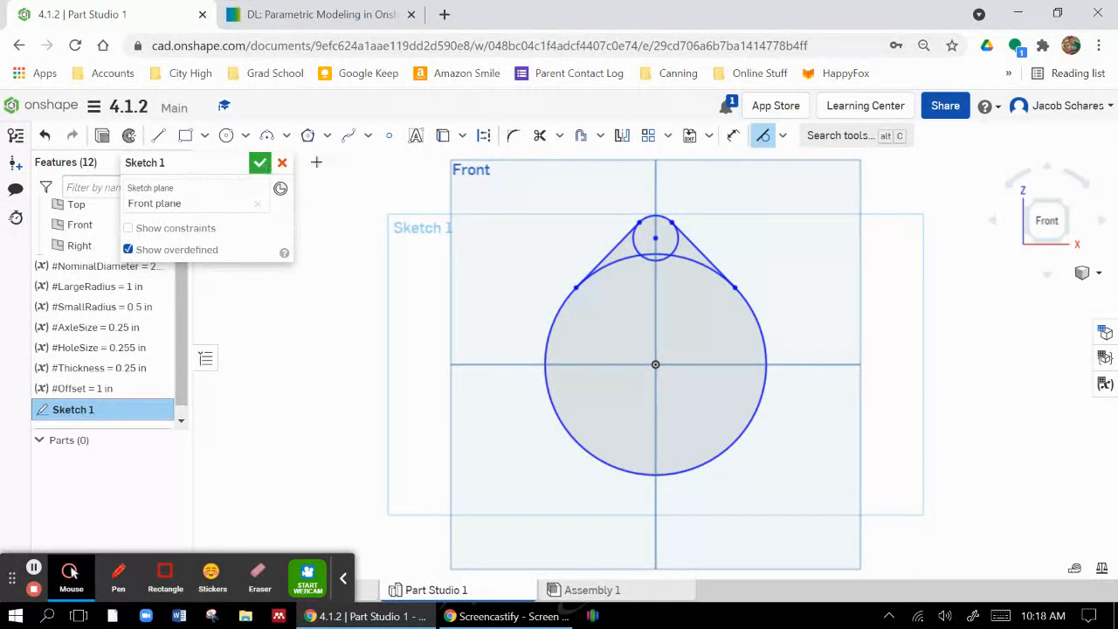
pyautogui.click(762, 135)
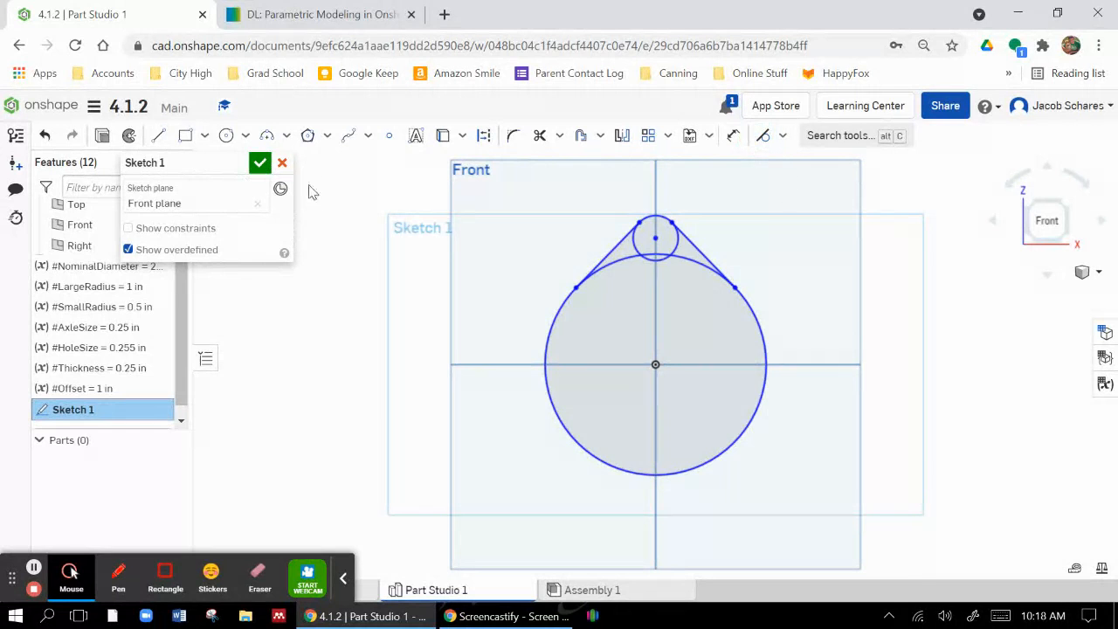
# Step: Trim the portions of the large and small circles that lie inside the pear-shaped outline
pyautogui.click(733, 138)
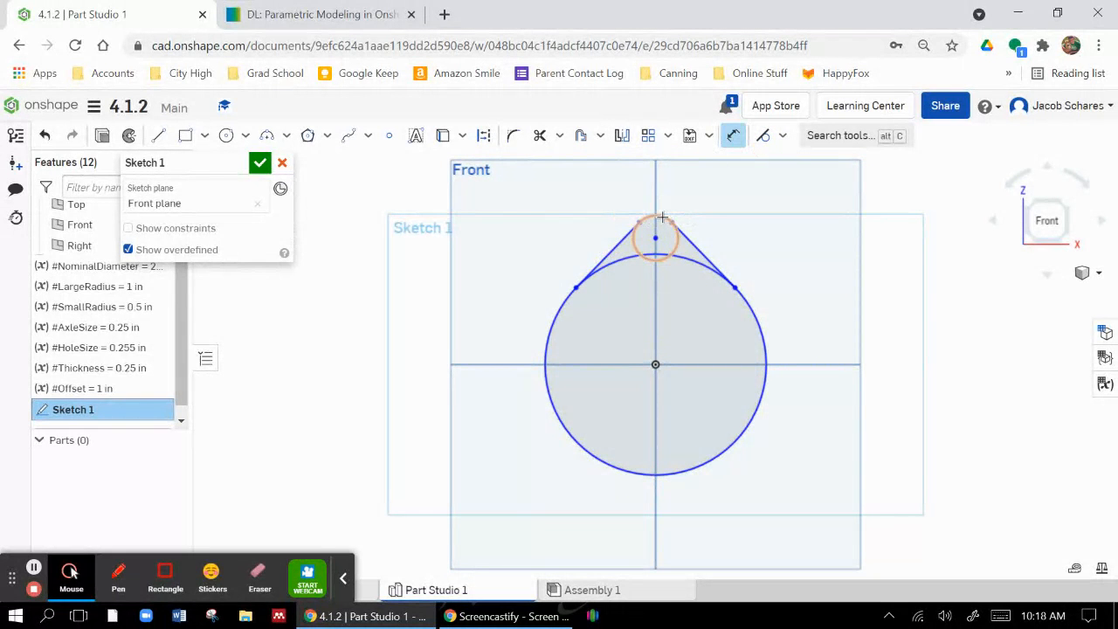
pyautogui.click(540, 135)
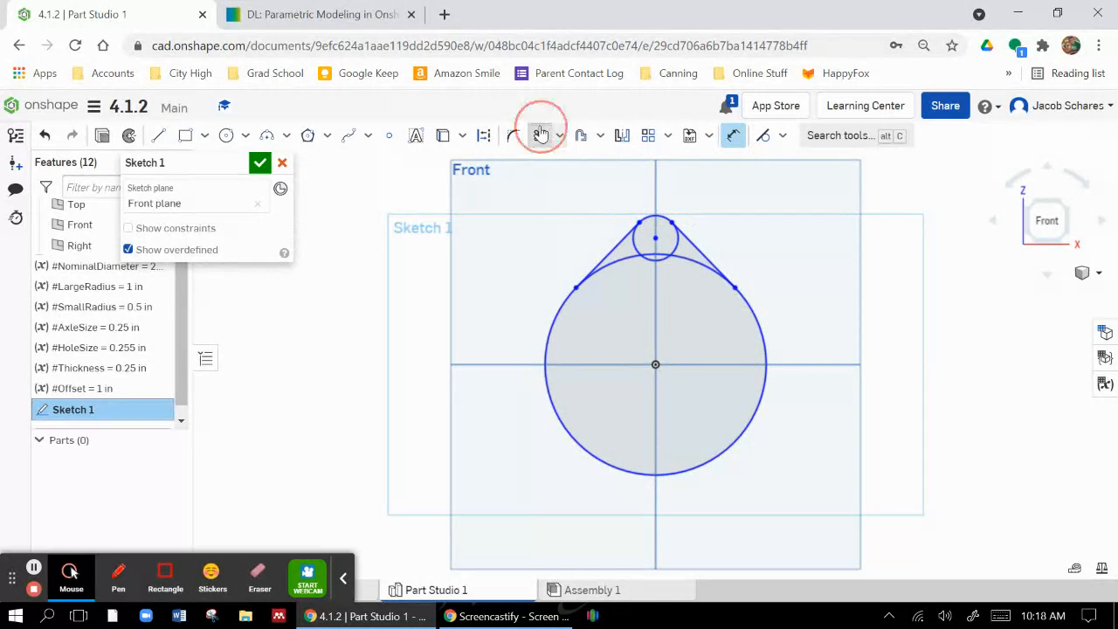
pyautogui.click(611, 249)
pyautogui.click(632, 237)
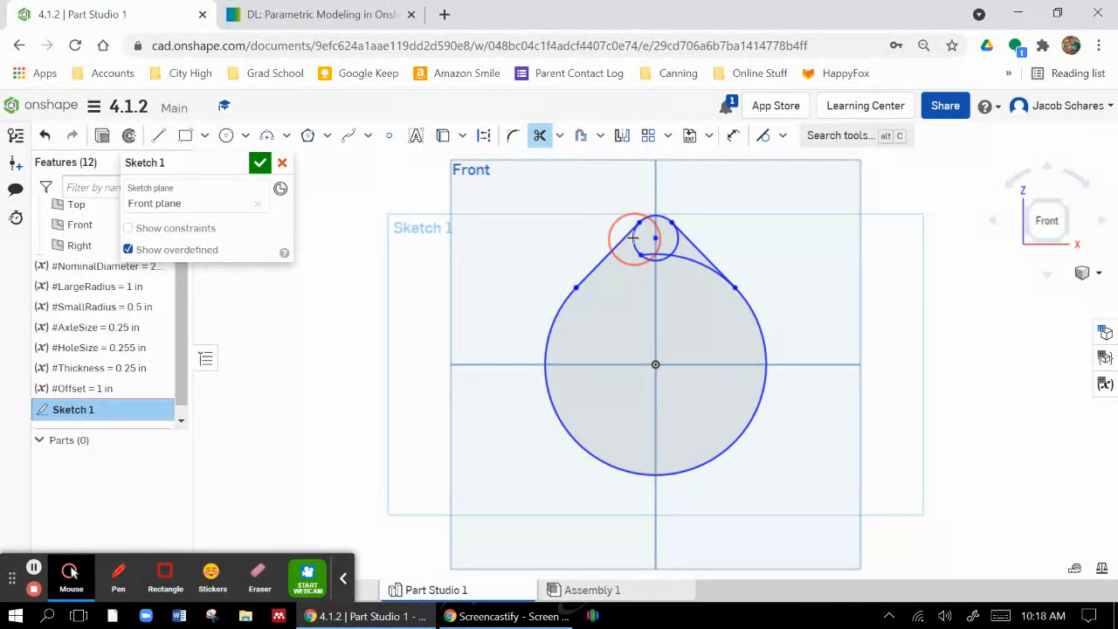
pyautogui.click(681, 254)
pyautogui.click(659, 255)
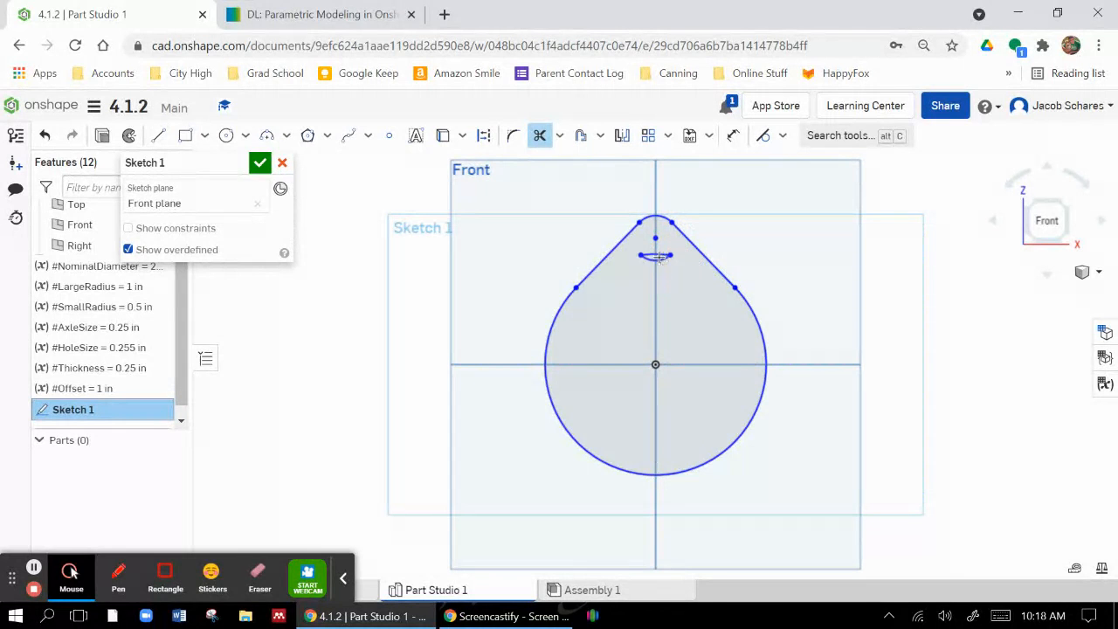
# Step: Dimension the radius of the small arc atop the pear outline with the variable #SmallRadius
pyautogui.click(733, 136)
pyautogui.click(655, 217)
pyautogui.click(707, 183)
pyautogui.write('#')
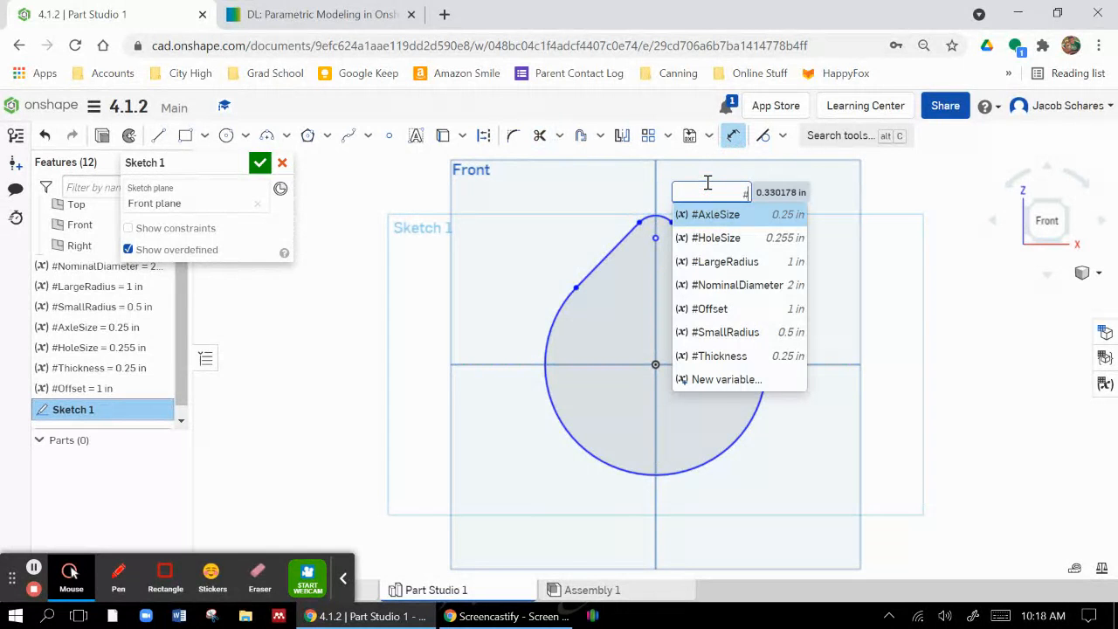
pyautogui.press('Down')
pyautogui.press('Down')
pyautogui.press('Down')
pyautogui.press('Down')
pyautogui.press('Down')
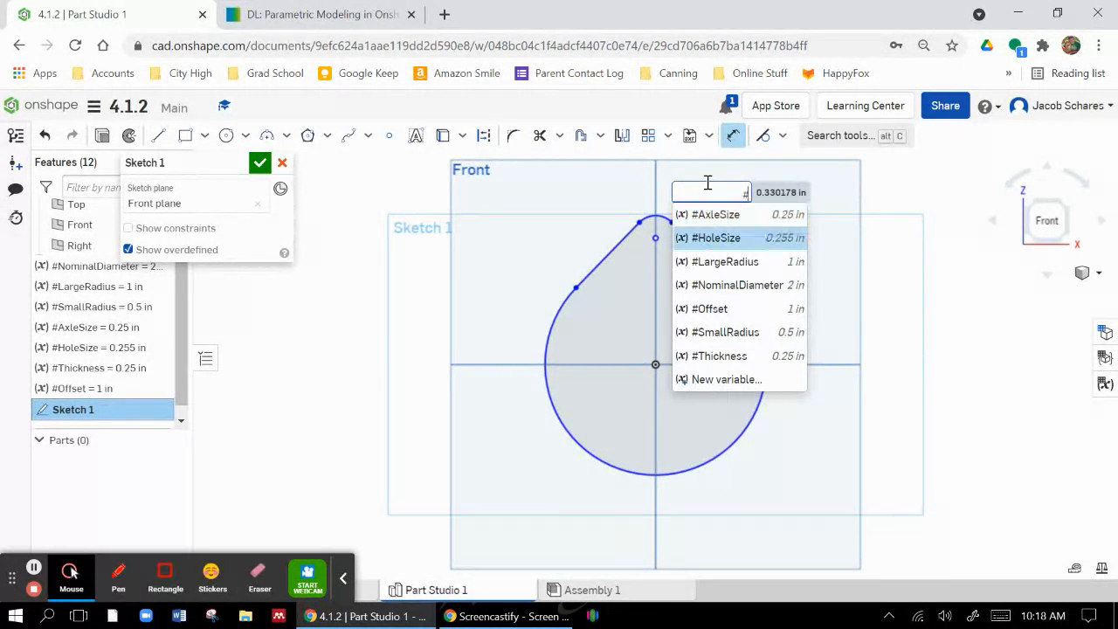
pyautogui.press('Return')
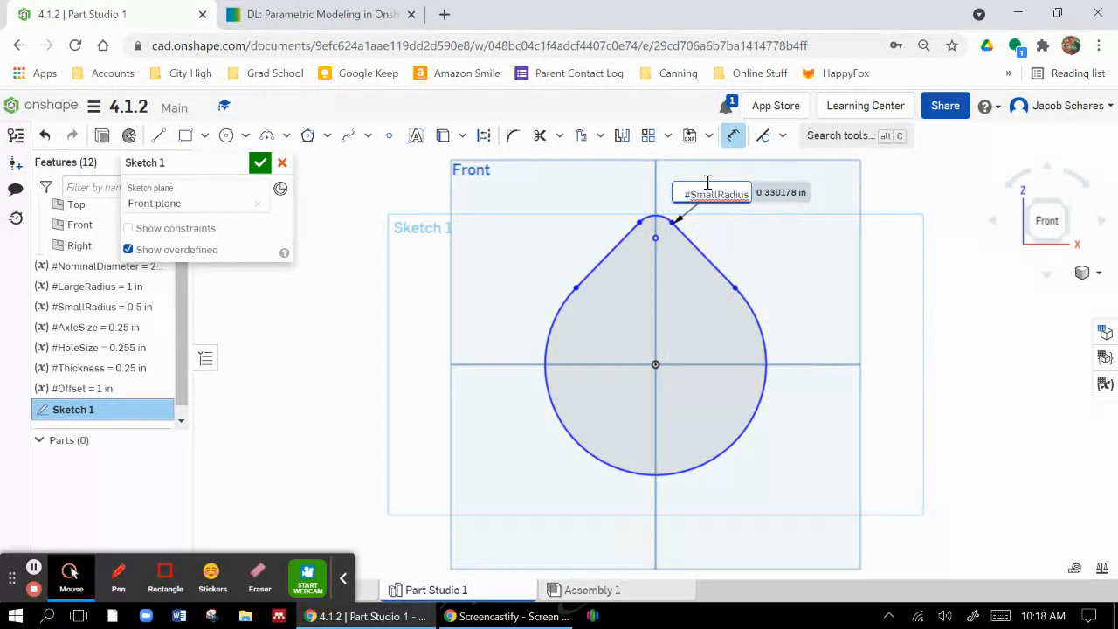
pyautogui.press('Return')
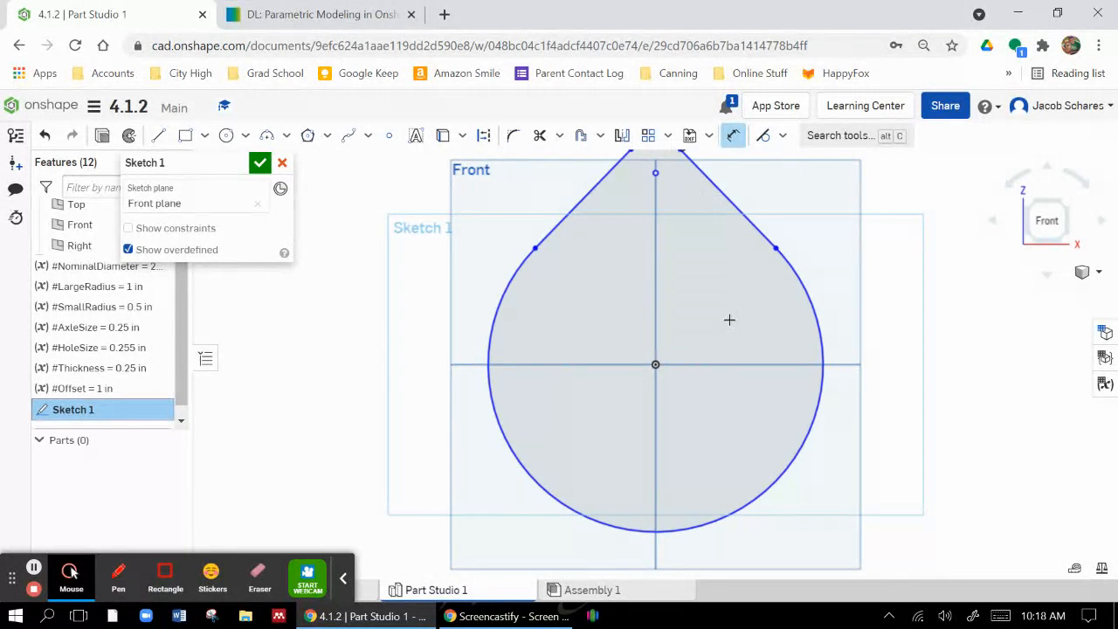
# Step: Dimension the radius of the large arc with the variable #LargeRadius
pyautogui.scroll(-2, 729, 320)
pyautogui.click(805, 427)
pyautogui.click(798, 431)
pyautogui.write('#')
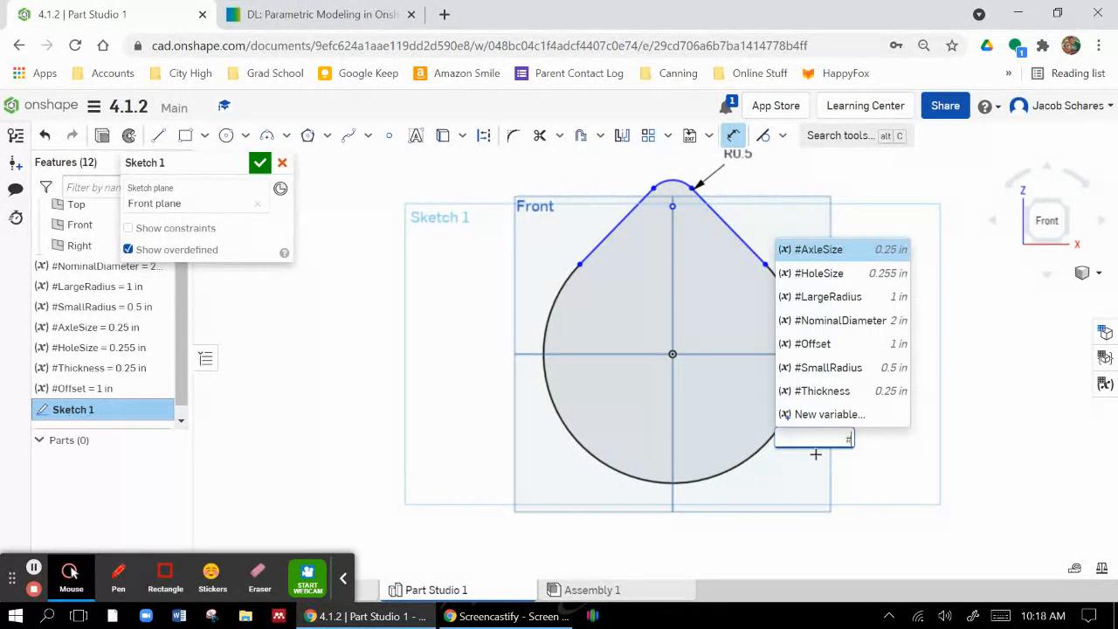
pyautogui.press('Down')
pyautogui.press('Down')
pyautogui.press('Return')
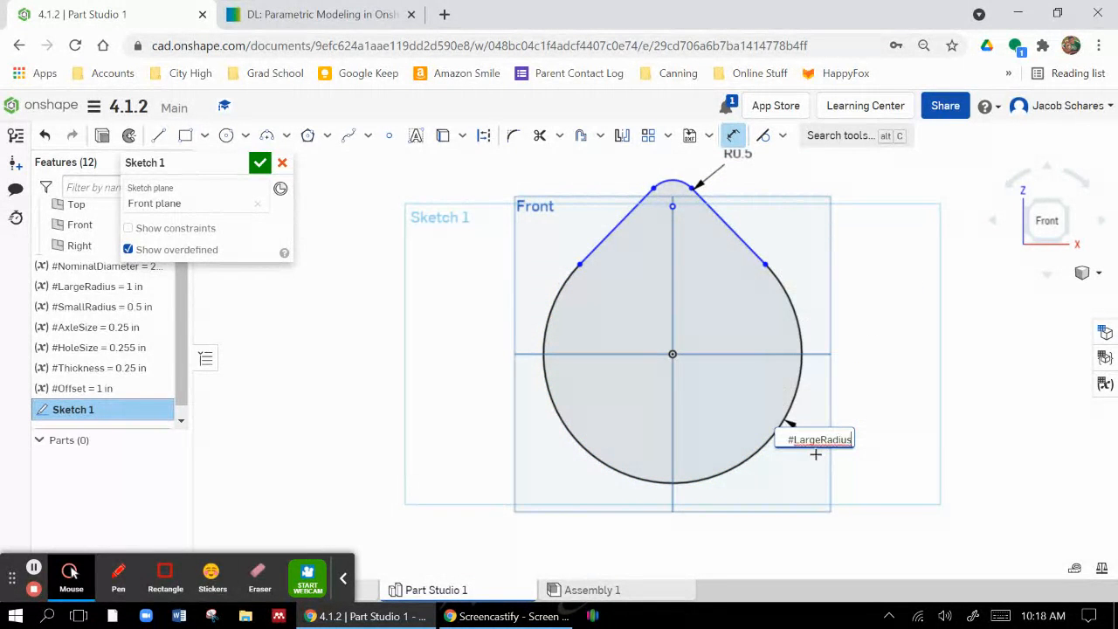
pyautogui.press('Return')
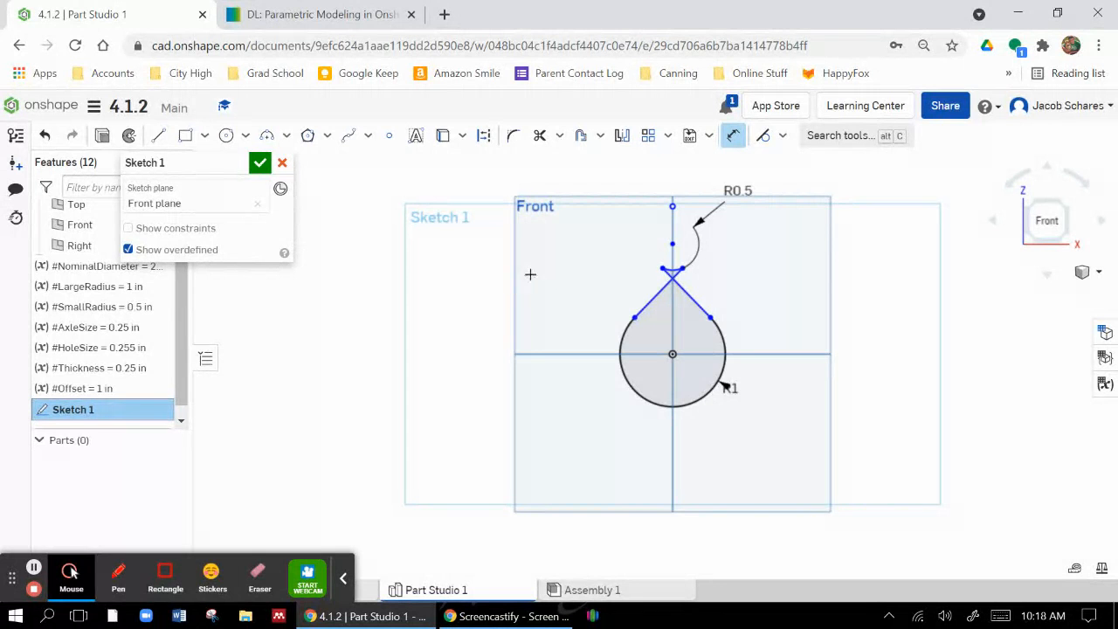
pyautogui.rightClick(574, 254)
pyautogui.press('Escape')
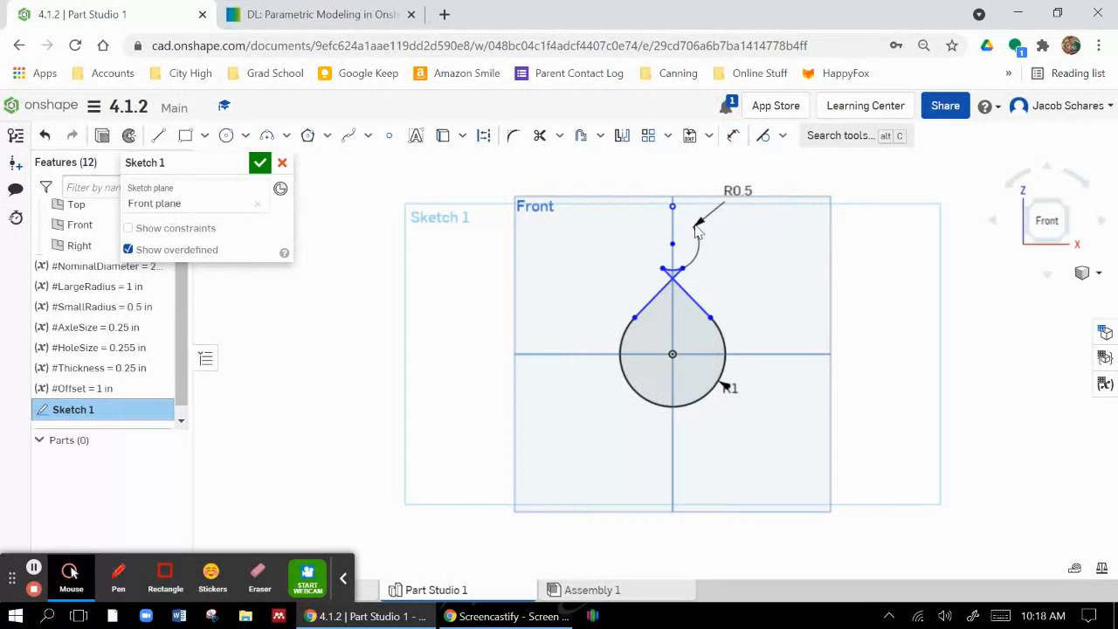
# Step: Move the small arc so the side lines no longer cross, and align its center with the origin using a Vertical constraint
pyautogui.moveTo(677, 214)
pyautogui.mouseDown()
pyautogui.moveTo(677, 283)
pyautogui.moveTo(669, 270)
pyautogui.moveTo(706, 259)
pyautogui.moveTo(692, 276)
pyautogui.moveTo(681, 244)
pyautogui.moveTo(705, 259)
pyautogui.moveTo(692, 275)
pyautogui.moveTo(706, 267)
pyautogui.moveTo(671, 274)
pyautogui.moveTo(674, 260)
pyautogui.mouseUp()
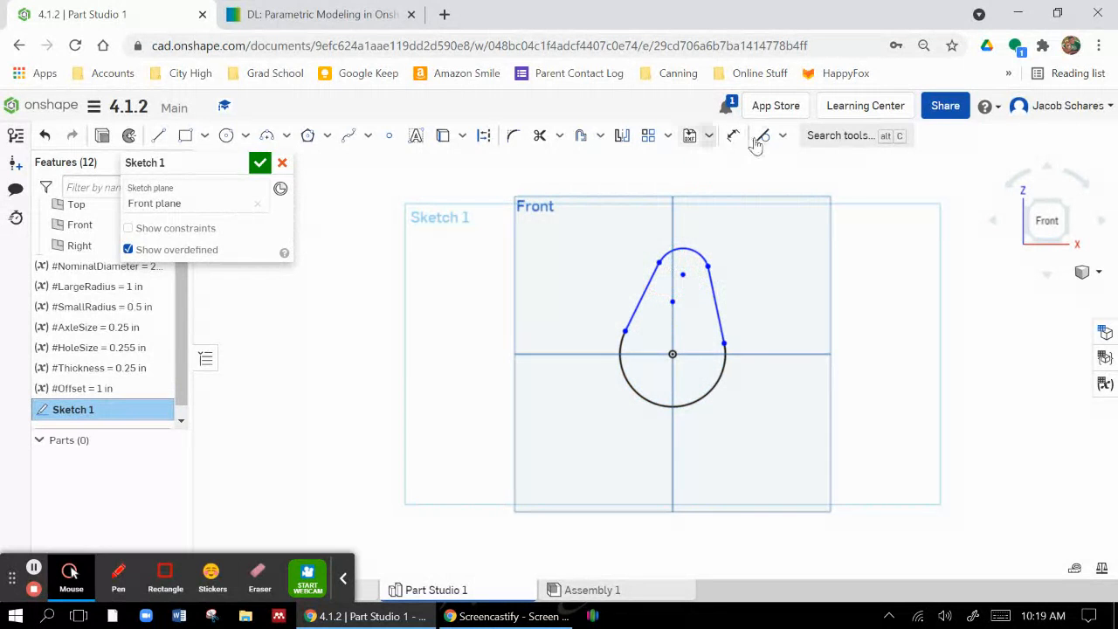
pyautogui.click(762, 137)
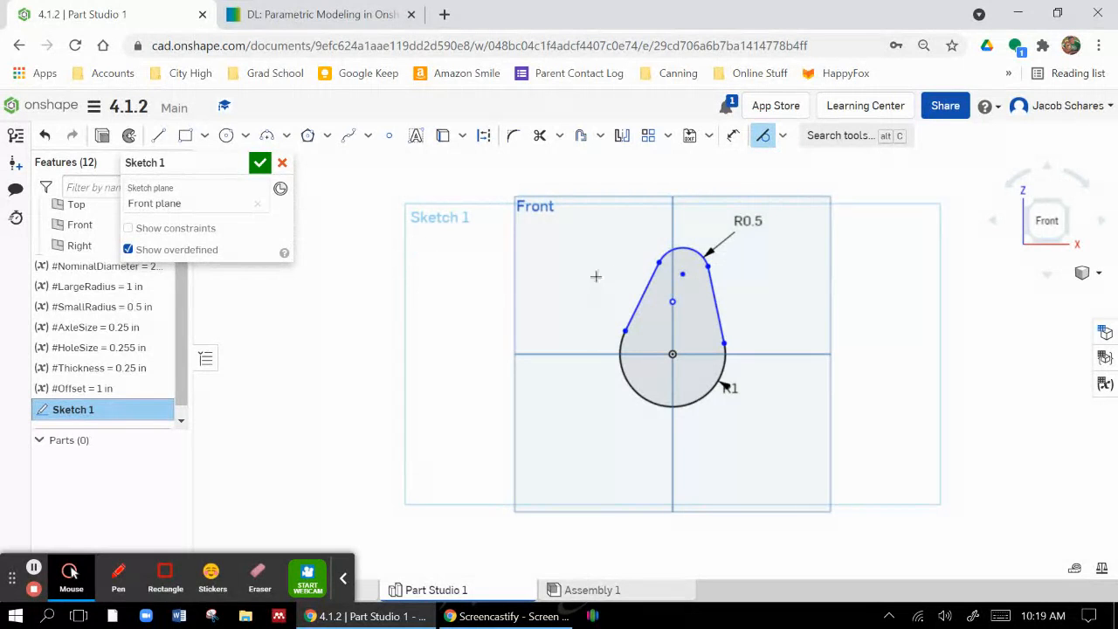
pyautogui.click(715, 291)
pyautogui.click(782, 136)
pyautogui.click(793, 292)
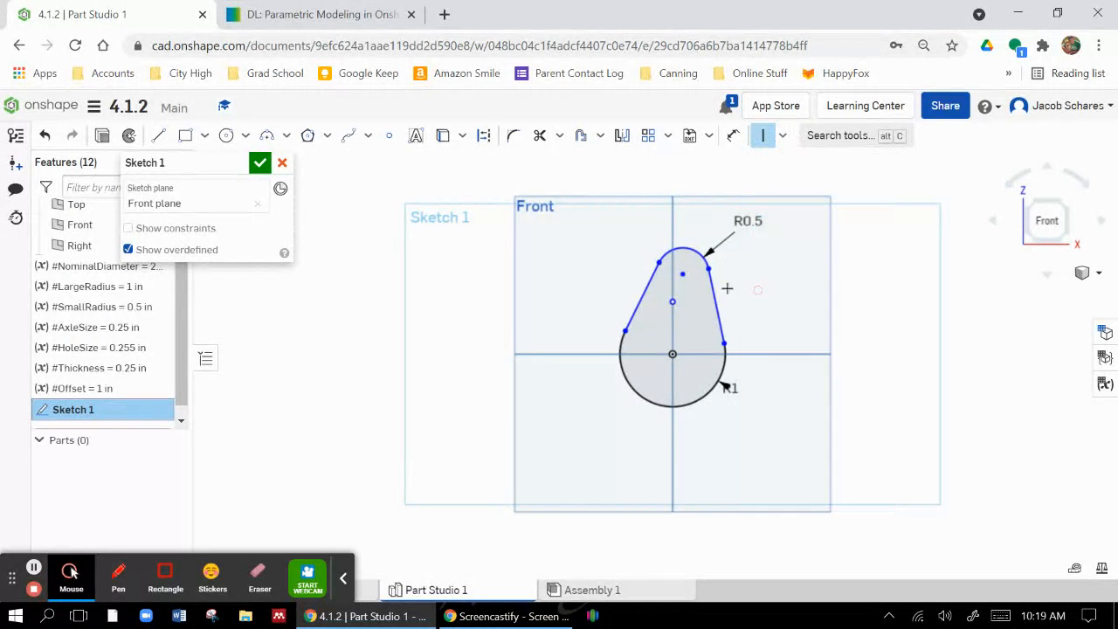
pyautogui.click(681, 274)
pyautogui.click(671, 353)
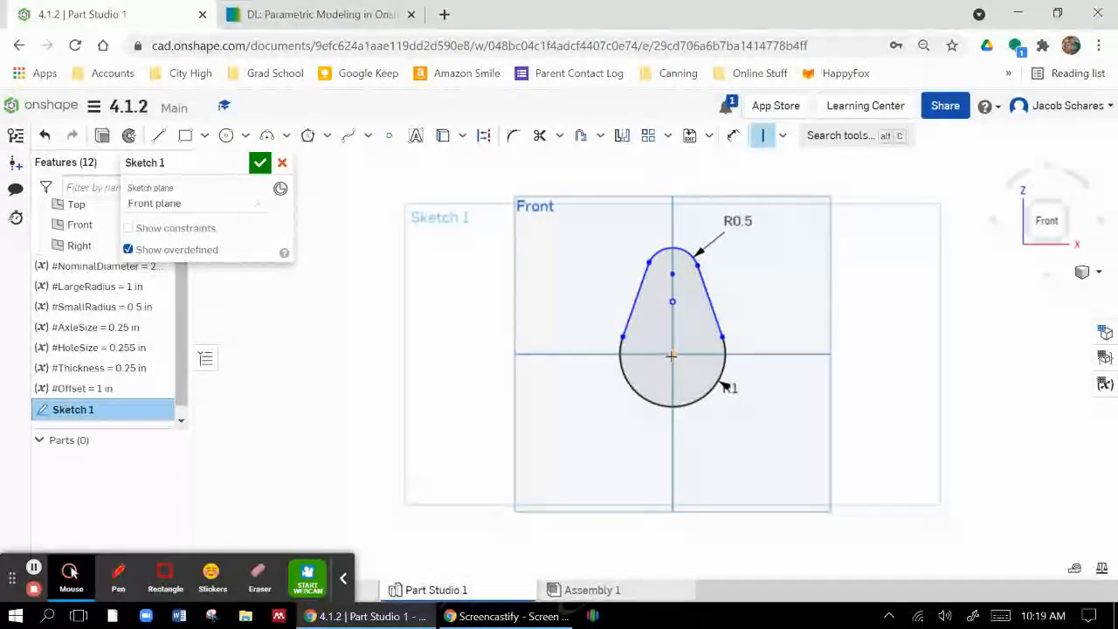
pyautogui.rightClick(774, 248)
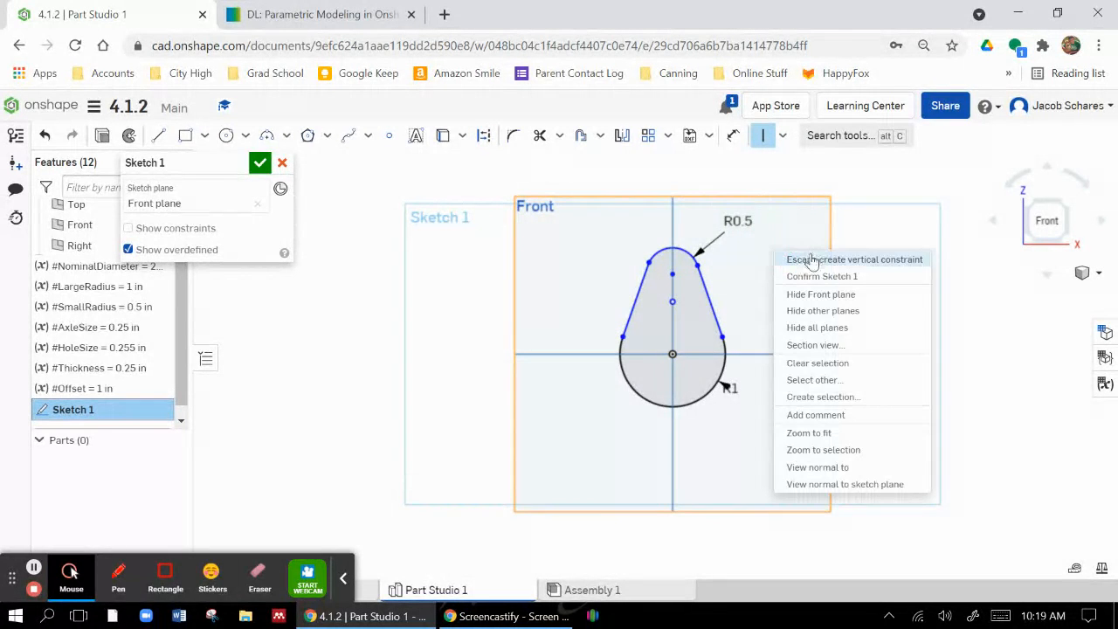
pyautogui.click(811, 258)
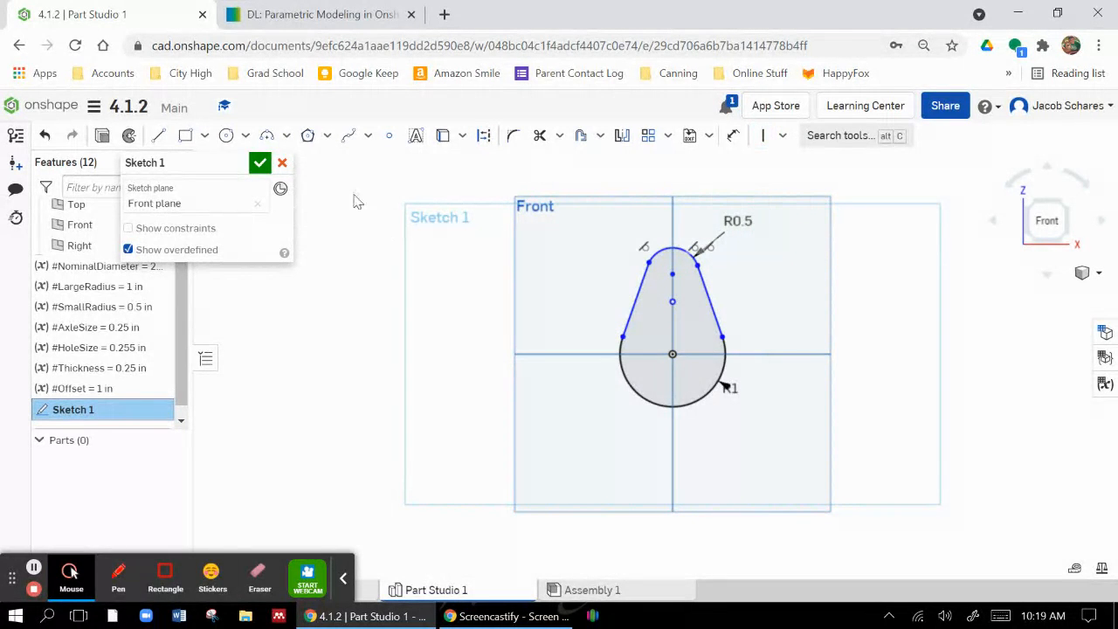
# Step: Check the pear cam drawing, and dimension the vertical distance from the origin to the small arc's center with the variable #Offset
pyautogui.click(349, 15)
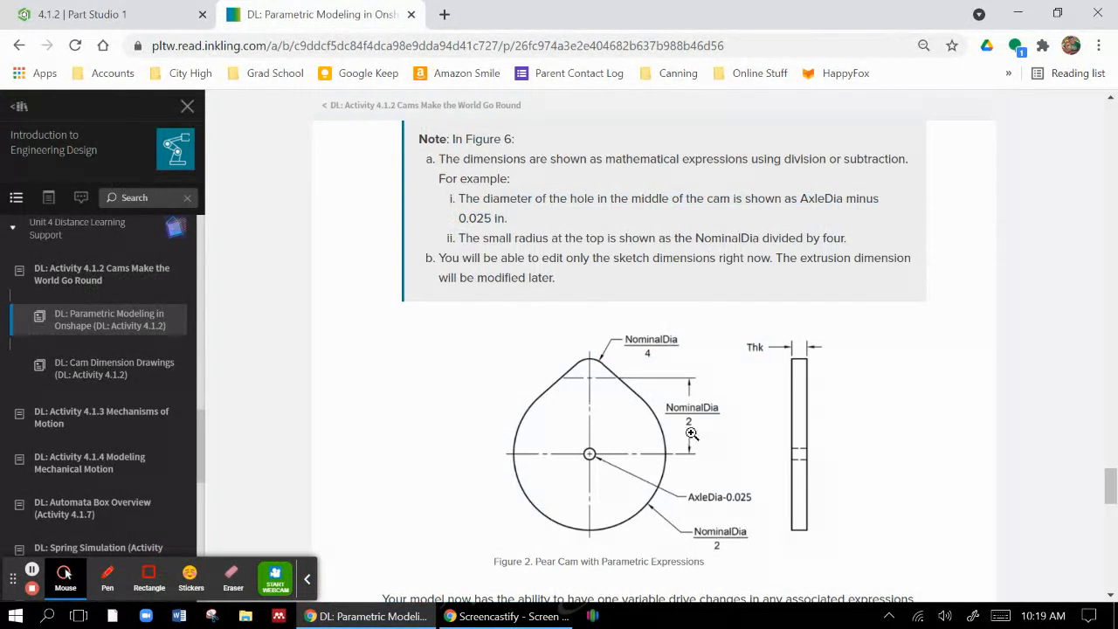
pyautogui.click(104, 15)
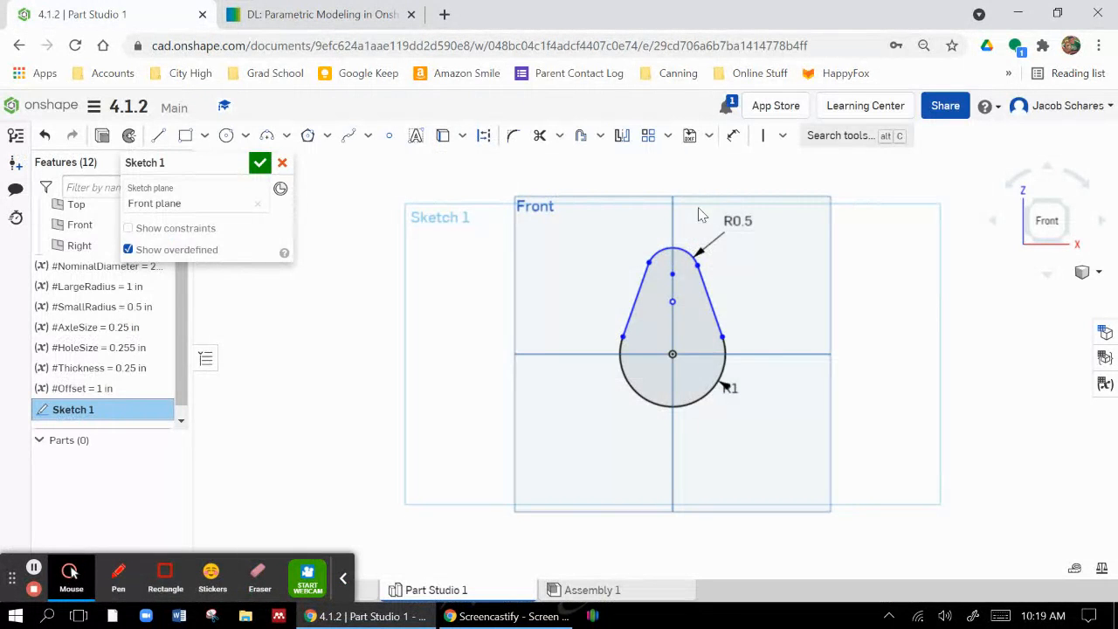
pyautogui.click(733, 135)
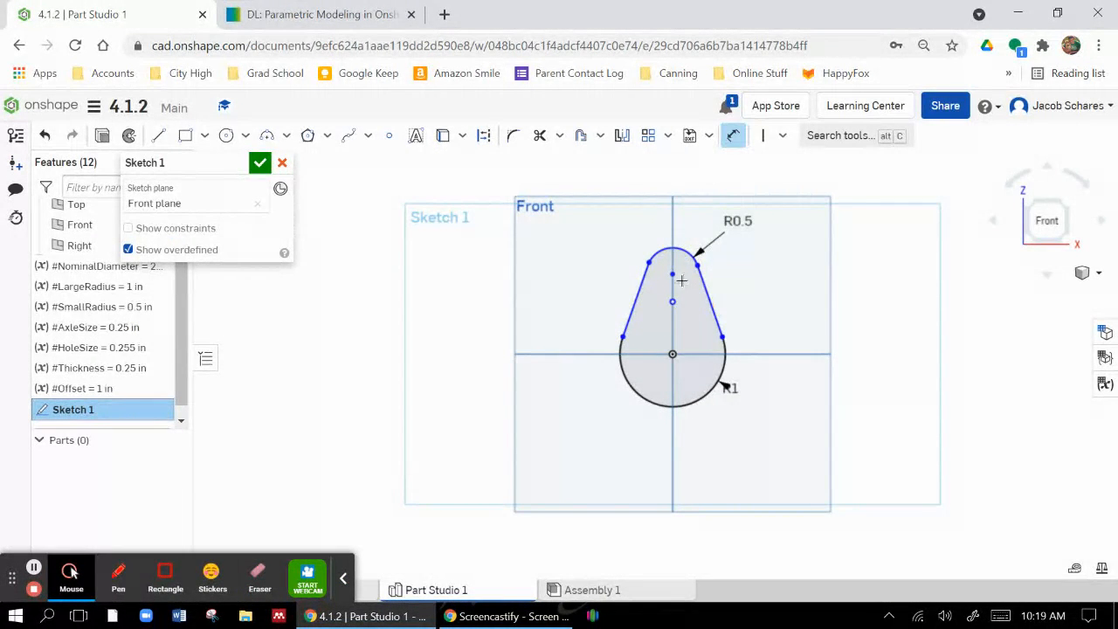
pyautogui.click(669, 273)
pyautogui.click(668, 354)
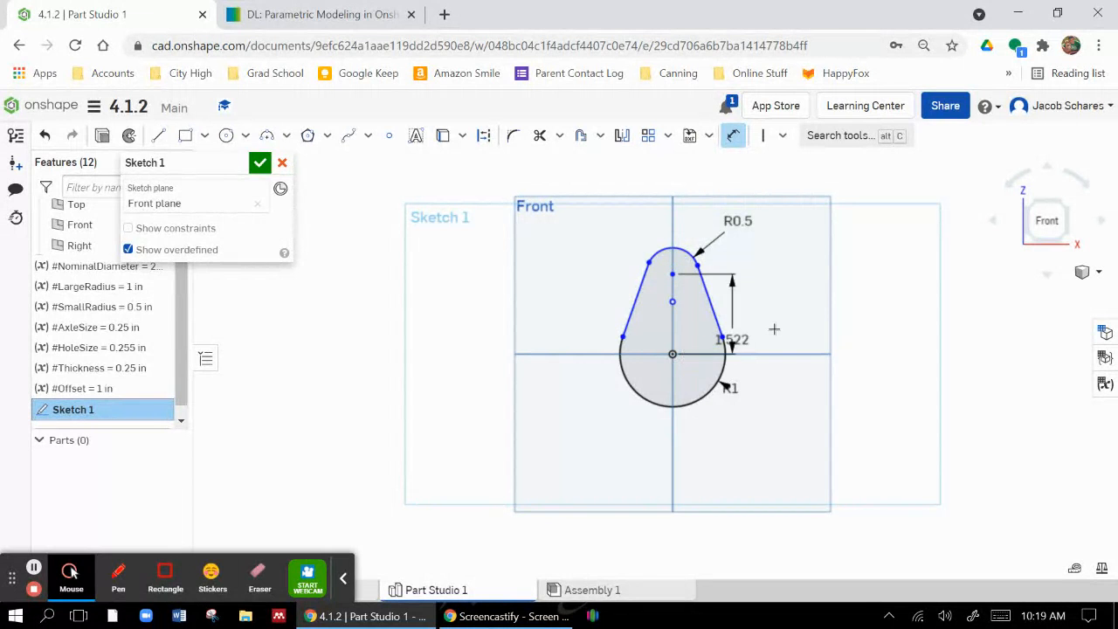
pyautogui.click(783, 326)
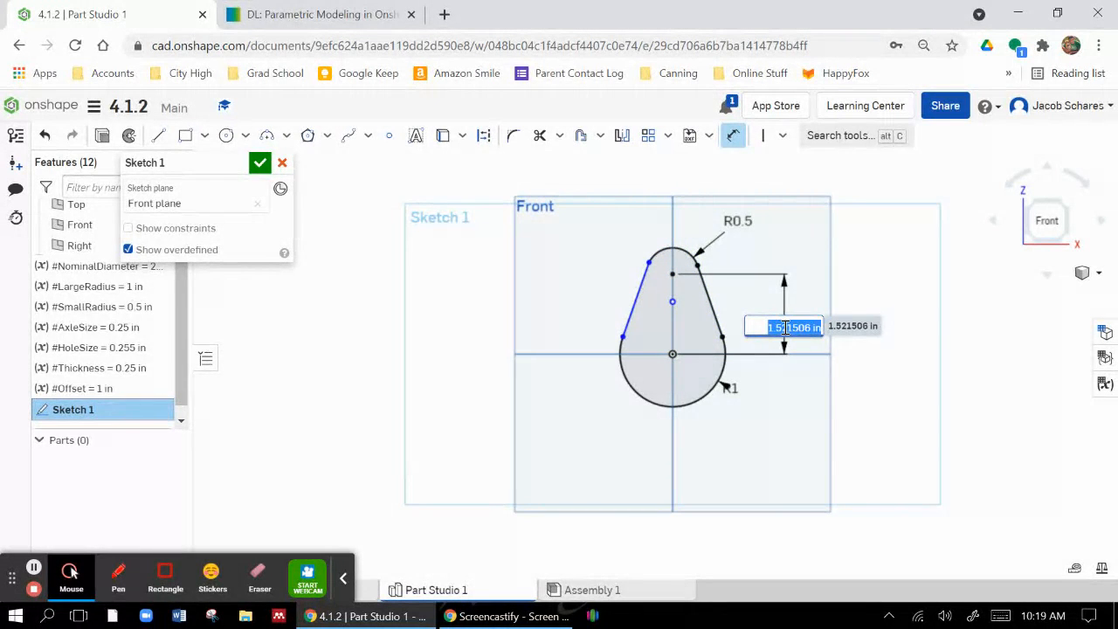
pyautogui.write('#')
pyautogui.press('Down')
pyautogui.press('Down')
pyautogui.press('Down')
pyautogui.press('Down')
pyautogui.press('Return')
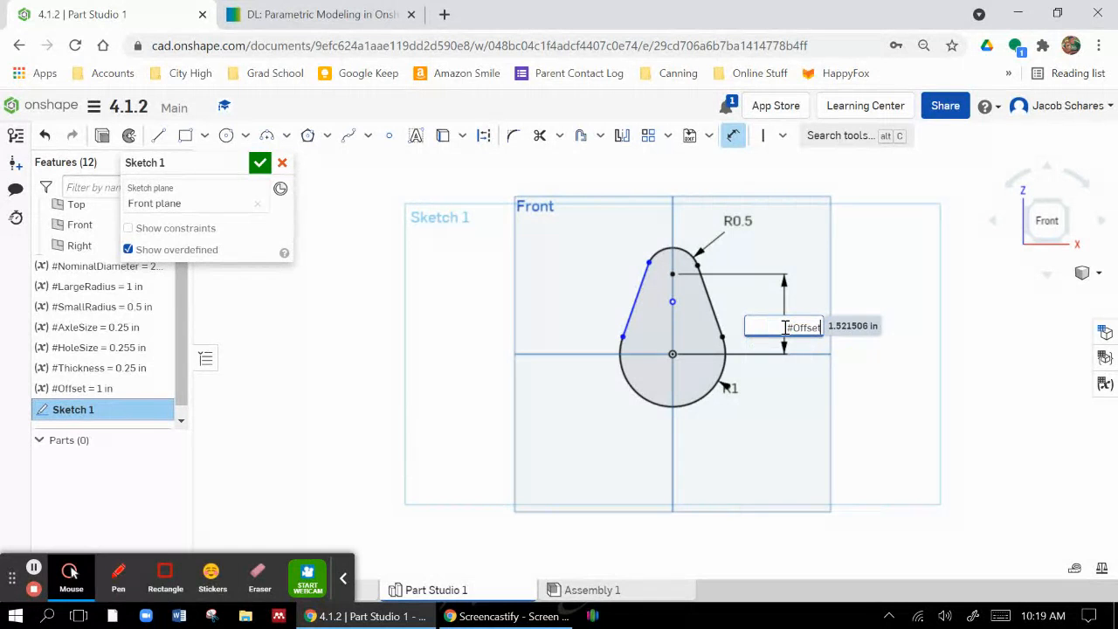
pyautogui.press('Return')
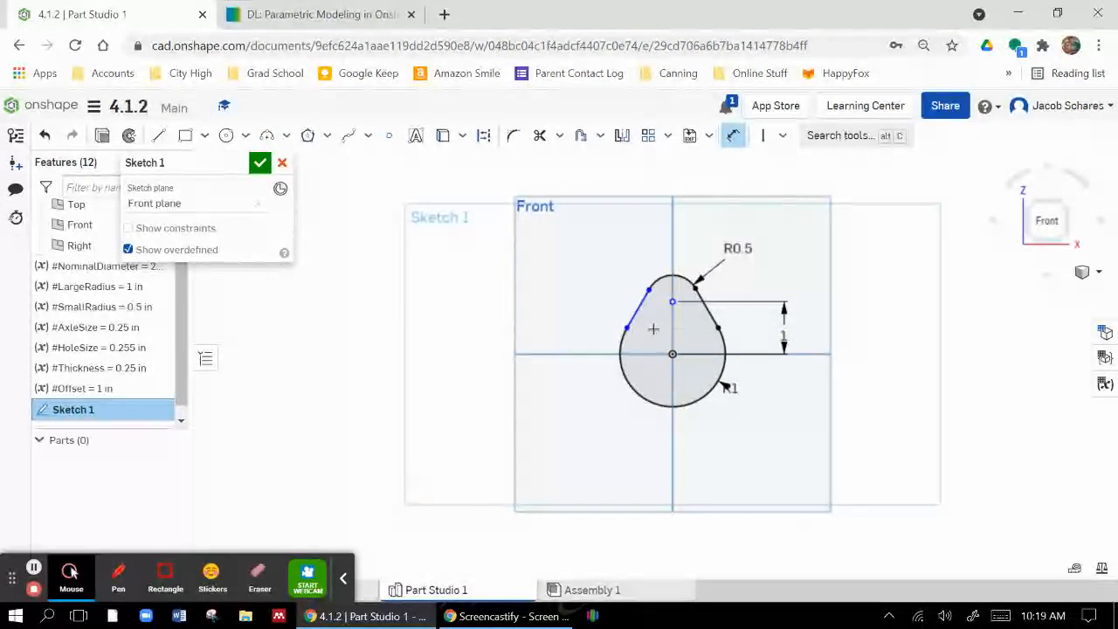
pyautogui.rightClick(428, 302)
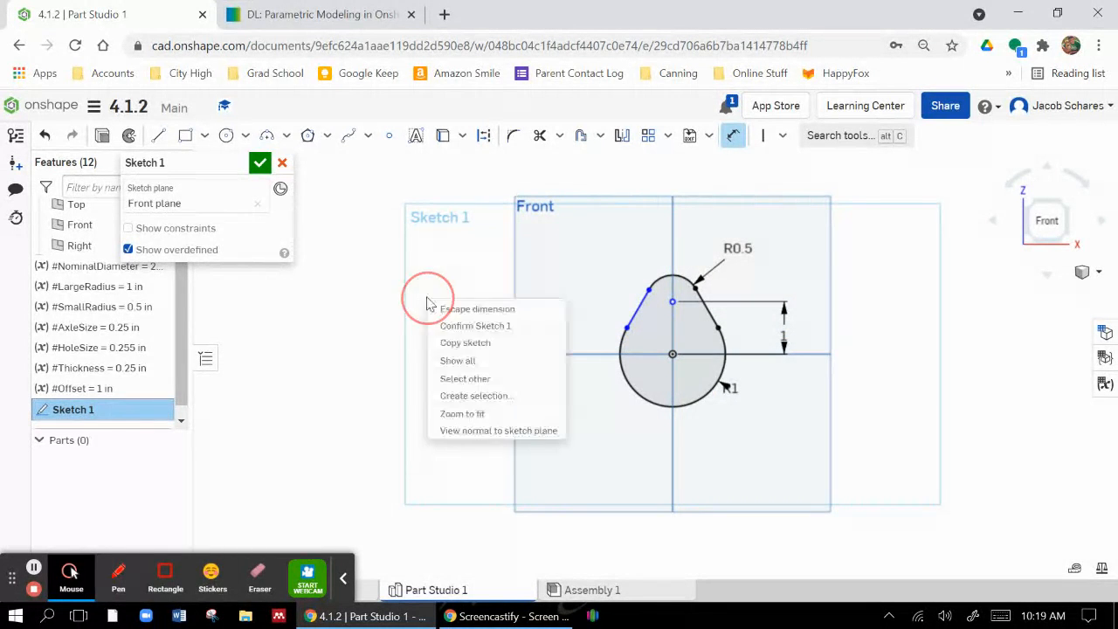
pyautogui.click(539, 310)
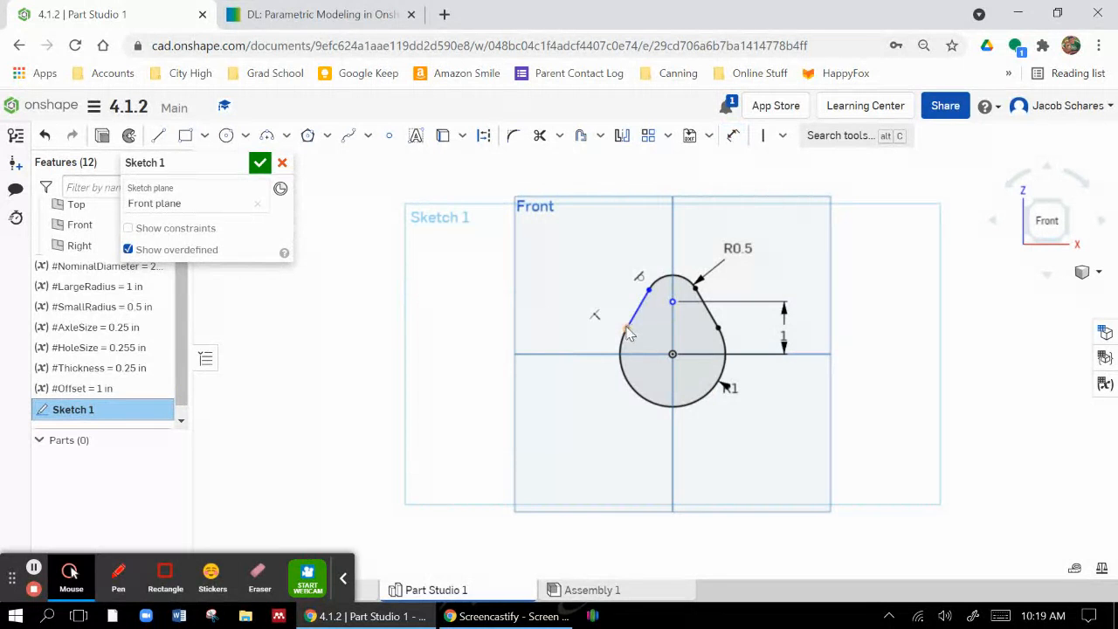
# Step: Apply a Tangent constraint between the small arc and the left side line to fully define the outline
pyautogui.click(606, 345)
pyautogui.moveTo(649, 299)
pyautogui.mouseDown()
pyautogui.moveTo(673, 274)
pyautogui.moveTo(654, 283)
pyautogui.mouseUp()
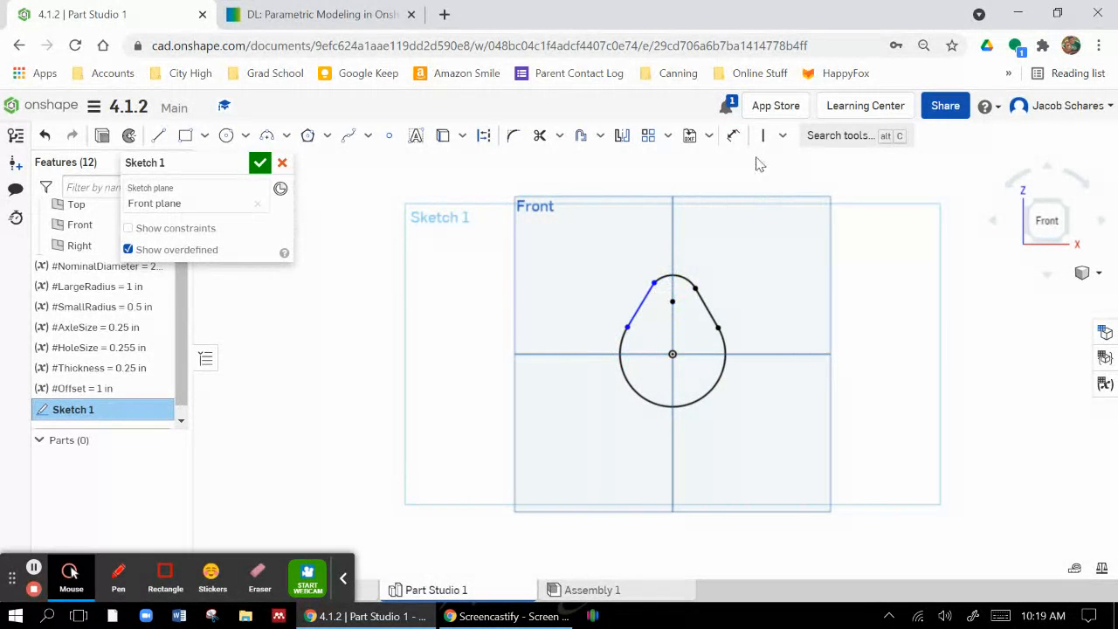
pyautogui.click(782, 137)
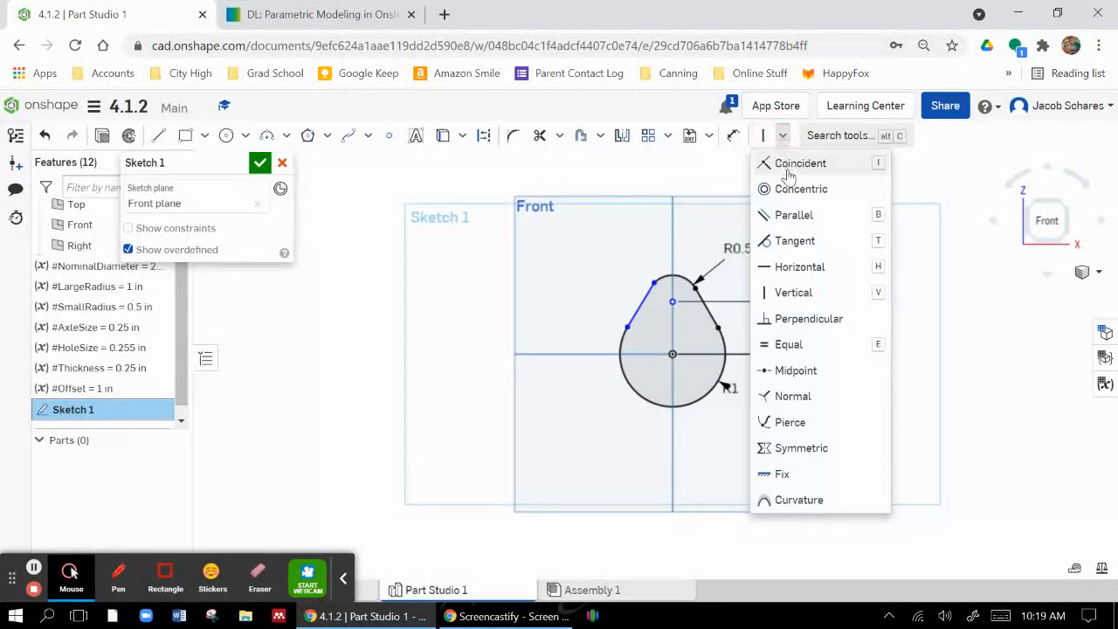
pyautogui.click(791, 240)
pyautogui.click(662, 278)
pyautogui.click(646, 295)
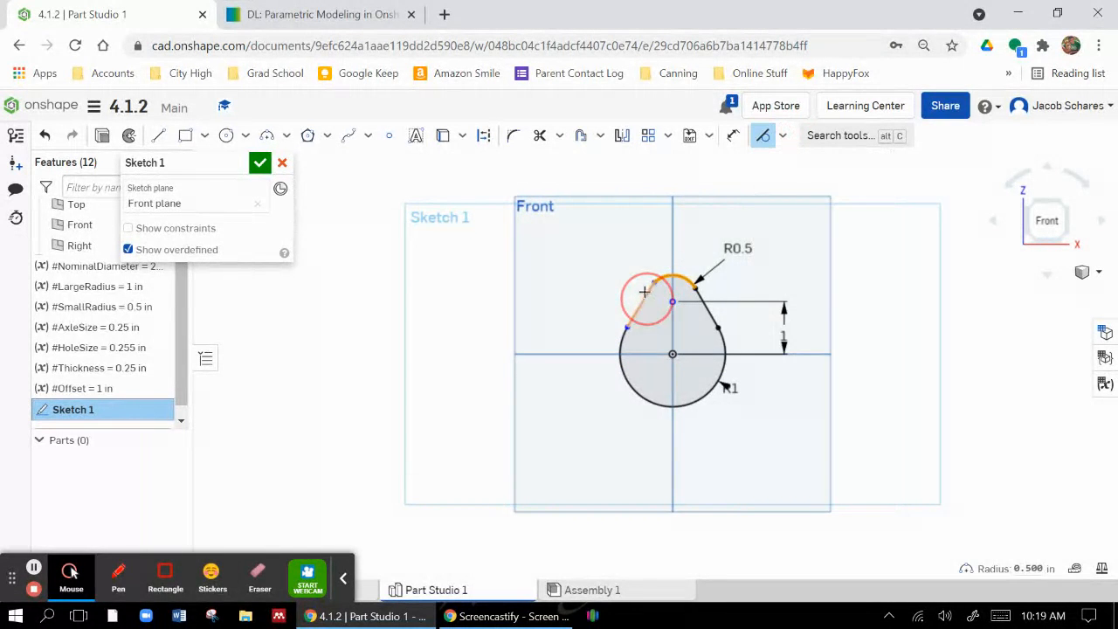
pyautogui.rightClick(758, 267)
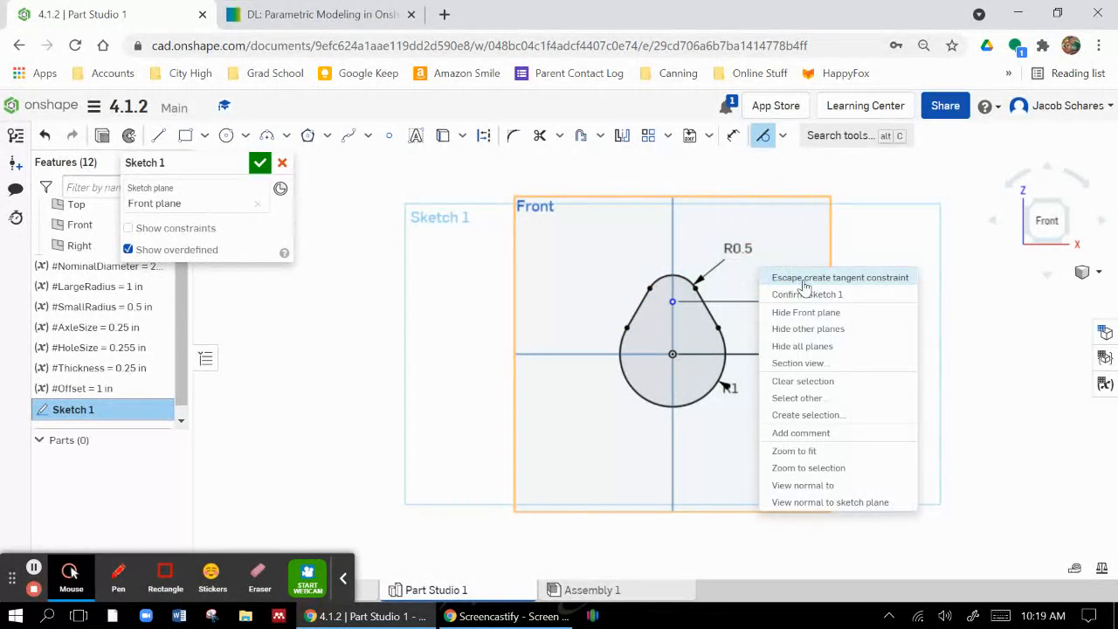
pyautogui.click(803, 276)
pyautogui.moveTo(672, 303)
pyautogui.mouseDown()
pyautogui.moveTo(714, 310)
pyautogui.moveTo(693, 337)
pyautogui.mouseUp()
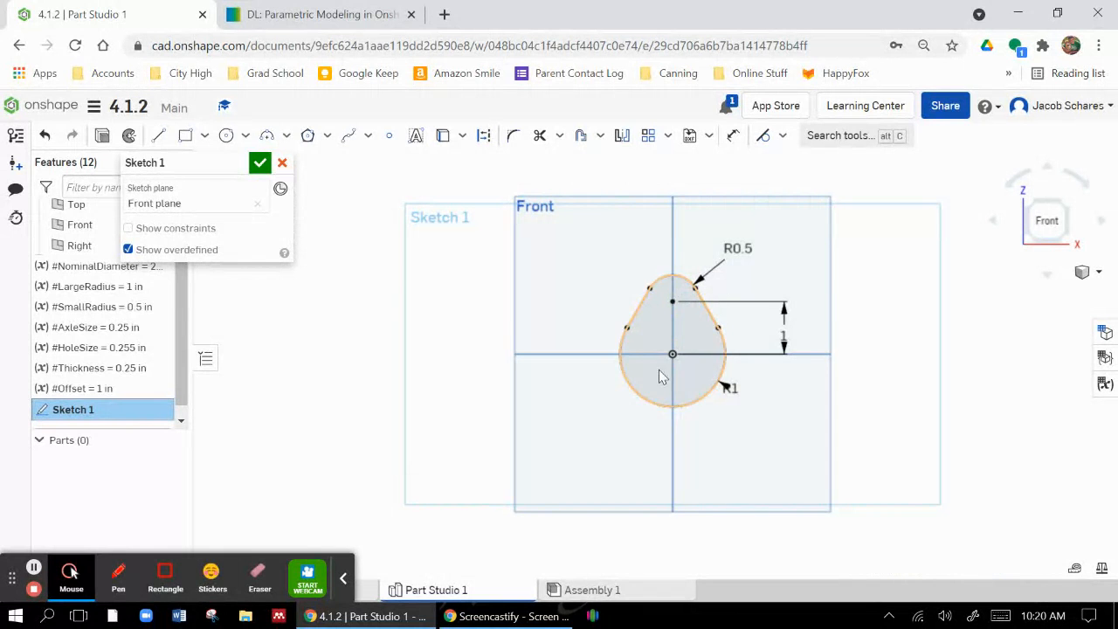
# Step: Draw a center point rectangle about 0.496 by 0.459 in, centered on the origin
pyautogui.scroll(1, 659, 371)
pyautogui.scroll(4, 703, 387)
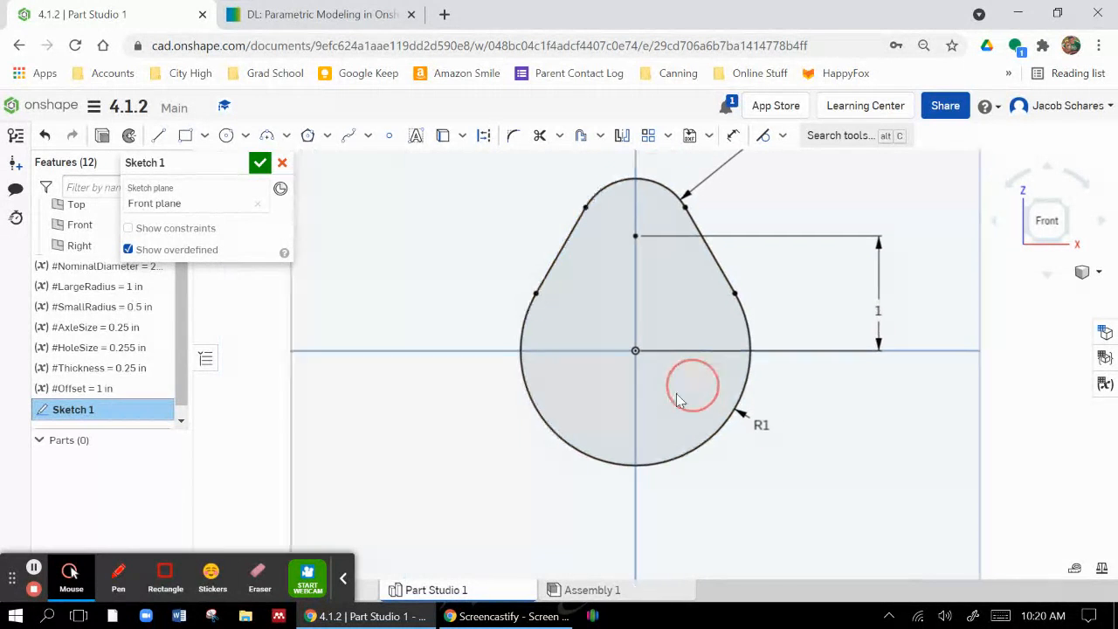
pyautogui.click(205, 139)
pyautogui.click(214, 191)
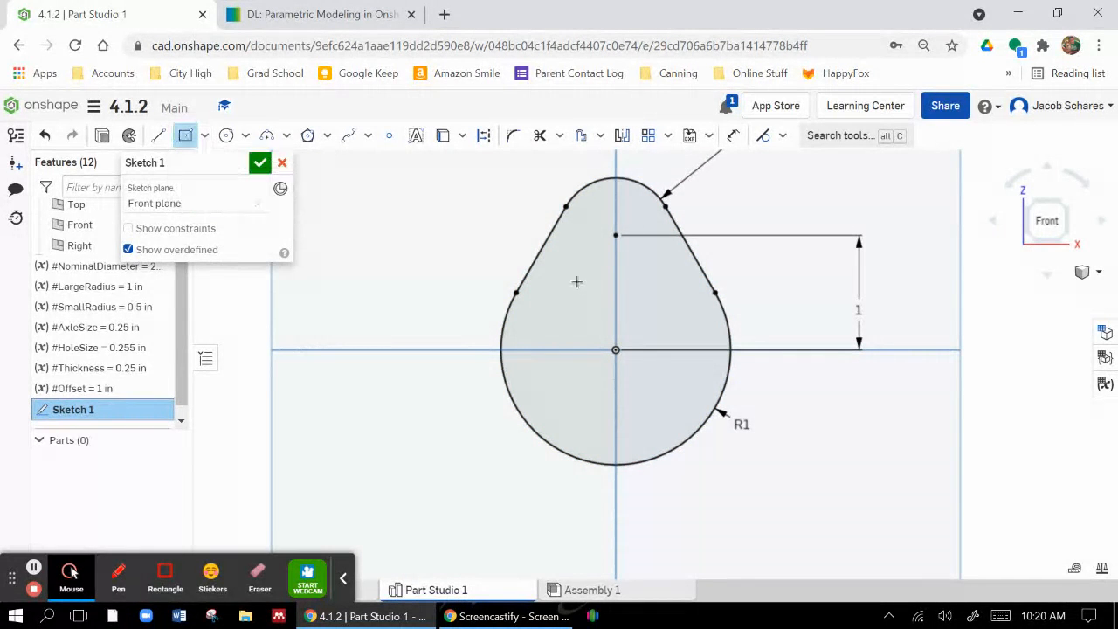
pyautogui.click(616, 350)
pyautogui.click(643, 322)
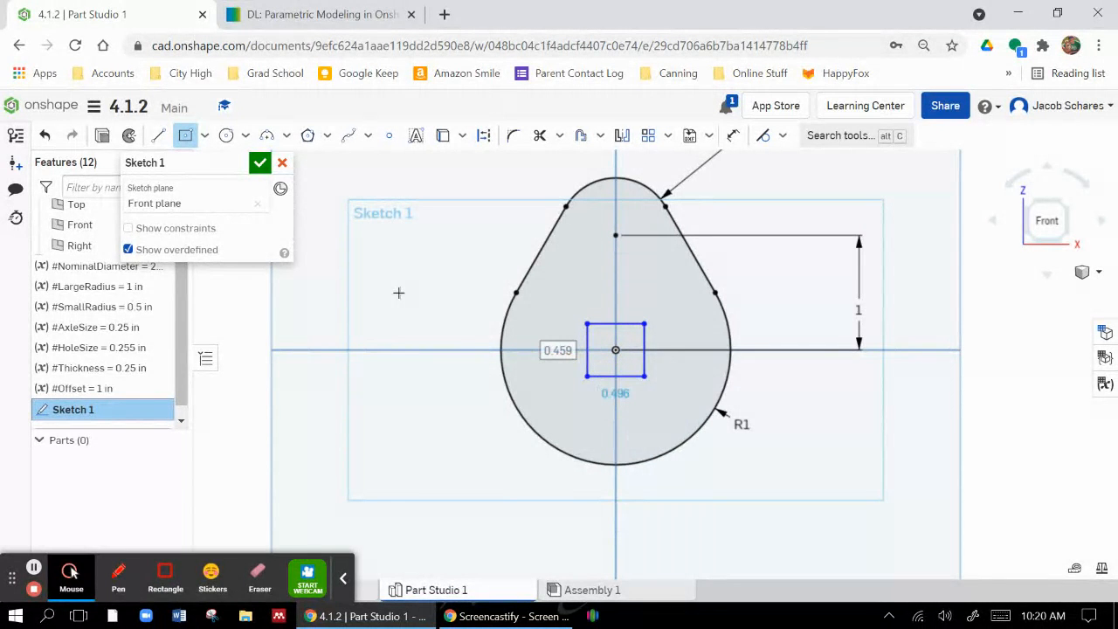
pyautogui.press('Tab')
pyautogui.rightClick(434, 286)
pyautogui.click(465, 297)
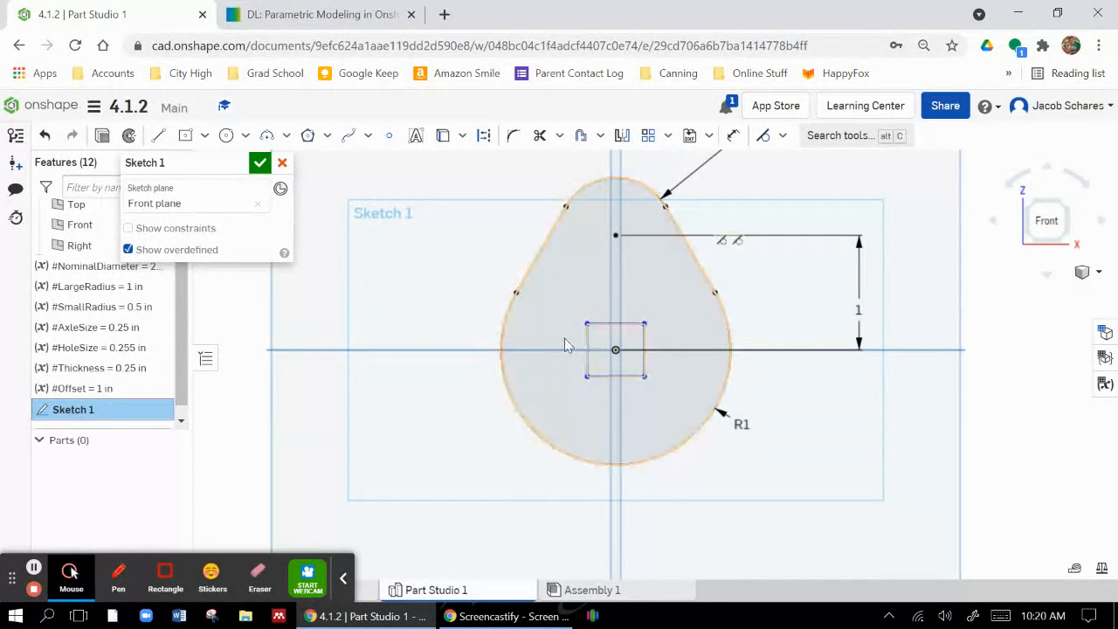
pyautogui.click(733, 135)
pyautogui.click(648, 337)
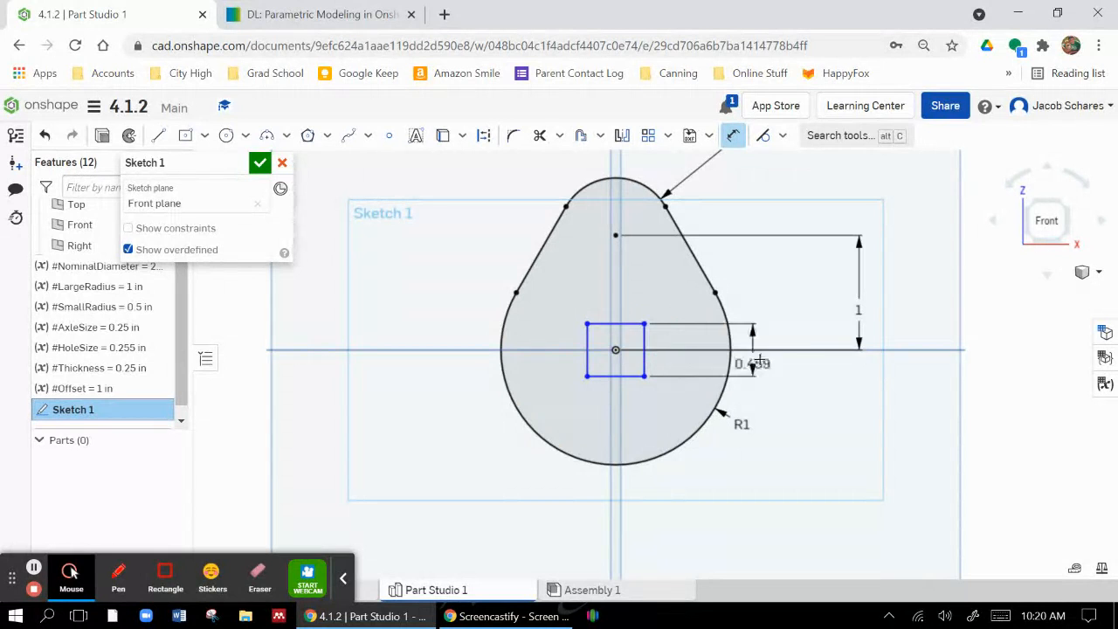
pyautogui.click(794, 353)
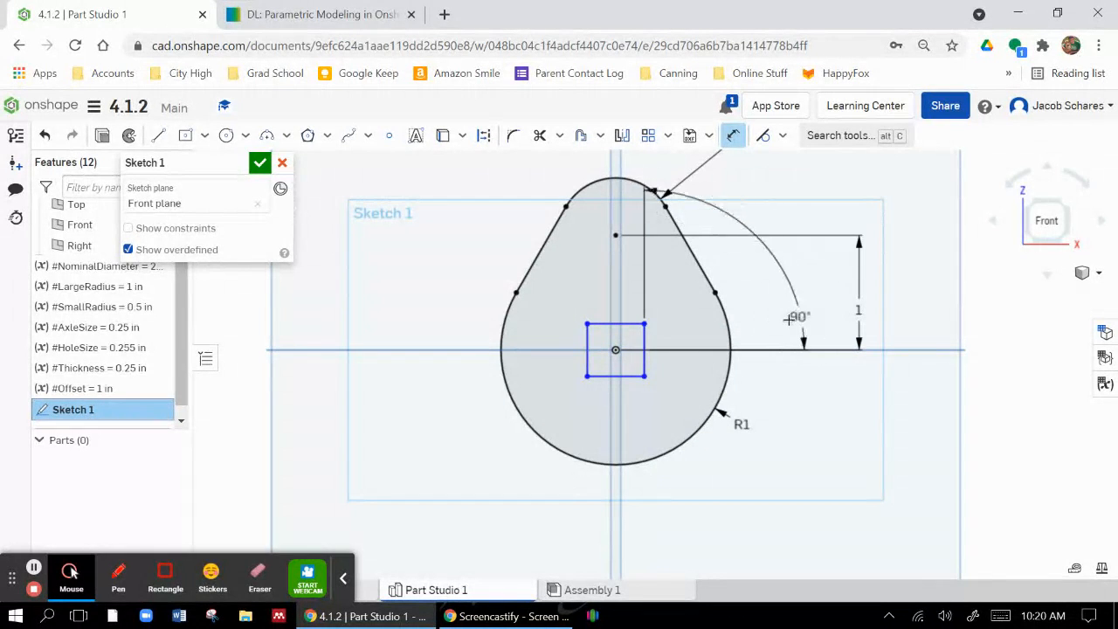
pyautogui.rightClick(781, 325)
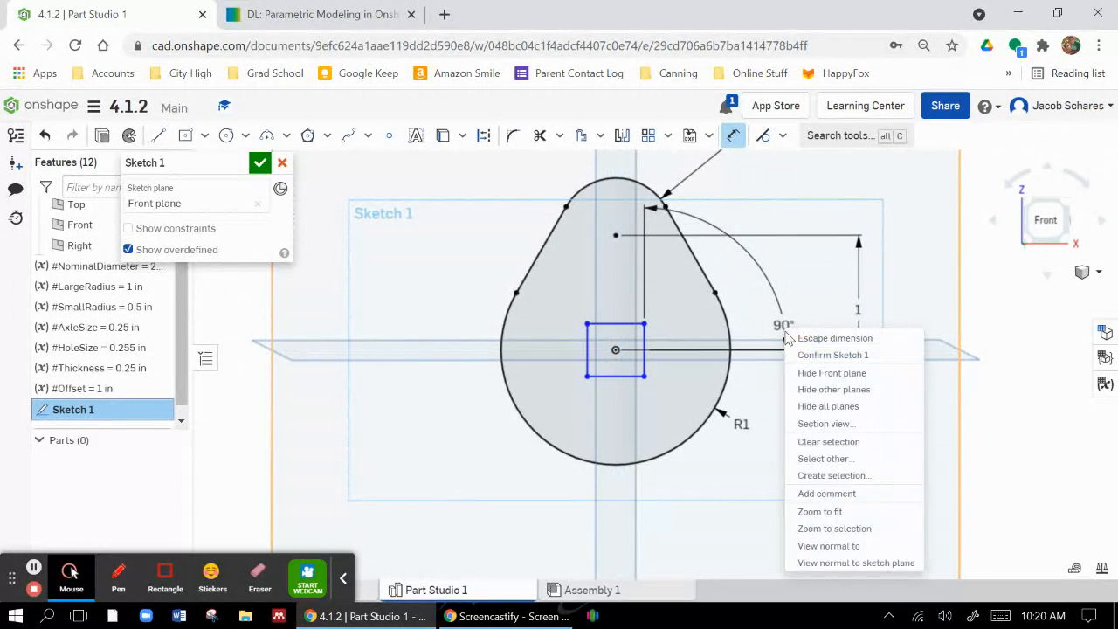
pyautogui.click(865, 339)
pyautogui.click(1039, 229)
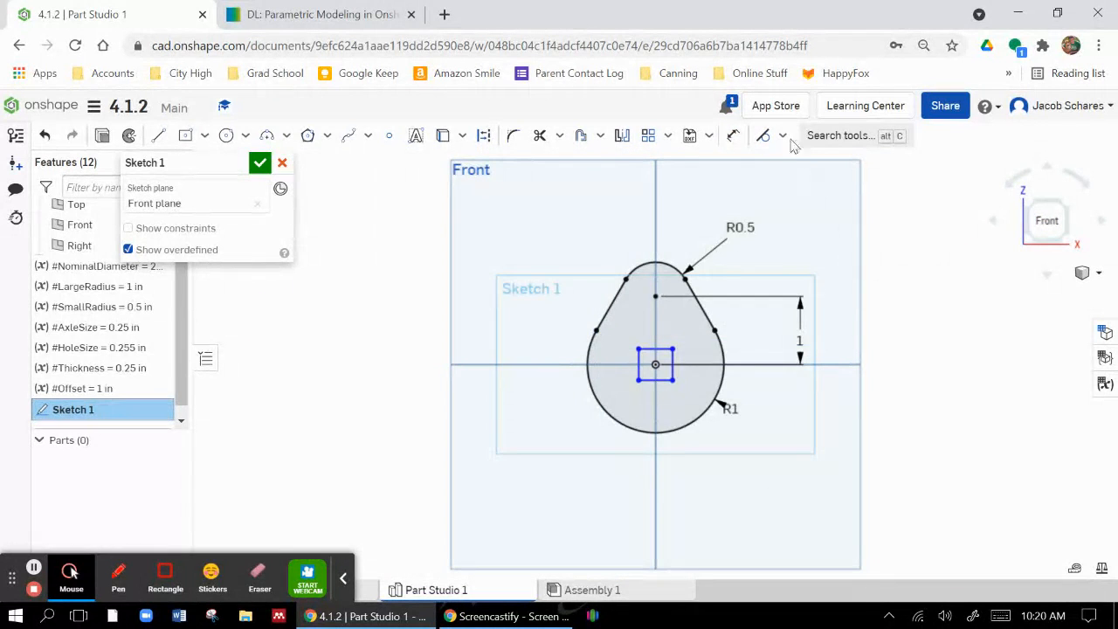
# Step: Dimension the width of the rectangle at the origin with the variable #HoleSize
pyautogui.click(732, 135)
pyautogui.click(661, 350)
pyautogui.click(682, 222)
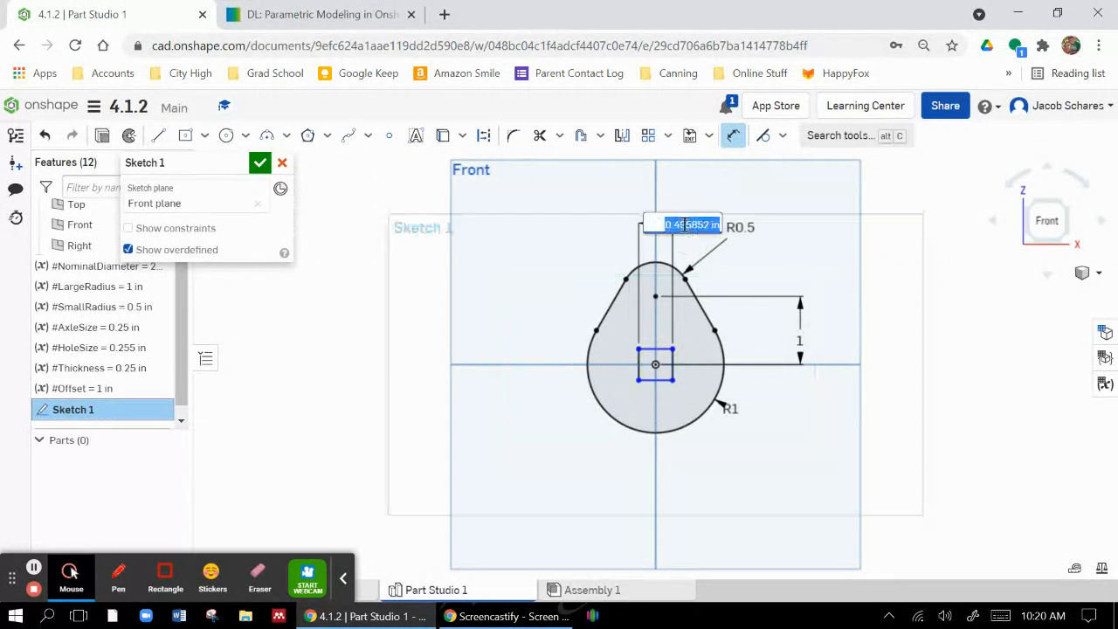
pyautogui.write('#')
pyautogui.press('Down')
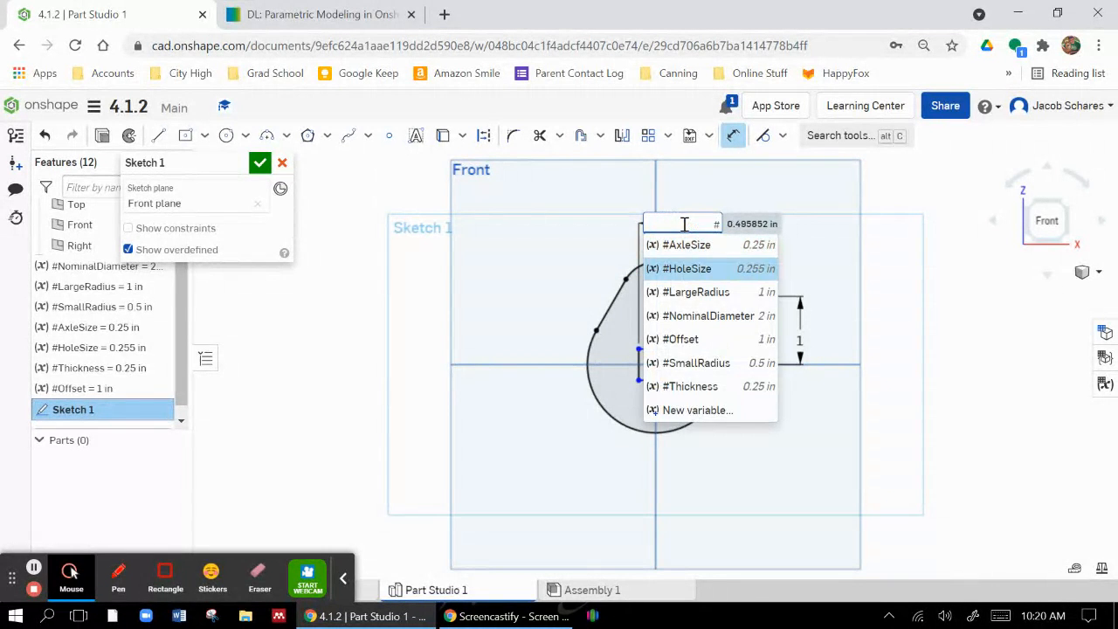
pyautogui.press('Return')
pyautogui.press('Return')
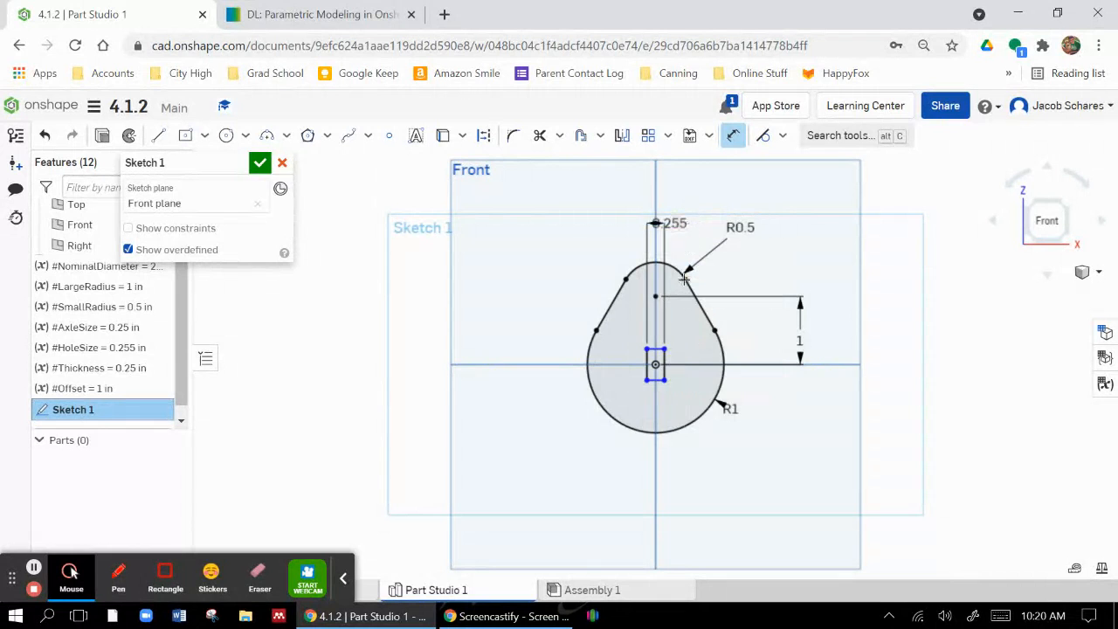
# Step: Dimension the height of the rectangle at the origin with the variable #HoleSize and finish the sketch
pyautogui.scroll(3, 649, 374)
pyautogui.click(647, 371)
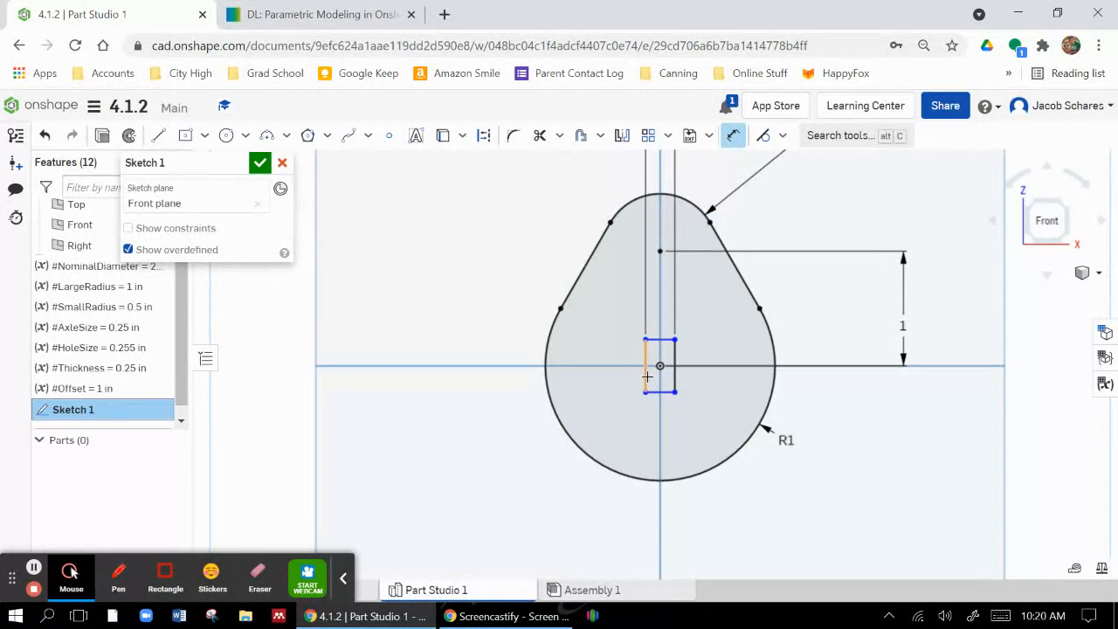
pyautogui.click(492, 421)
pyautogui.write('#')
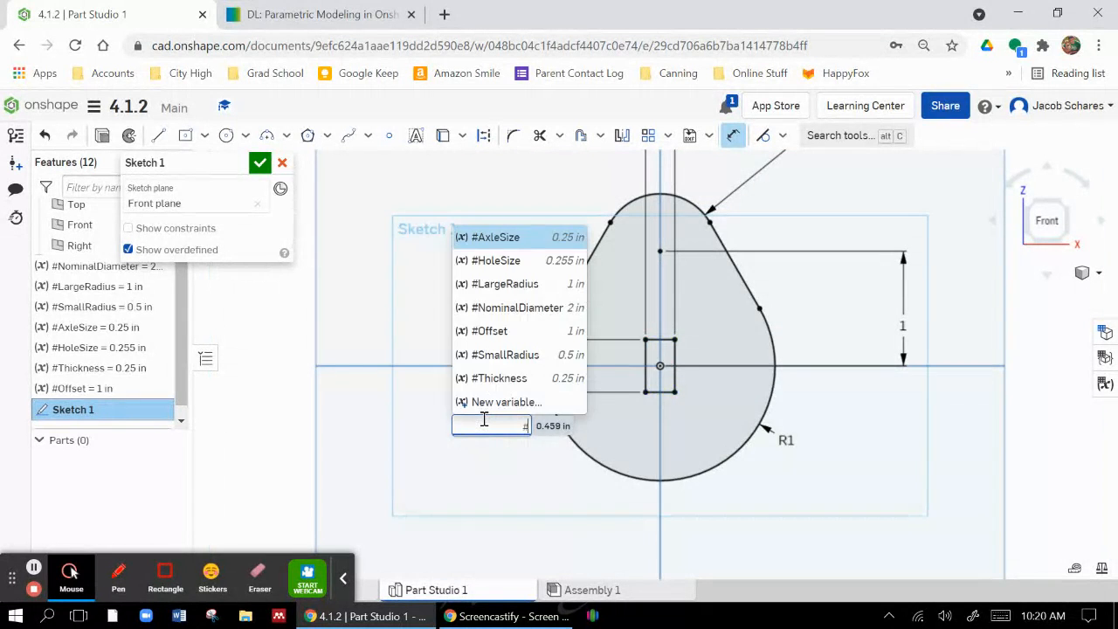
pyautogui.press('Down')
pyautogui.press('Down')
pyautogui.press('Up')
pyautogui.press('Return')
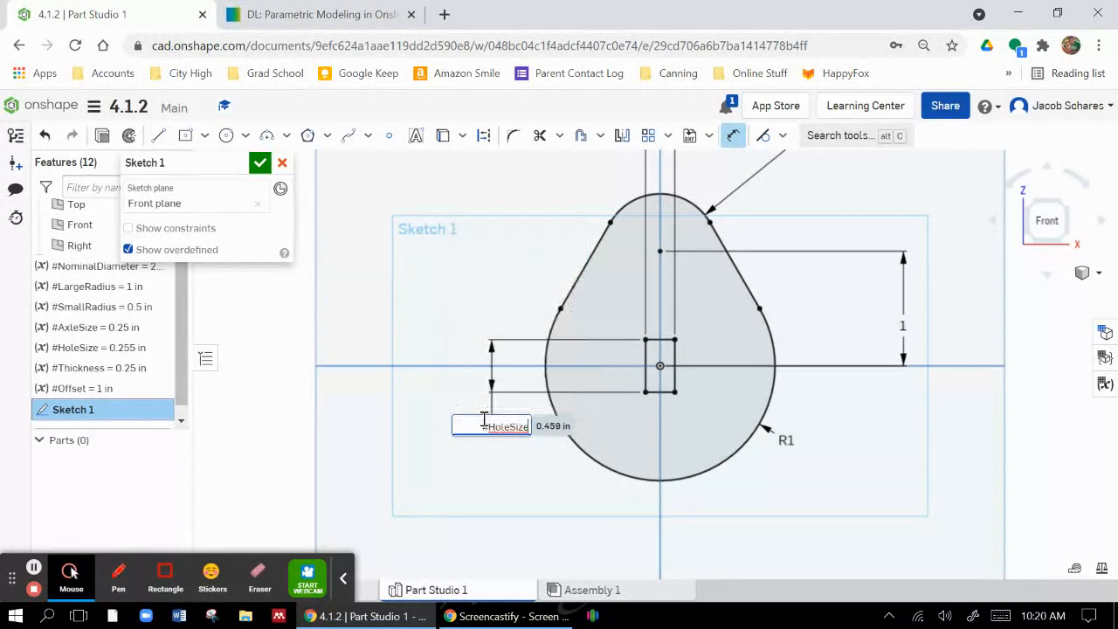
pyautogui.press('Return')
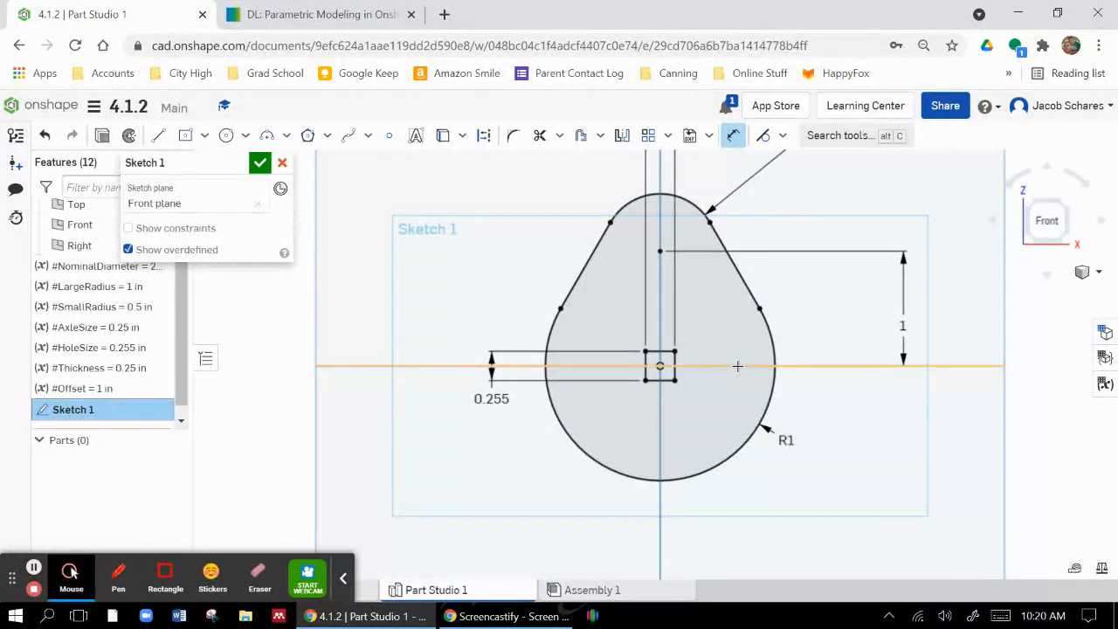
pyautogui.scroll(-3, 737, 367)
pyautogui.click(260, 164)
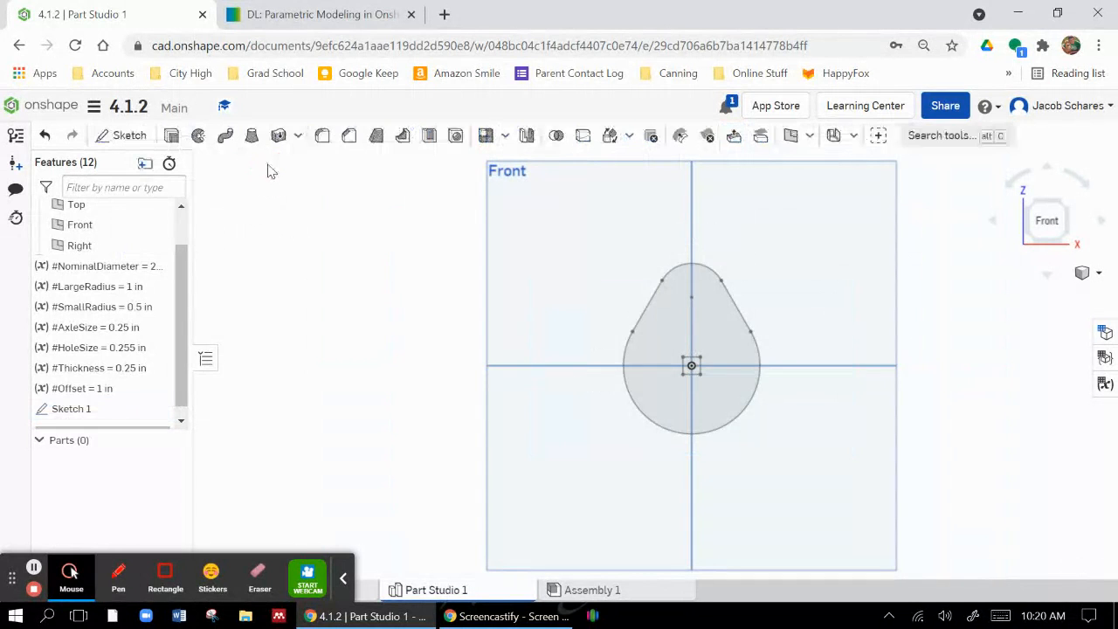
pyautogui.click(122, 136)
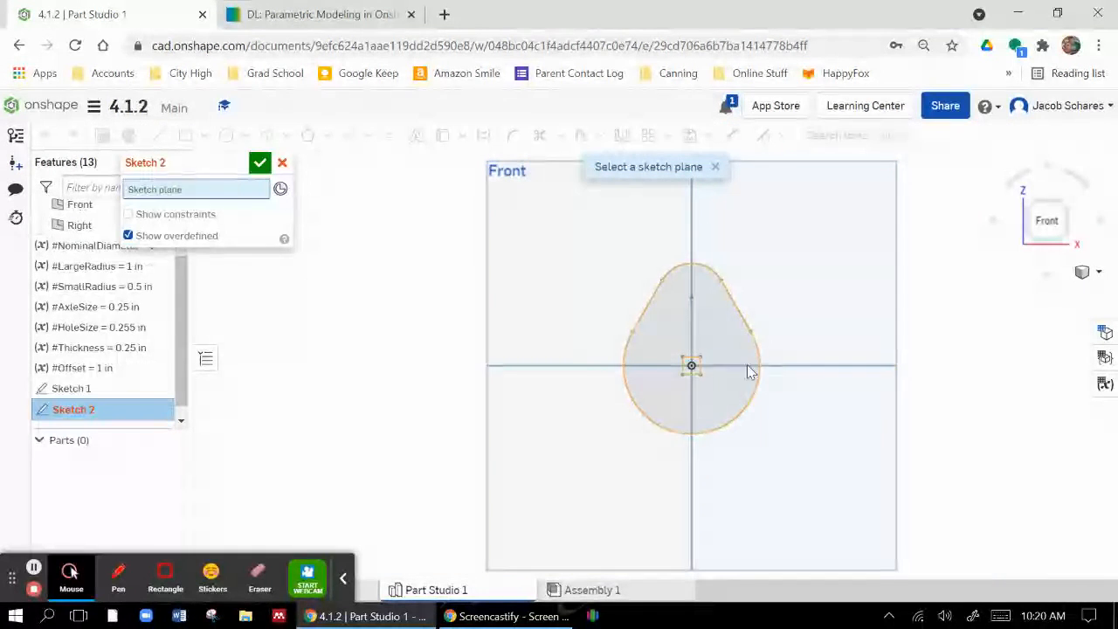
pyautogui.click(657, 325)
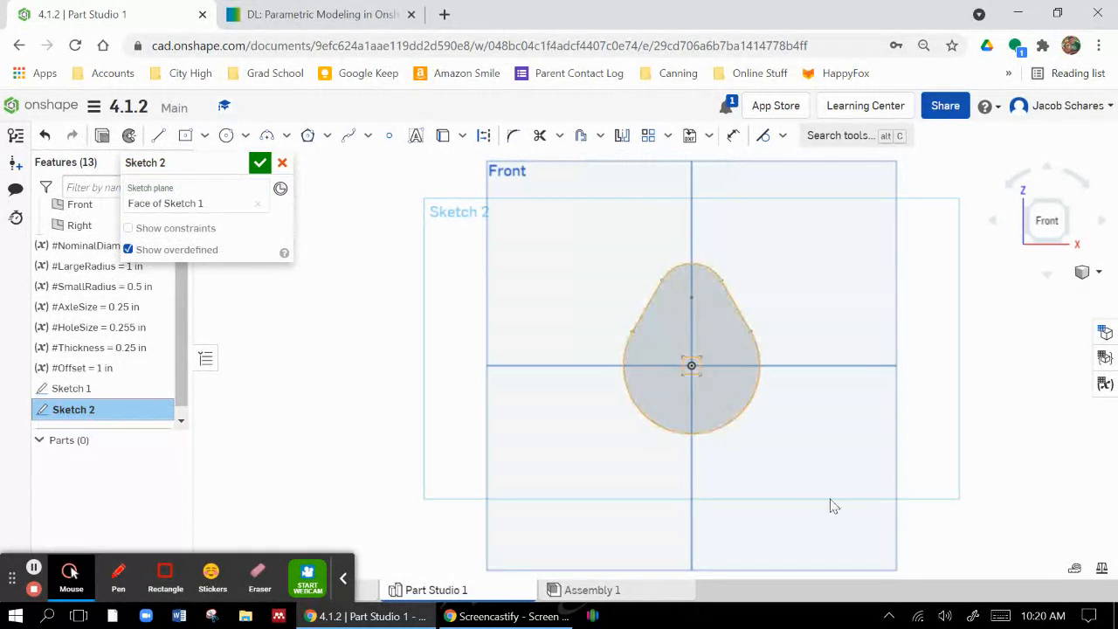
pyautogui.click(282, 163)
# Step: Extrude the pear-shaped region around the square hole as a new solid, with a blind depth of #Thickness
pyautogui.click(171, 136)
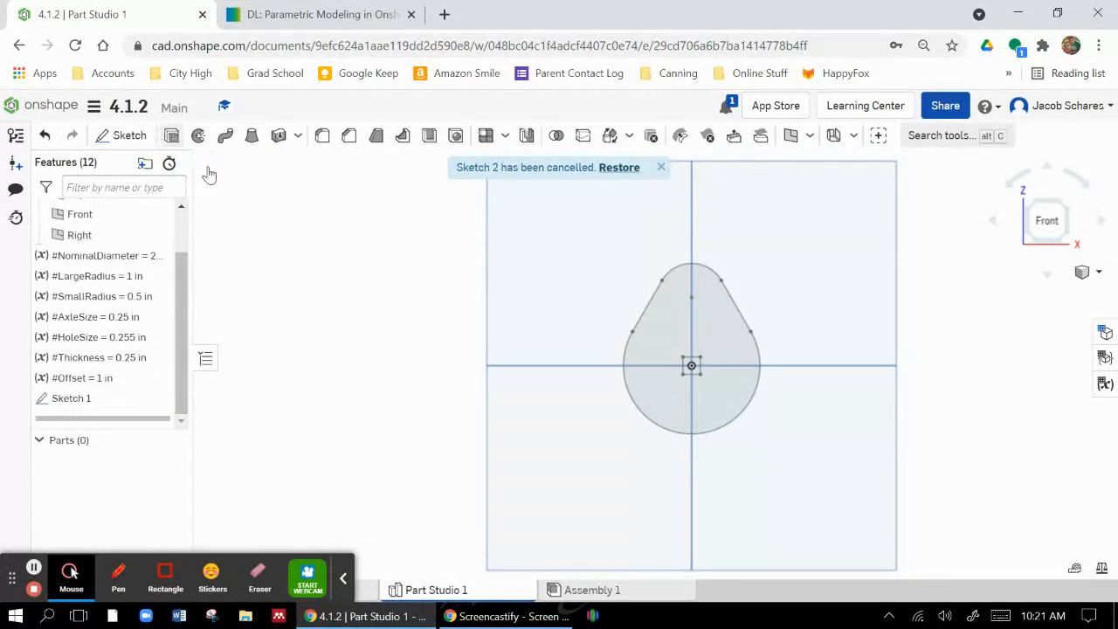
pyautogui.click(661, 317)
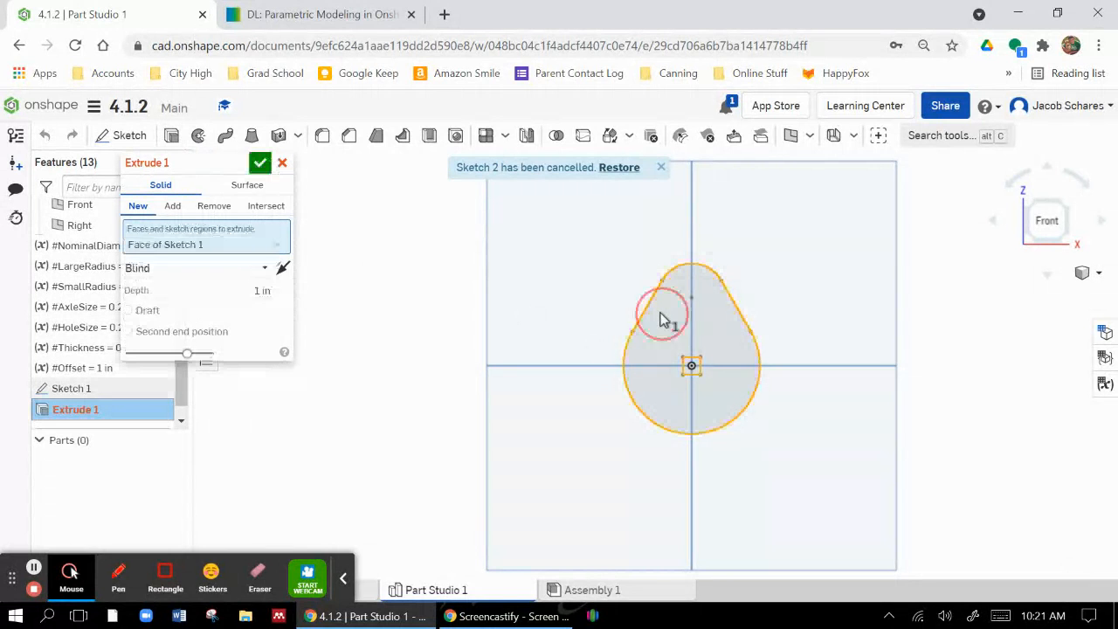
pyautogui.moveTo(898, 337); pyautogui.dragTo(856, 340, button='right')
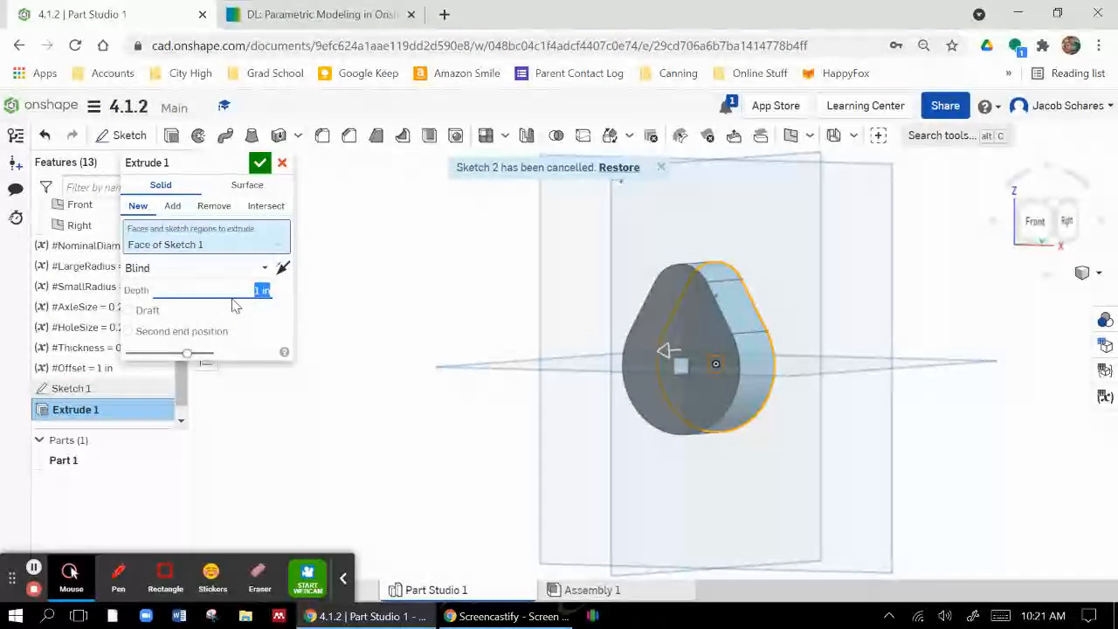
pyautogui.write('#')
pyautogui.press('Down')
pyautogui.press('Down')
pyautogui.press('Down')
pyautogui.press('Down')
pyautogui.press('Down')
pyautogui.press('Down')
pyautogui.press('Down')
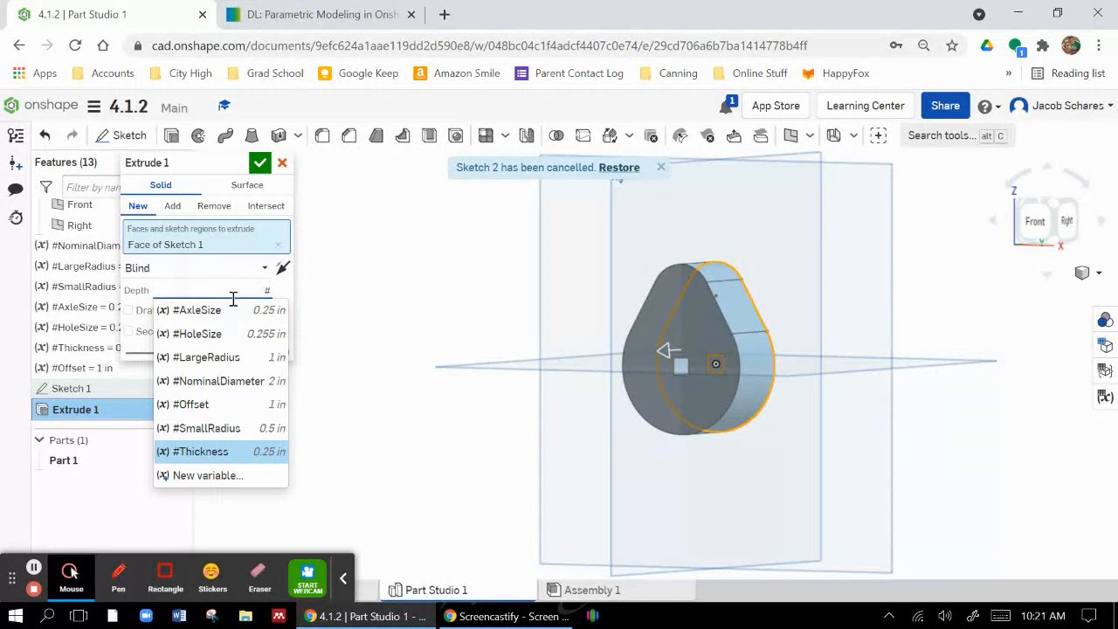
pyautogui.press('Return')
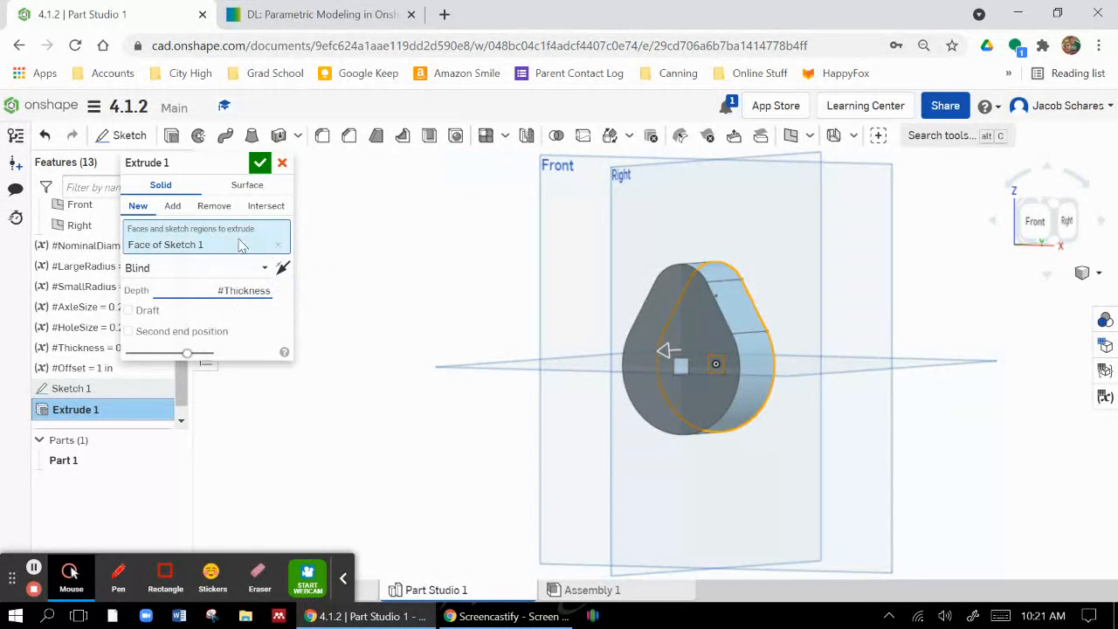
pyautogui.click(260, 162)
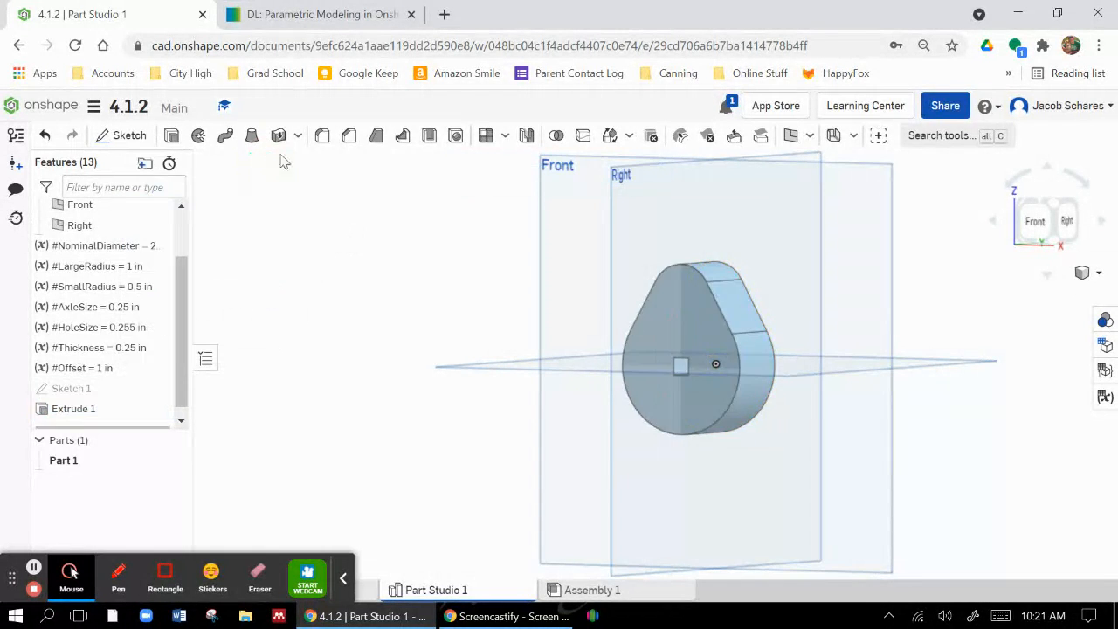
# Step: Show the Part Studio's variable table and set NominalDiameter to 3 in
pyautogui.moveTo(943, 440); pyautogui.dragTo(686, 441, button='right')
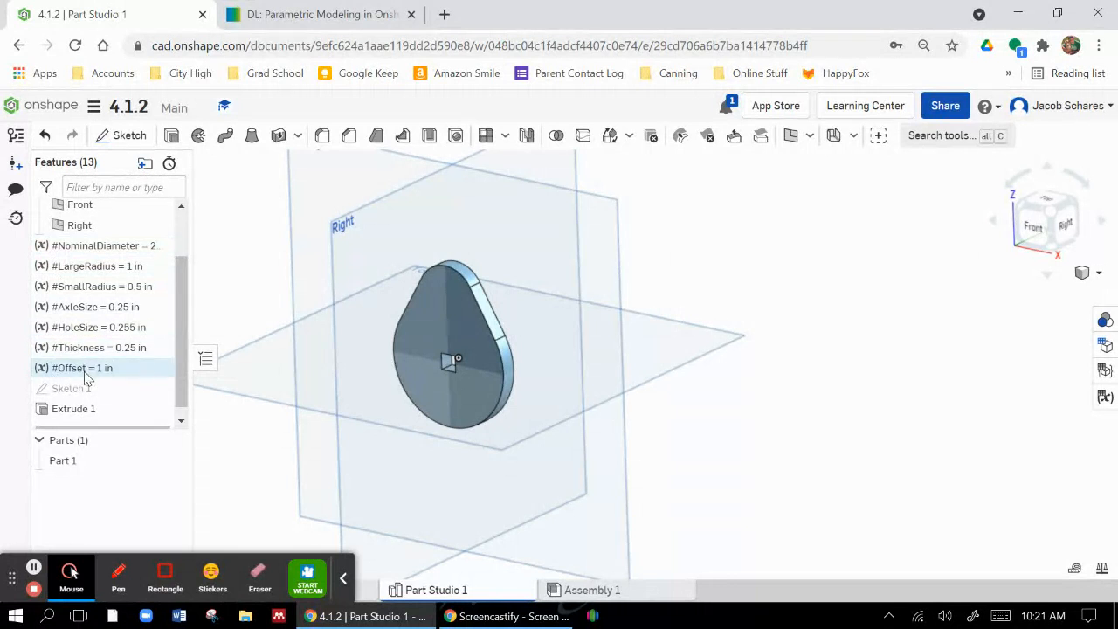
pyautogui.moveTo(899, 345); pyautogui.dragTo(882, 378, button='right')
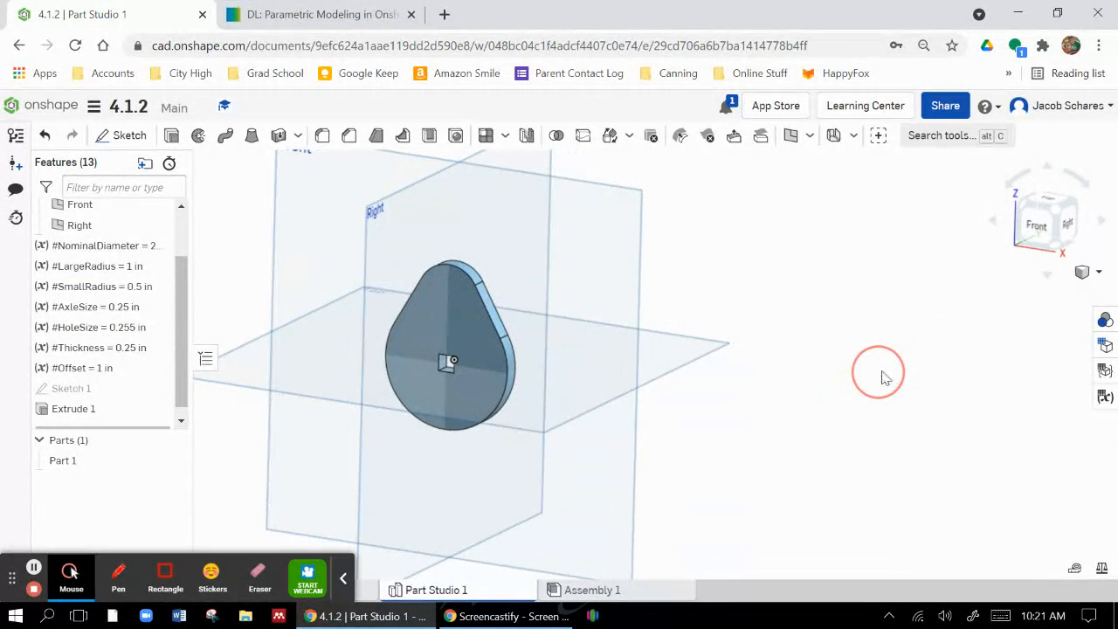
pyautogui.click(1104, 399)
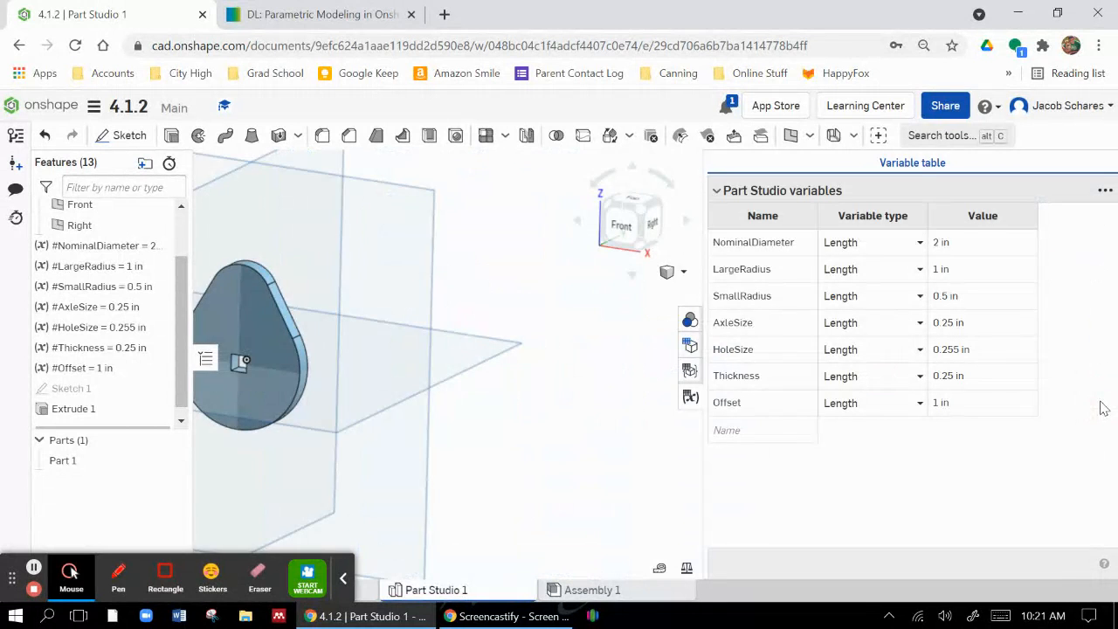
pyautogui.moveTo(523, 439); pyautogui.dragTo(655, 434, button='middle')
pyautogui.click(948, 242)
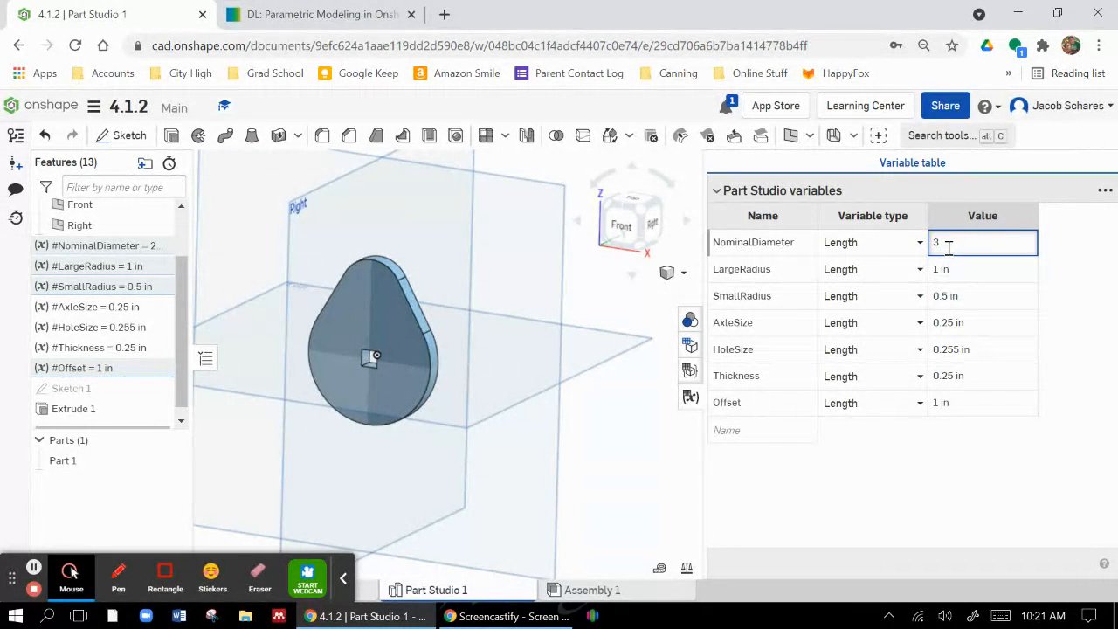
pyautogui.press('Return')
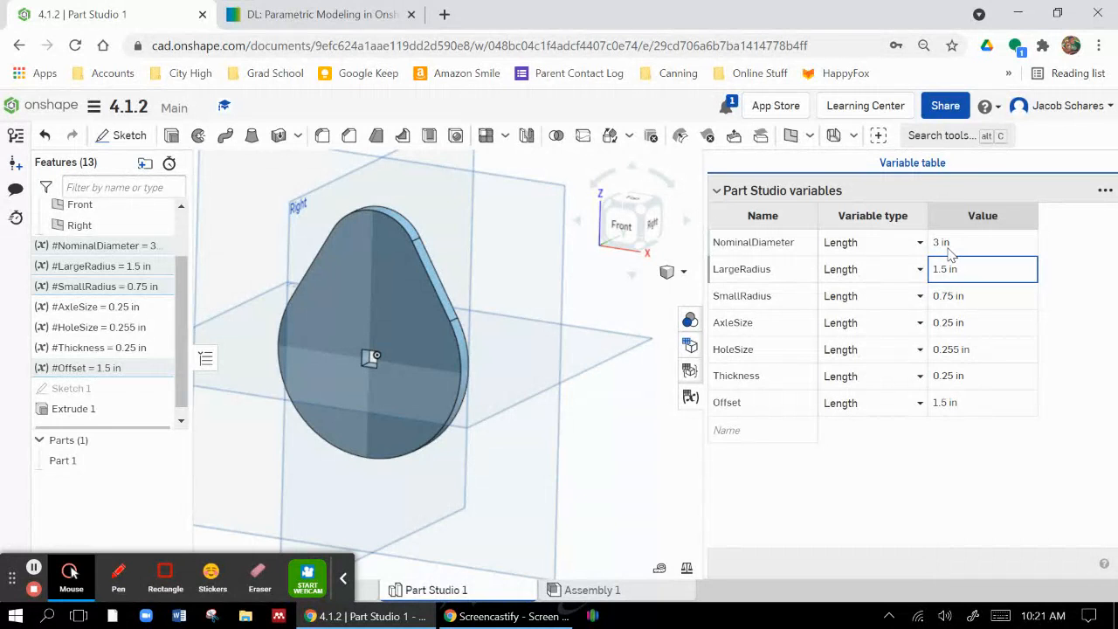
# Step: Set the NominalDiameter variable to 1.5 in to test a smaller cam
pyautogui.click(950, 249)
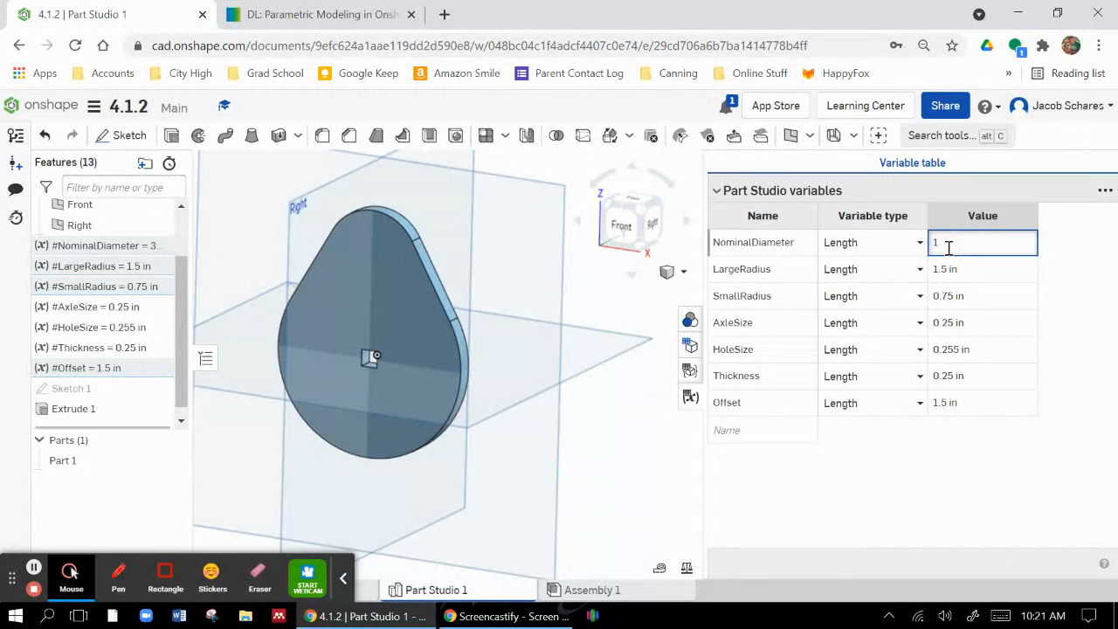
pyautogui.write('1.5')
pyautogui.press('Return')
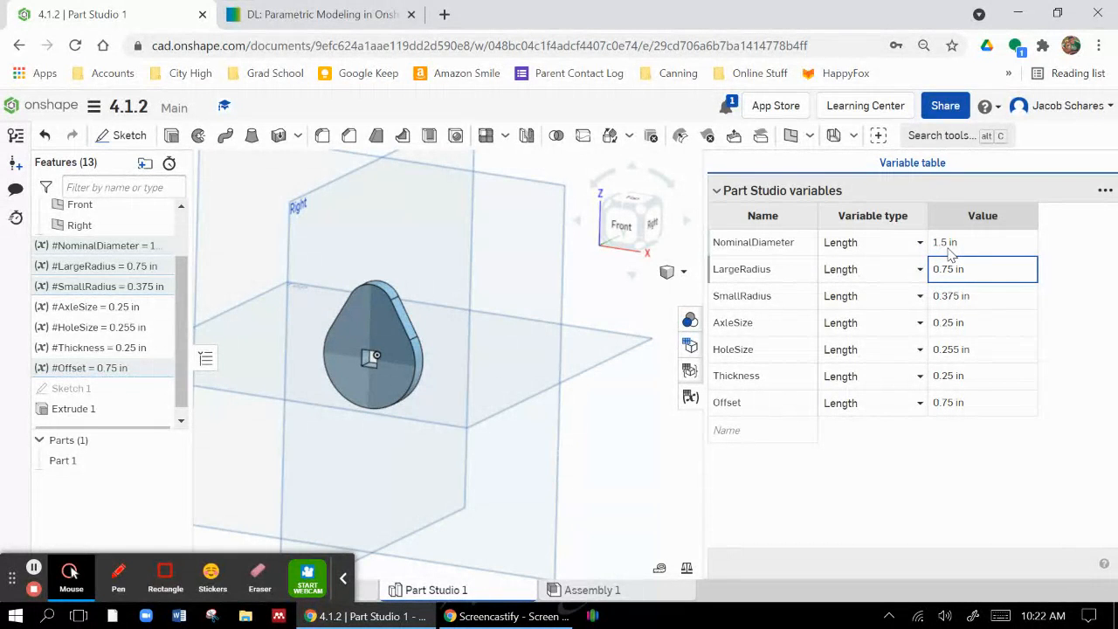
# Step: Set the NominalDiameter variable to 2 in and close the variable table
pyautogui.click(950, 246)
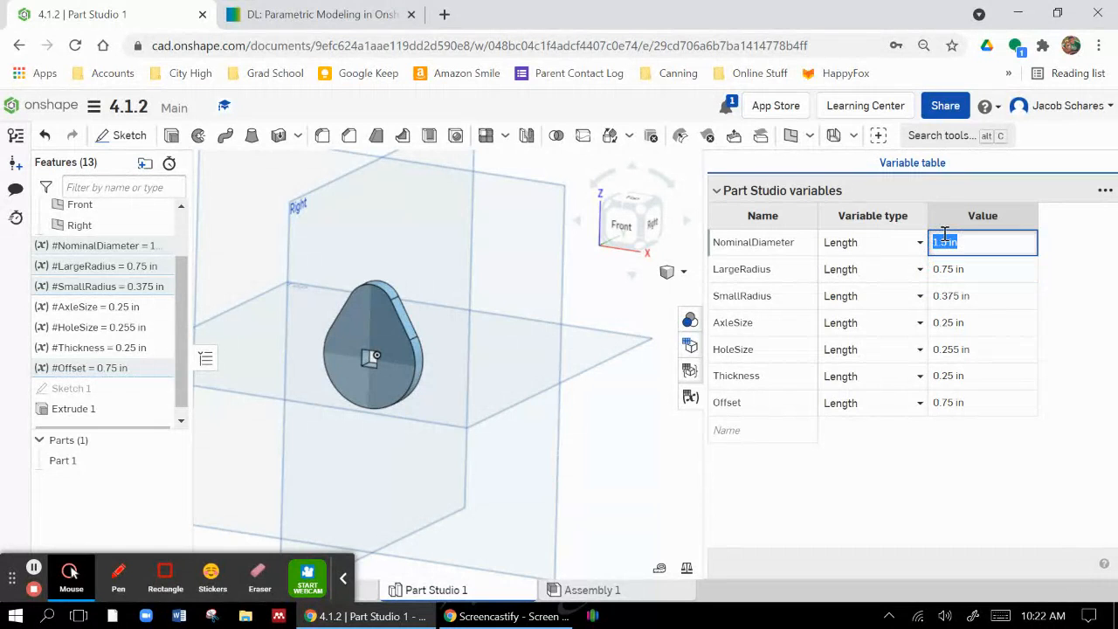
pyautogui.press('Return')
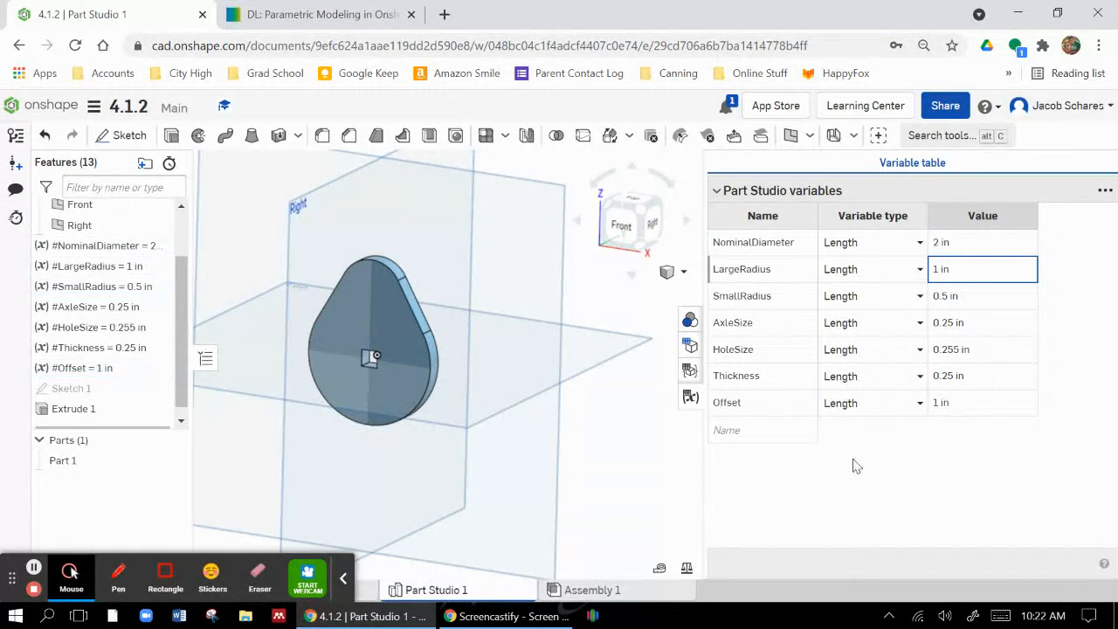
pyautogui.click(691, 397)
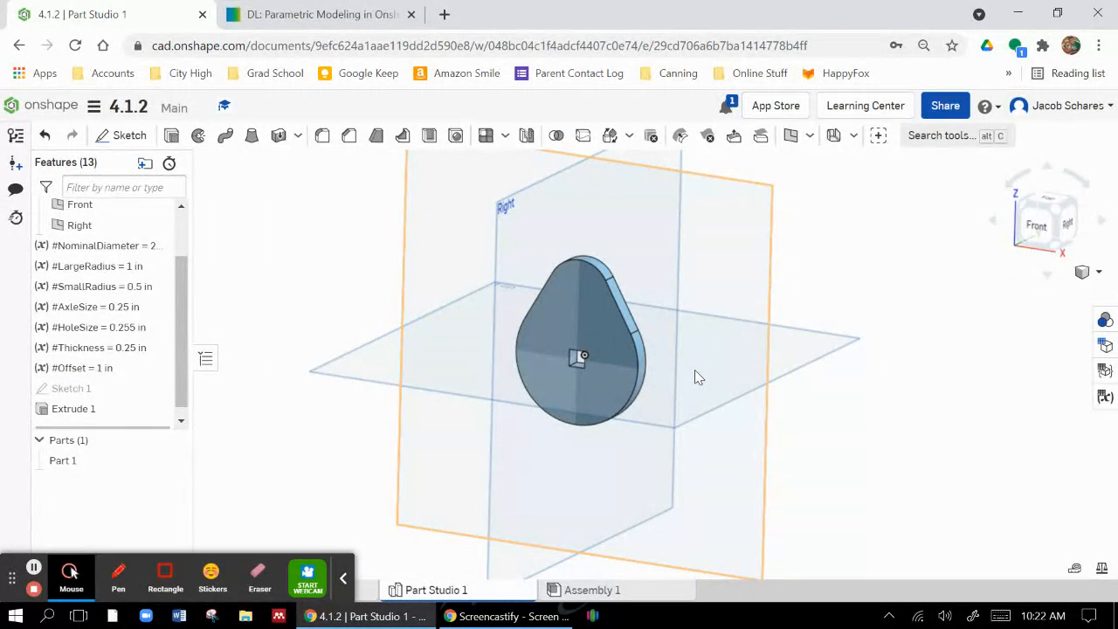
pyautogui.scroll(-3, 776, 393)
pyautogui.moveTo(834, 399)
pyautogui.mouseDown(button='middle')
pyautogui.moveTo(811, 422)
pyautogui.moveTo(820, 402)
pyautogui.mouseUp(button='middle')
pyautogui.scroll(2, 809, 422)
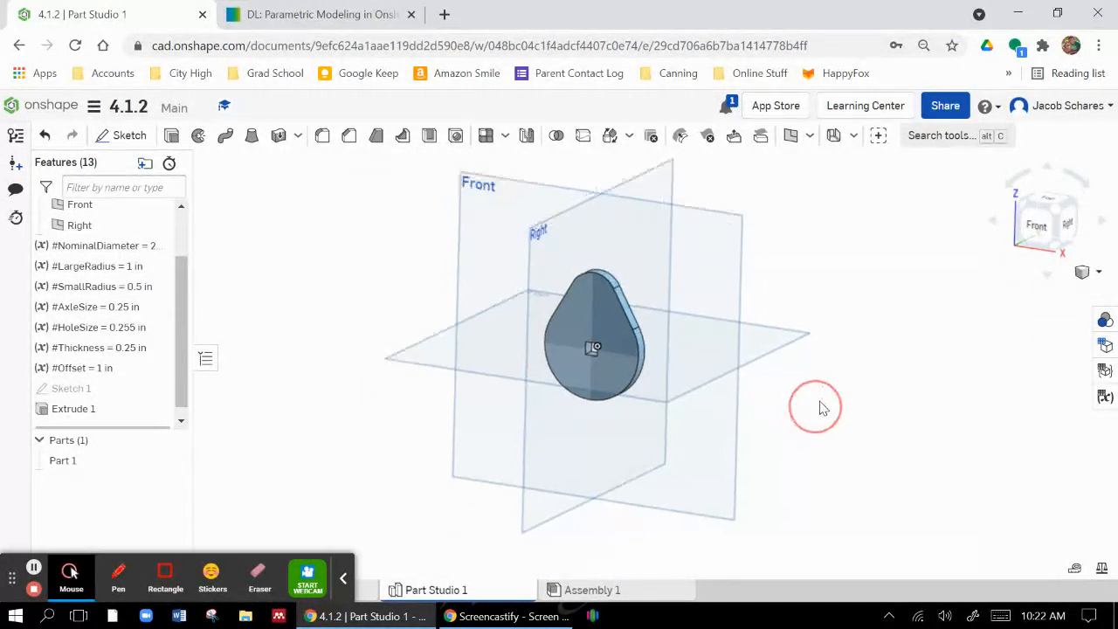
pyautogui.scroll(2, 786, 397)
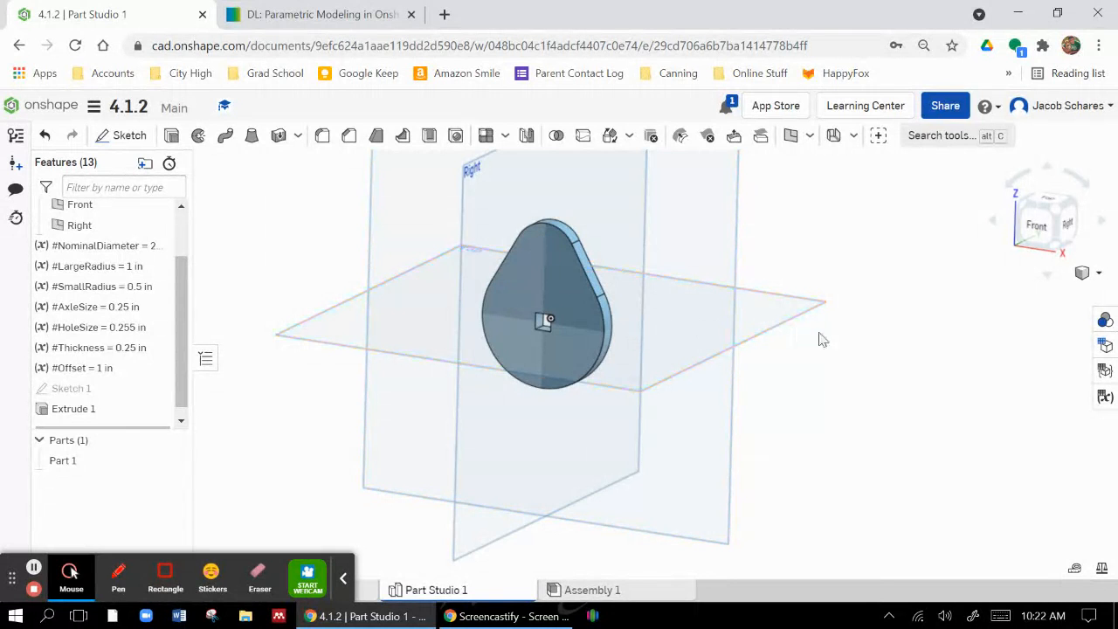
# Step: Configure the Part Studio with a List configuration input
pyautogui.click(1105, 346)
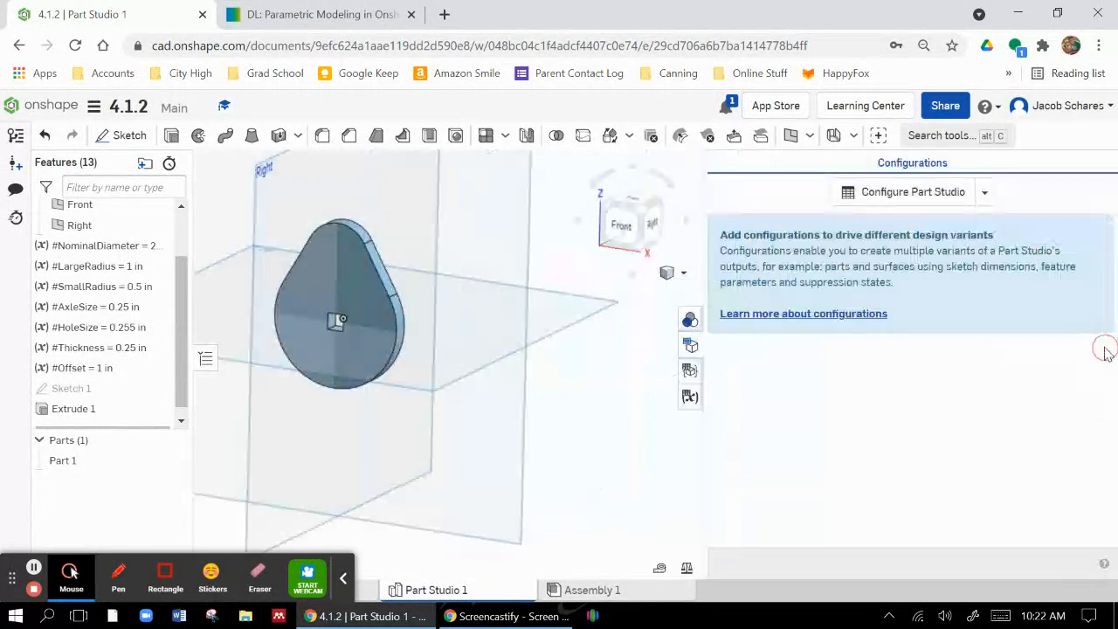
pyautogui.click(984, 193)
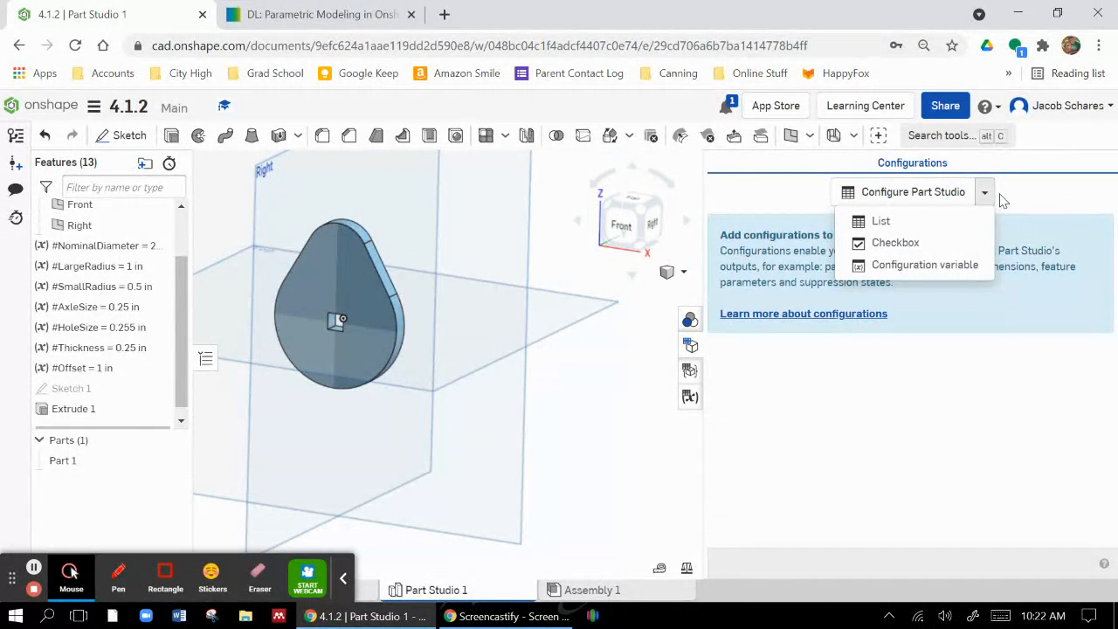
pyautogui.click(944, 223)
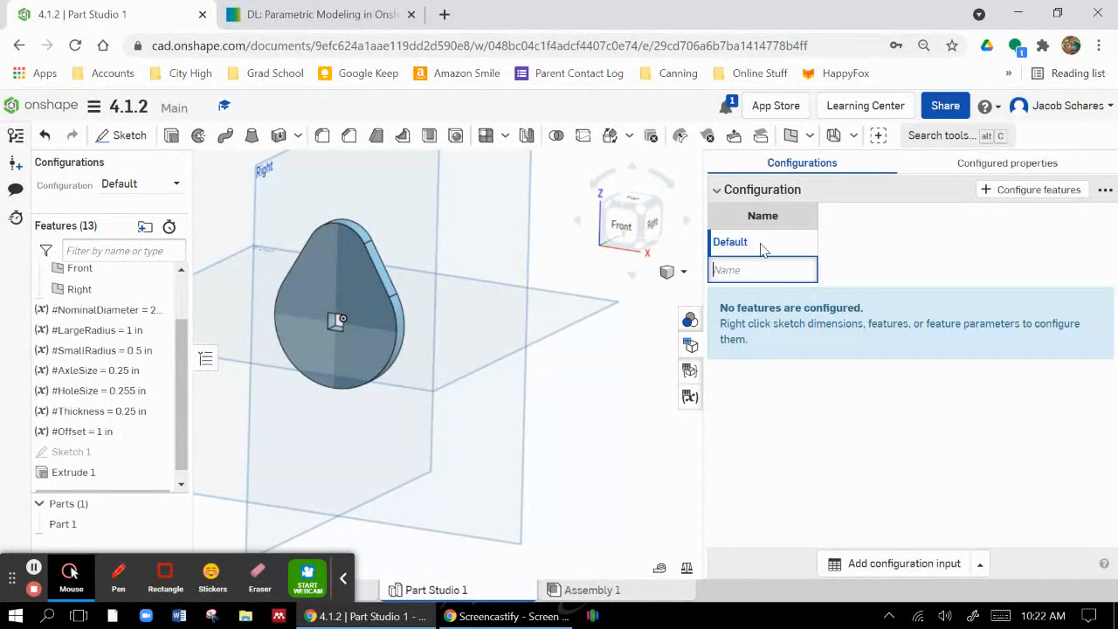
# Step: Add the values of the LargeRadius and SmallRadius variables as configured parameters in the Configuration table
pyautogui.click(1008, 189)
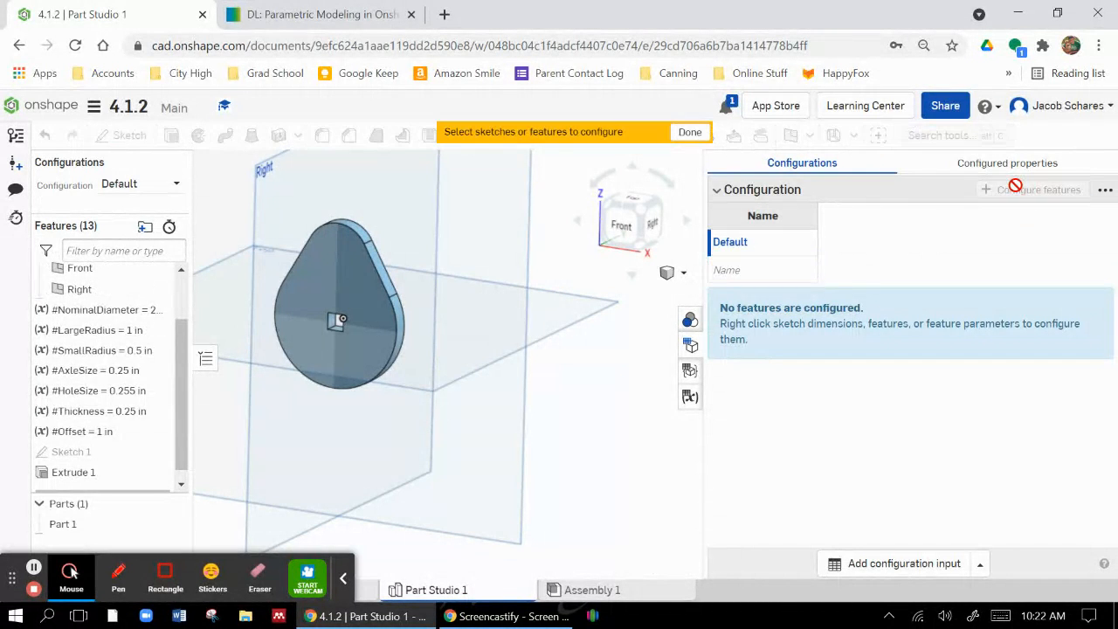
pyautogui.click(98, 332)
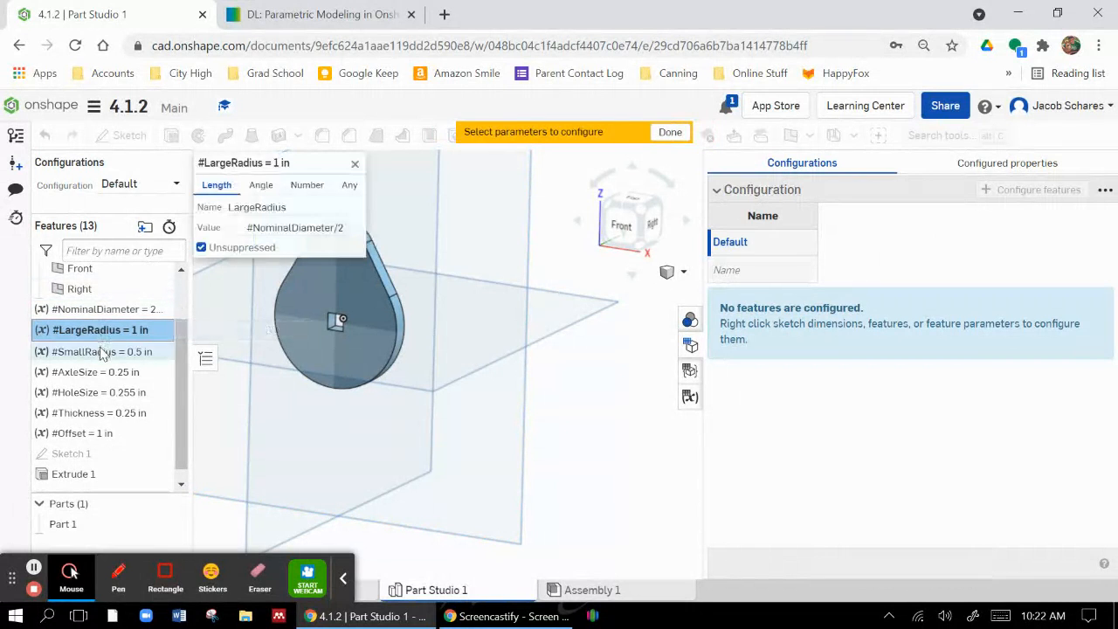
pyautogui.click(310, 229)
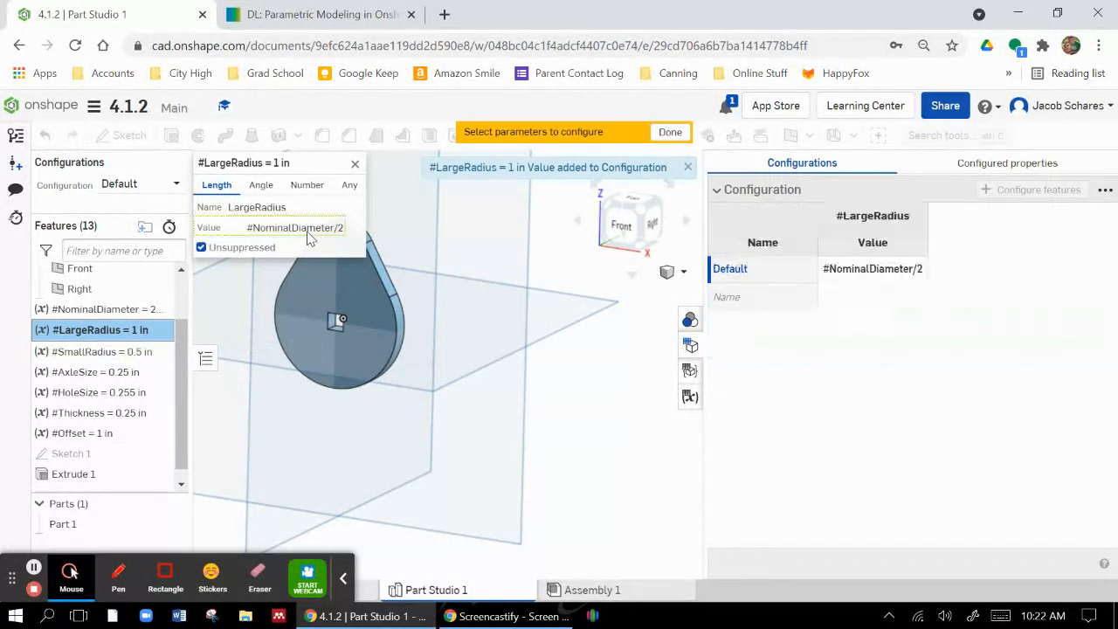
pyautogui.click(122, 351)
pyautogui.click(305, 230)
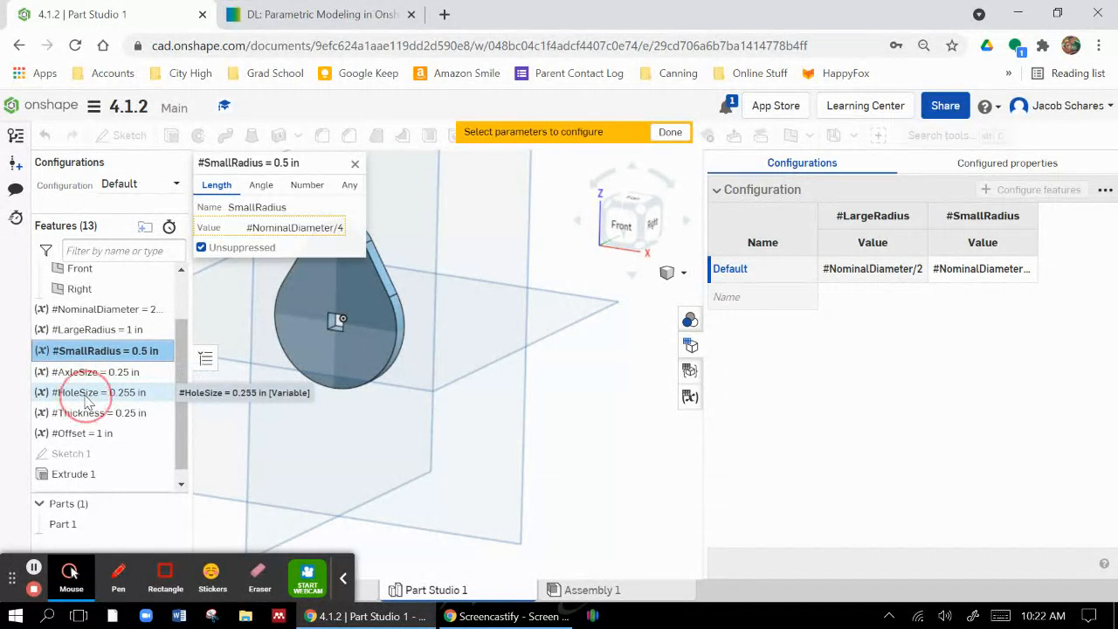
# Step: Add the HoleSize and Offset variable values to the Configuration table and finish selecting parameters
pyautogui.click(90, 393)
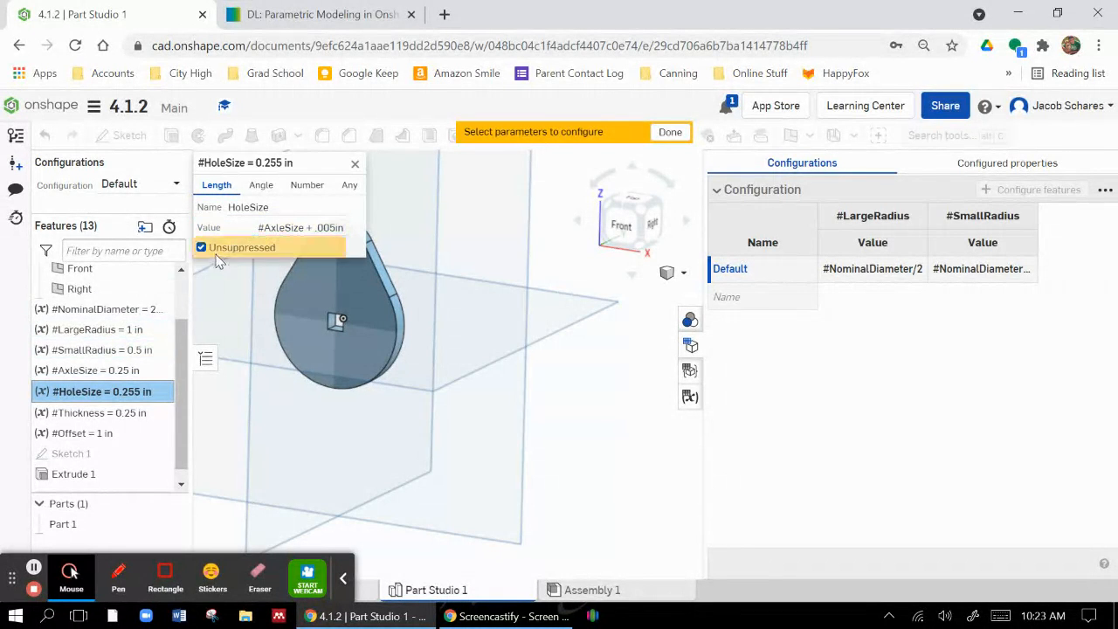
pyautogui.click(65, 352)
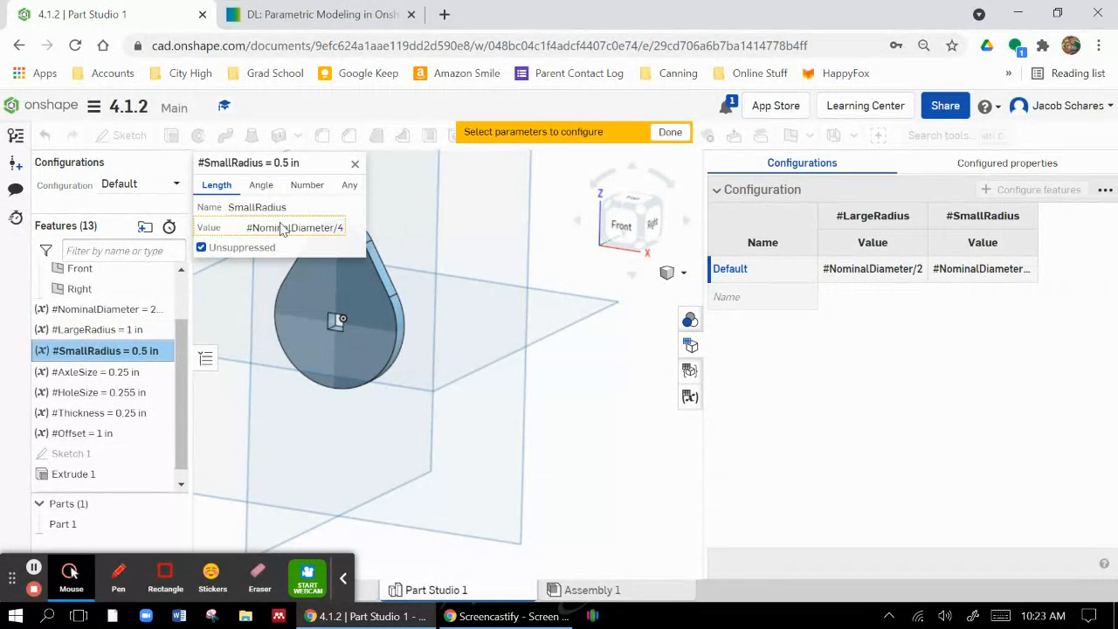
pyautogui.click(94, 396)
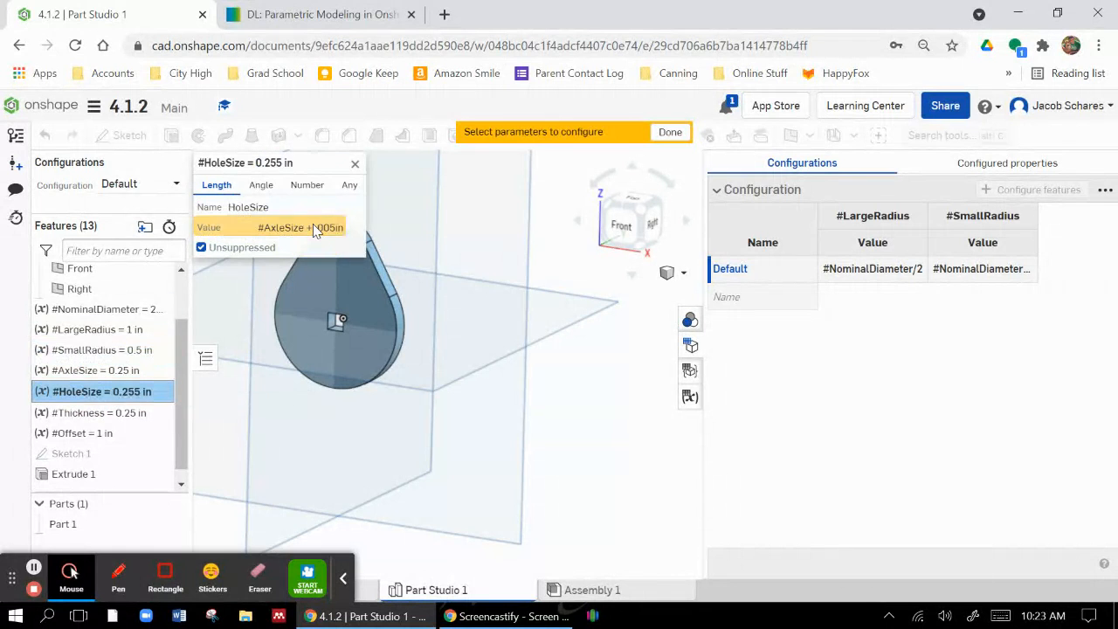
pyautogui.click(316, 228)
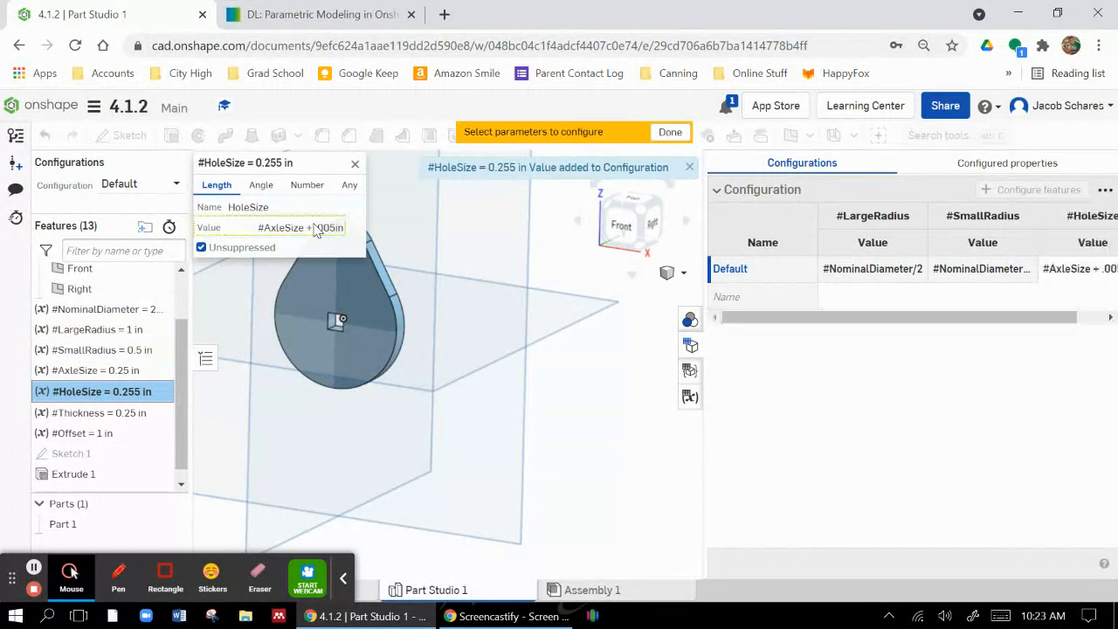
pyautogui.click(92, 432)
pyautogui.click(297, 228)
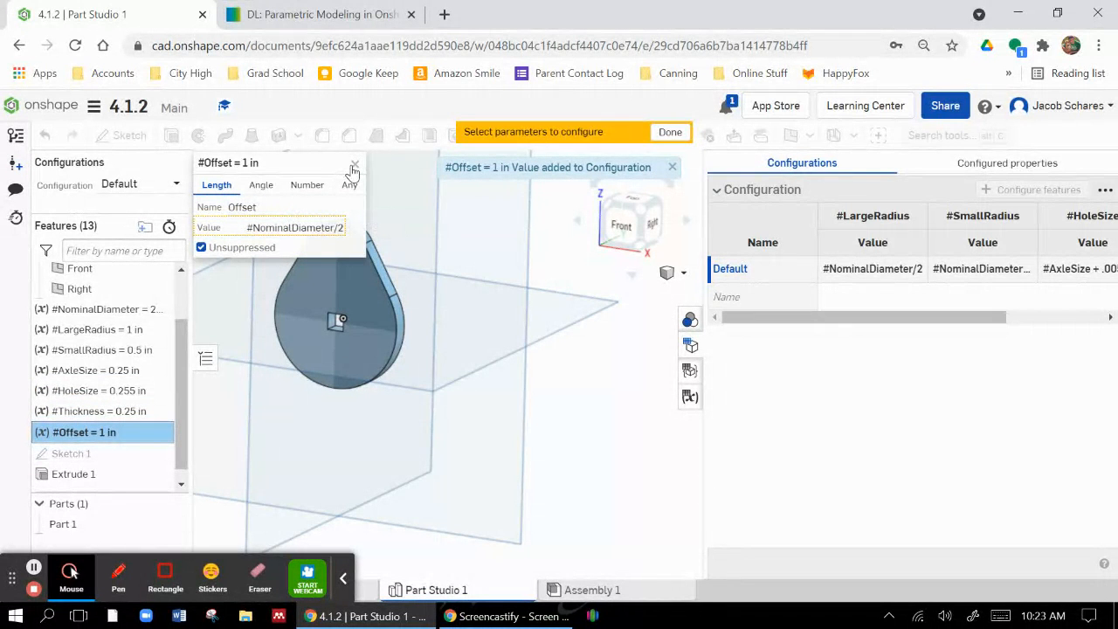
pyautogui.click(670, 131)
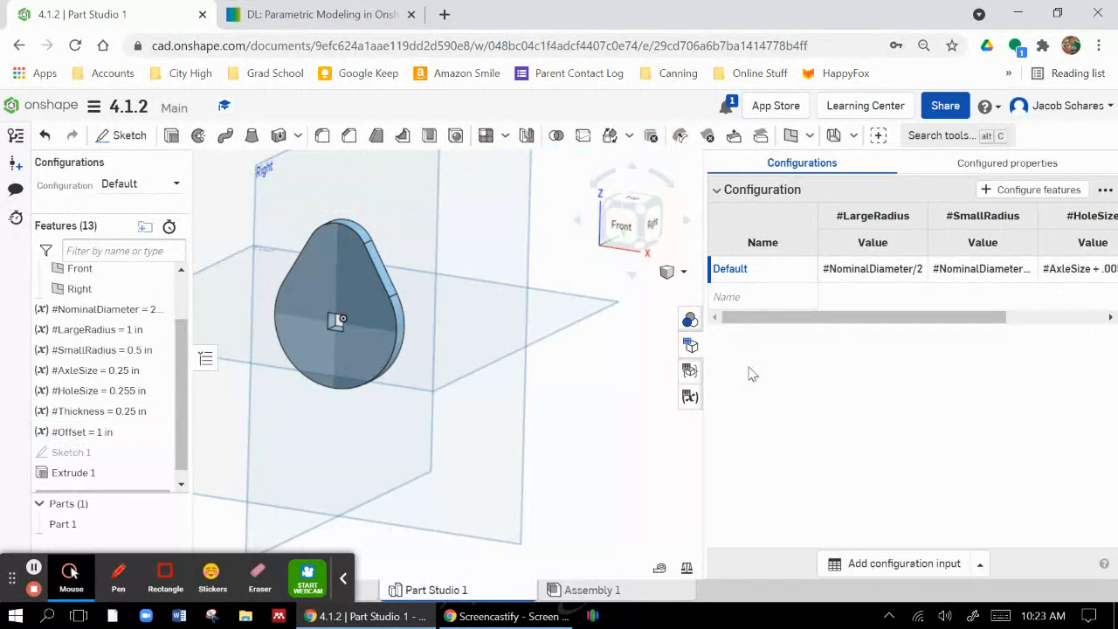
# Step: Widen the Configuration table and add a new configuration row named AltCam
pyautogui.moveTo(905, 322); pyautogui.dragTo(471, 342)
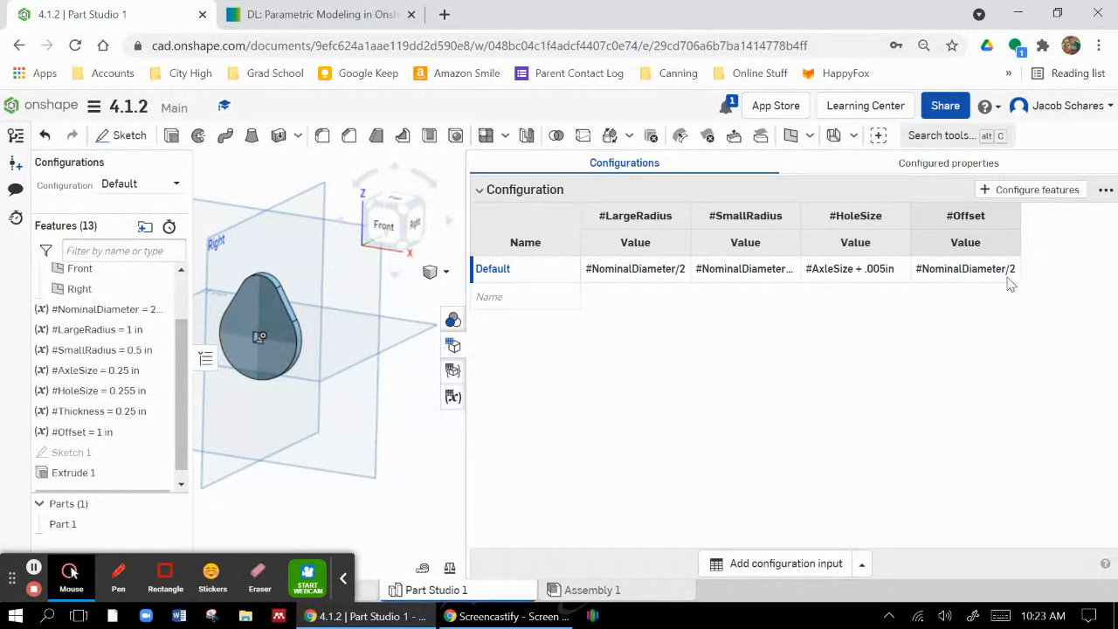
pyautogui.click(533, 298)
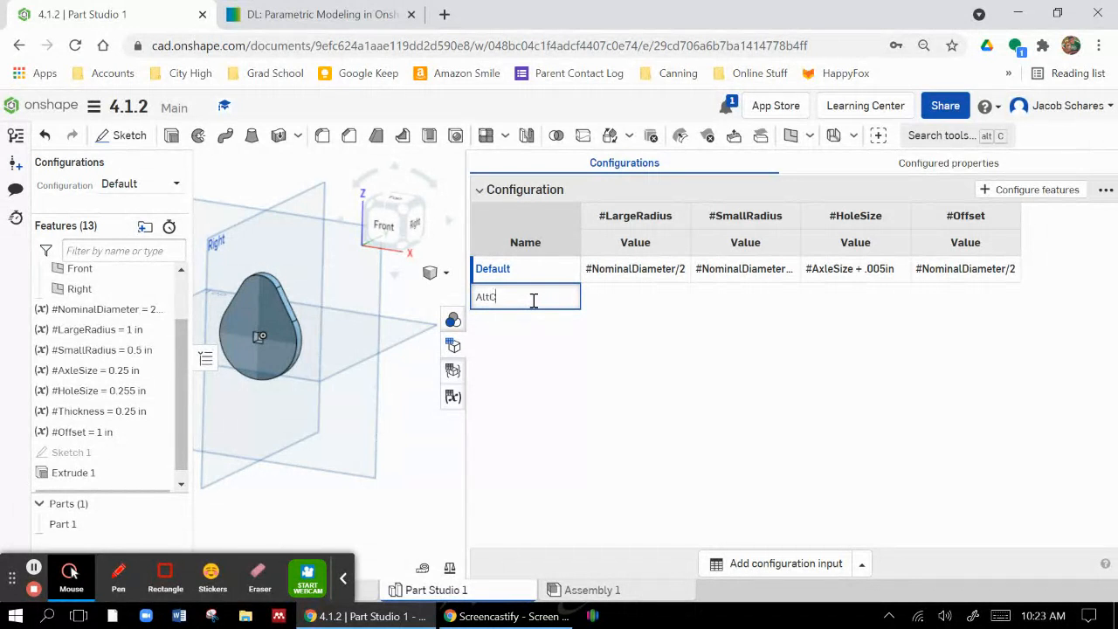
pyautogui.press('Return')
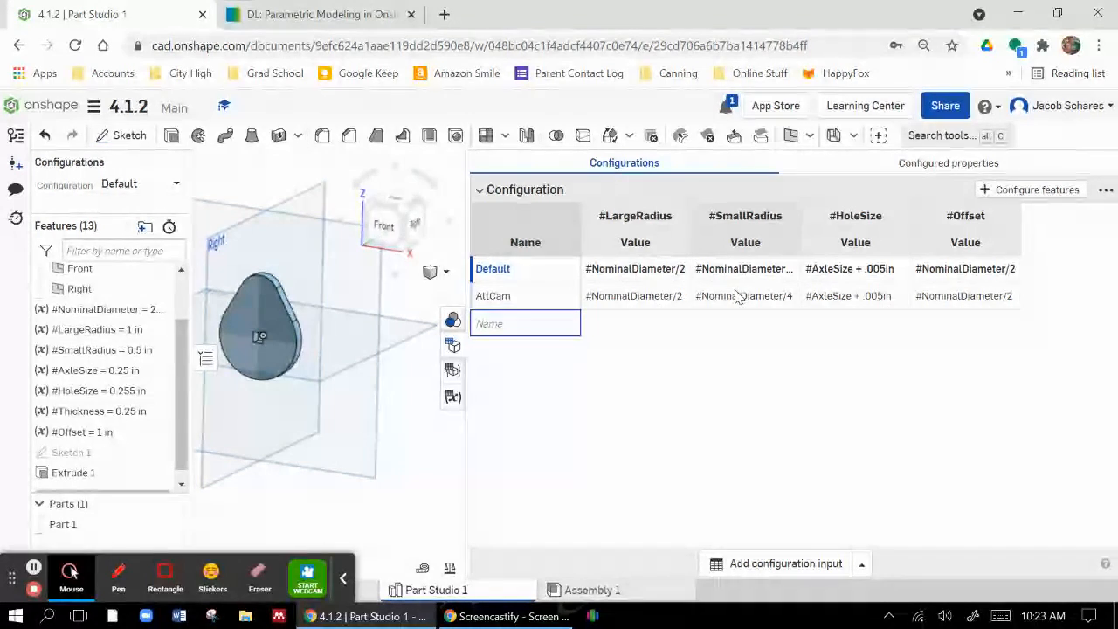
# Step: Set the Offset value of the AltCam configuration to #NominalDiameter/3 and close the Configuration table
pyautogui.click(978, 295)
pyautogui.click(979, 296)
pyautogui.click(1017, 296)
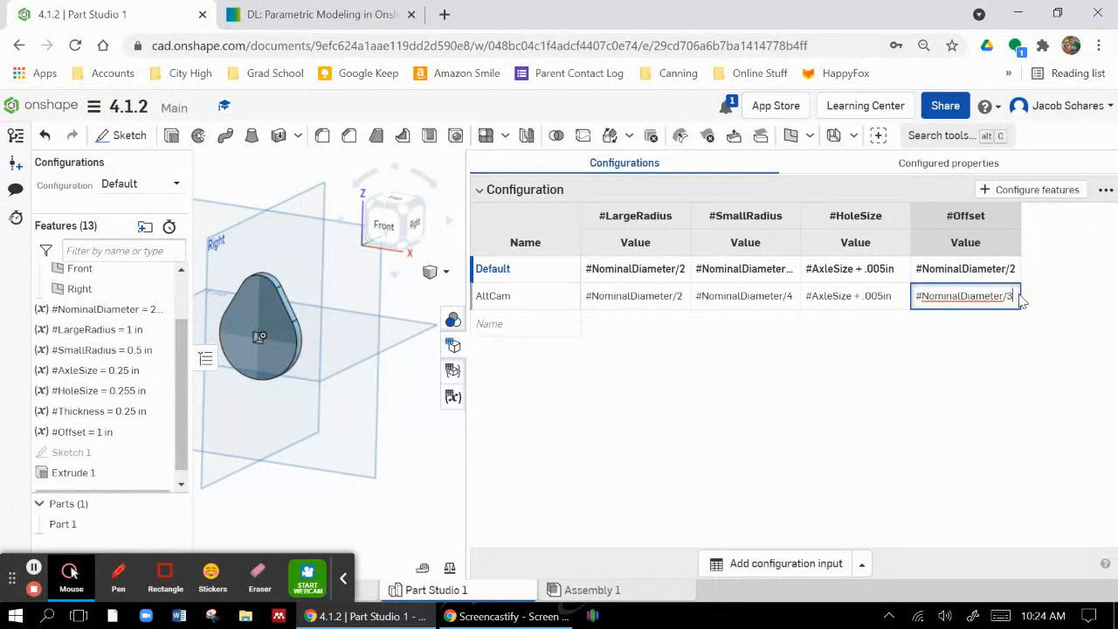
pyautogui.press('Return')
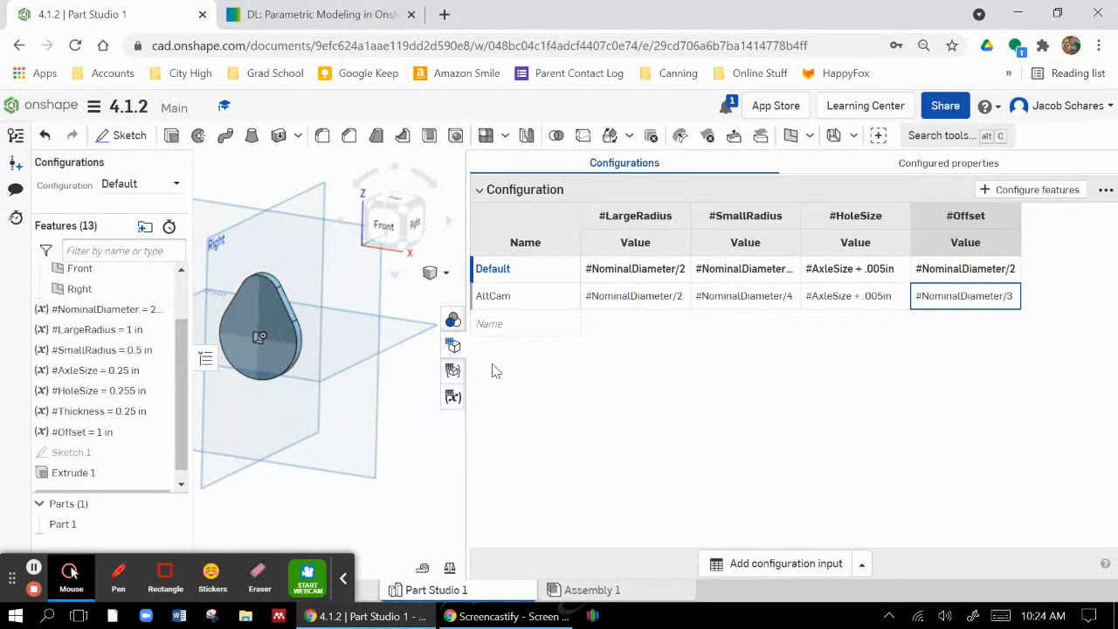
pyautogui.click(452, 346)
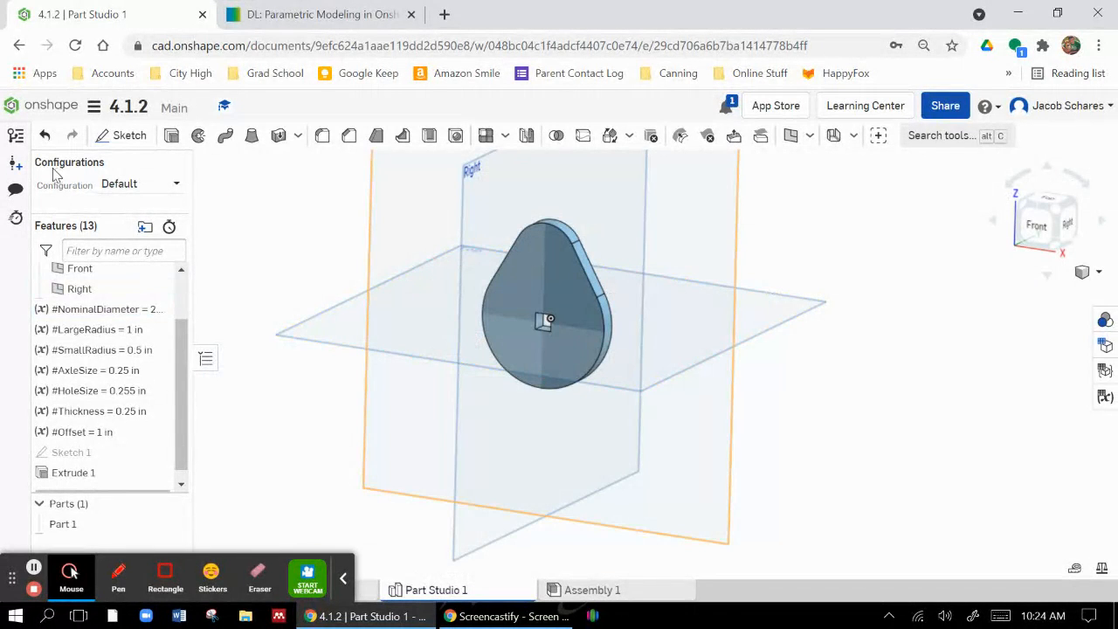
# Step: Compare the cam's shape by switching between the AltCam and Default configurations, ending on AltCam
pyautogui.click(122, 187)
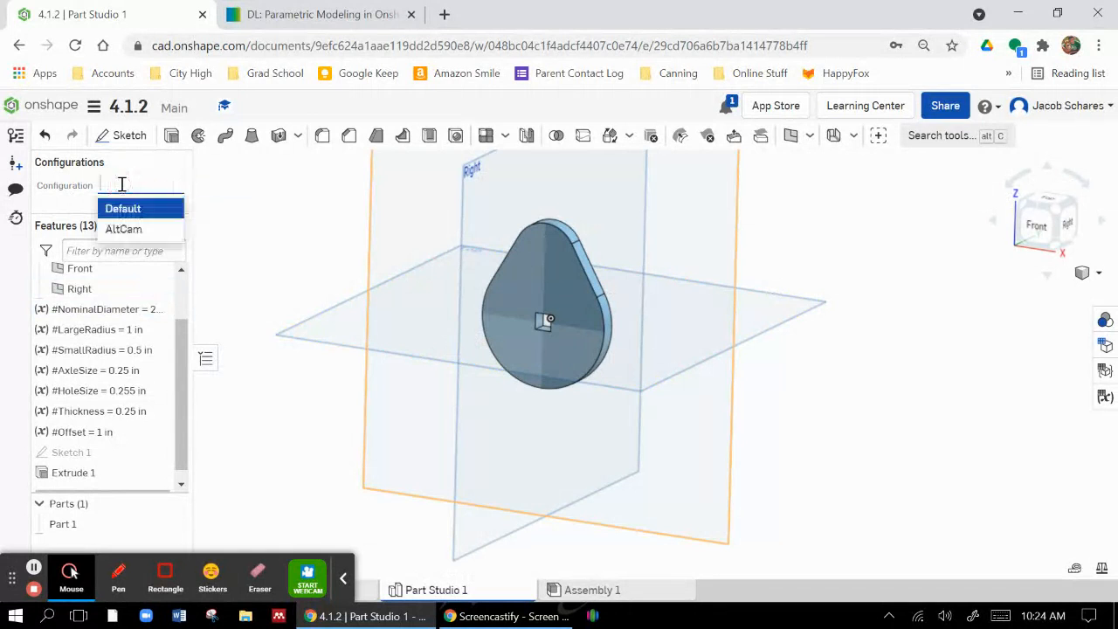
pyautogui.click(137, 230)
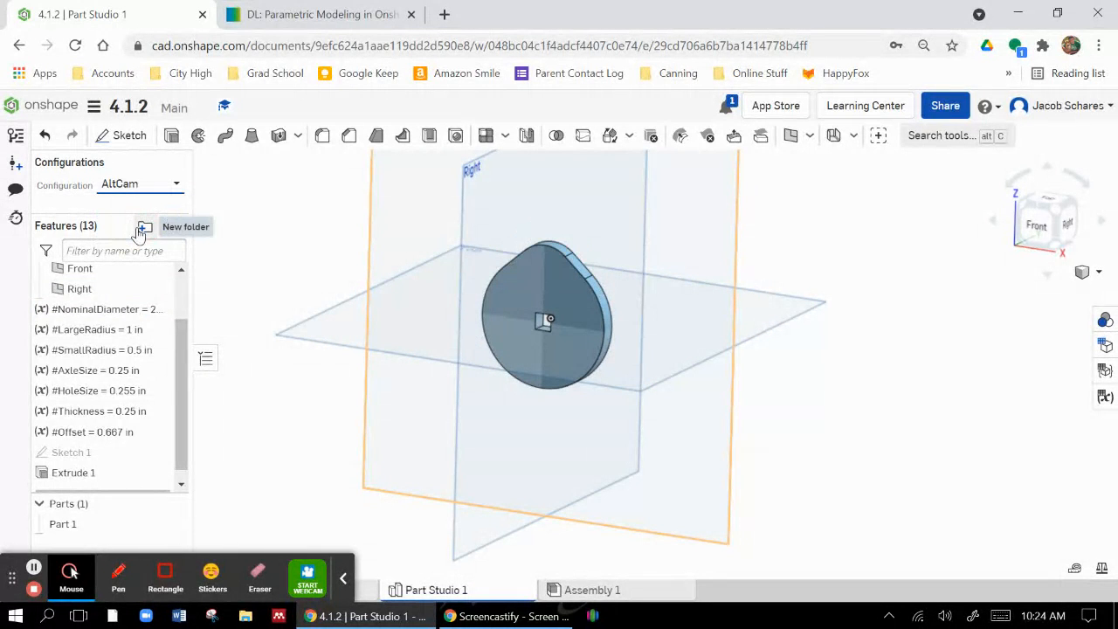
pyautogui.click(142, 183)
pyautogui.click(149, 209)
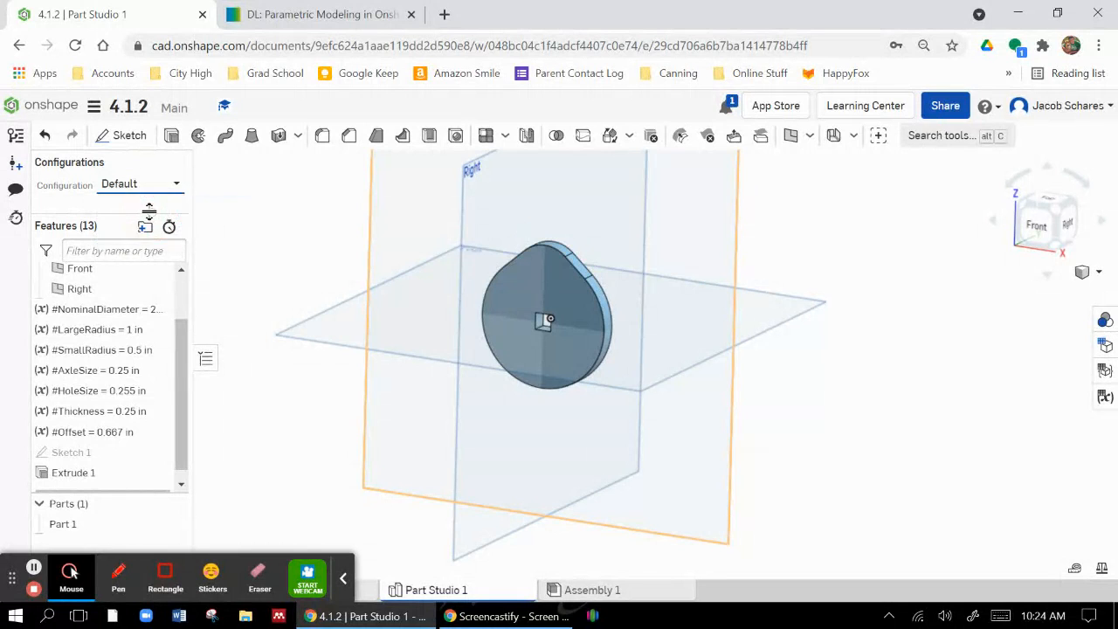
pyautogui.click(145, 184)
pyautogui.click(146, 230)
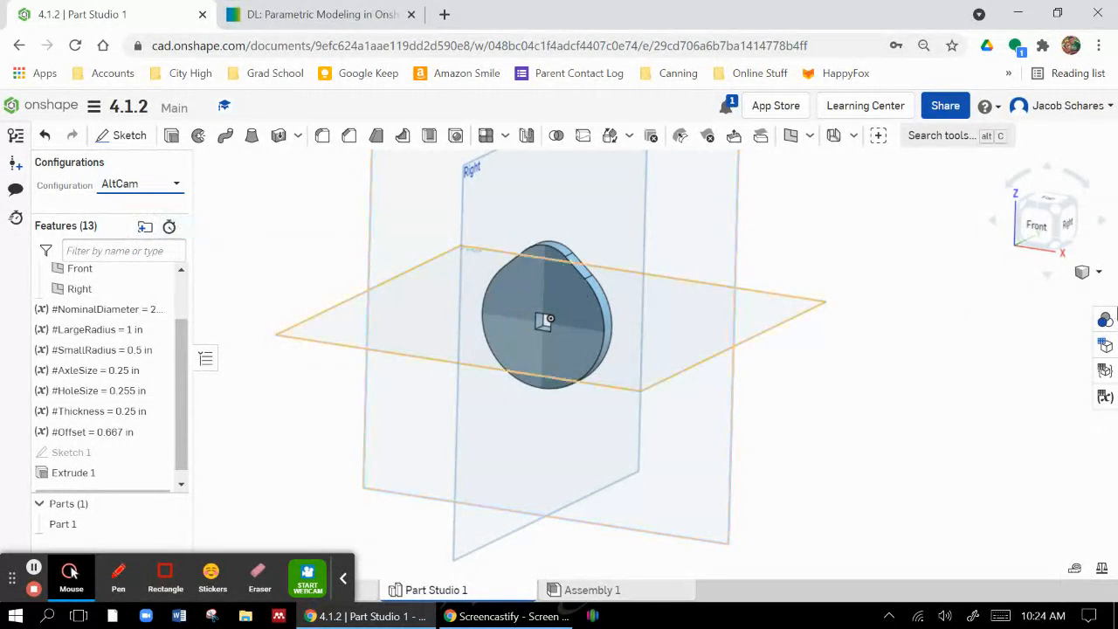
# Step: Set the NominalDiameter variable to 3 in with the AltCam configuration active
pyautogui.click(1104, 396)
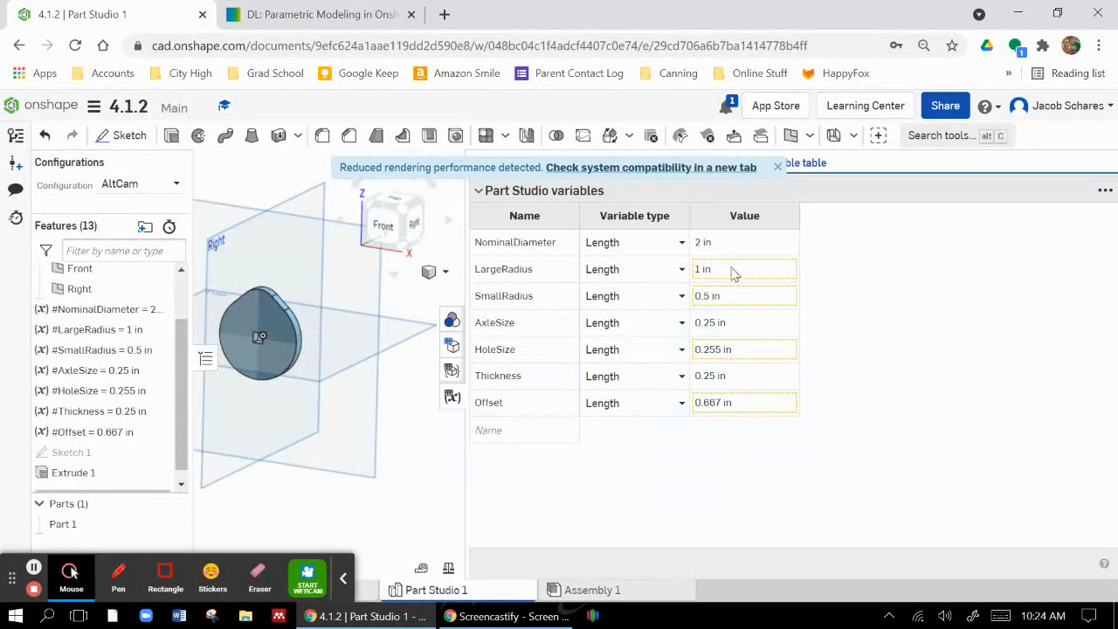
pyautogui.click(718, 244)
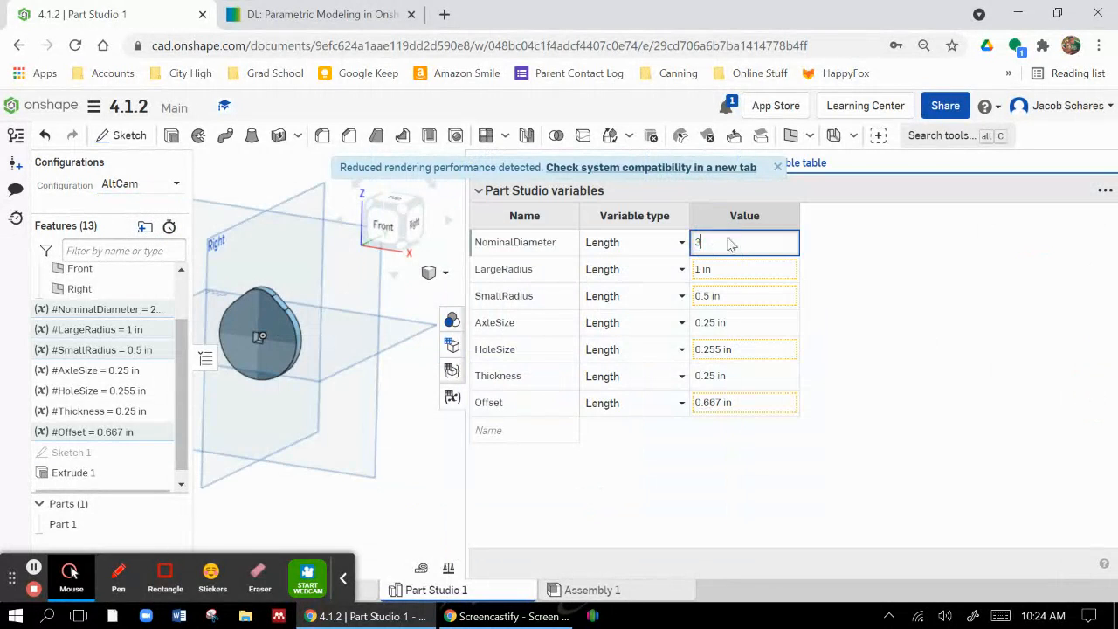
pyautogui.write('3')
pyautogui.press('Return')
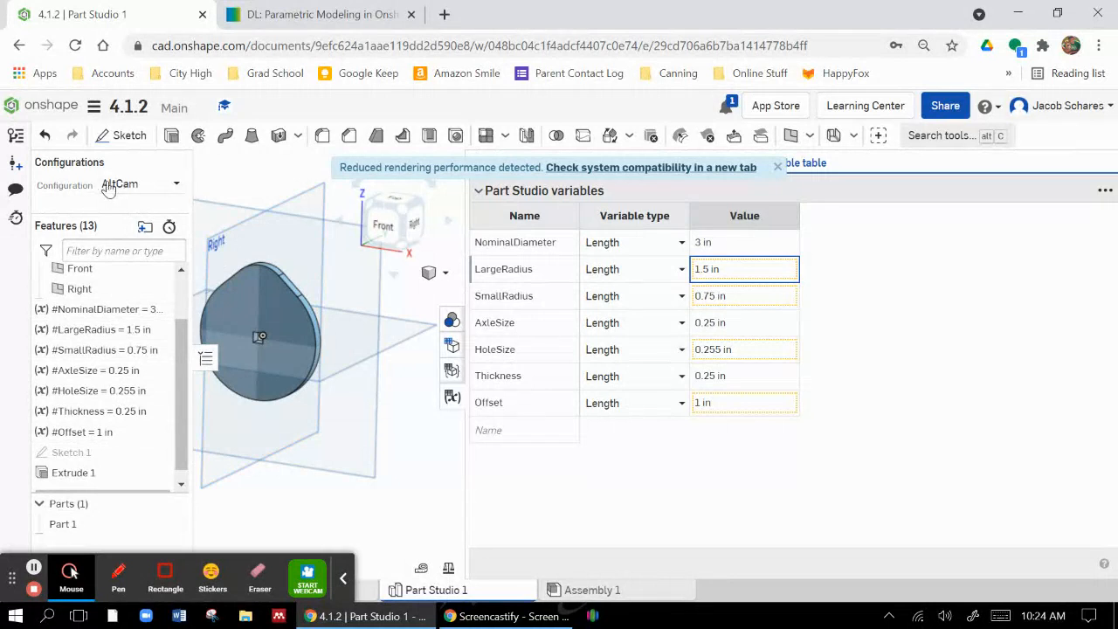
# Step: Switch the Part Studio to the Default configuration, close the variable table and inspect the cam
pyautogui.click(118, 184)
pyautogui.click(130, 209)
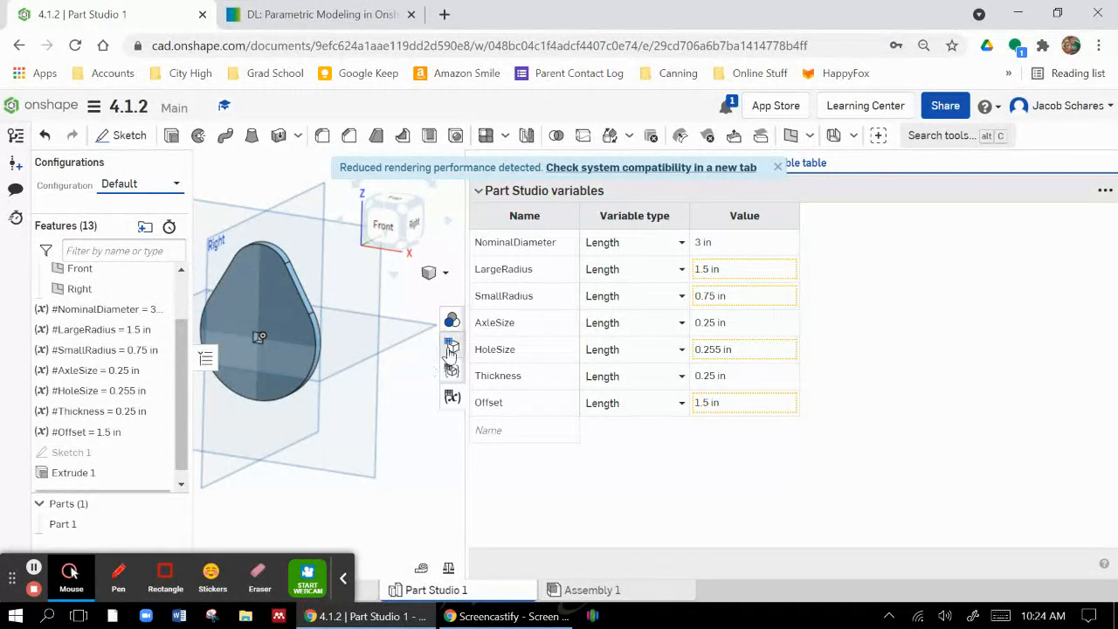
pyautogui.click(449, 402)
pyautogui.moveTo(831, 347); pyautogui.dragTo(836, 395, button='right')
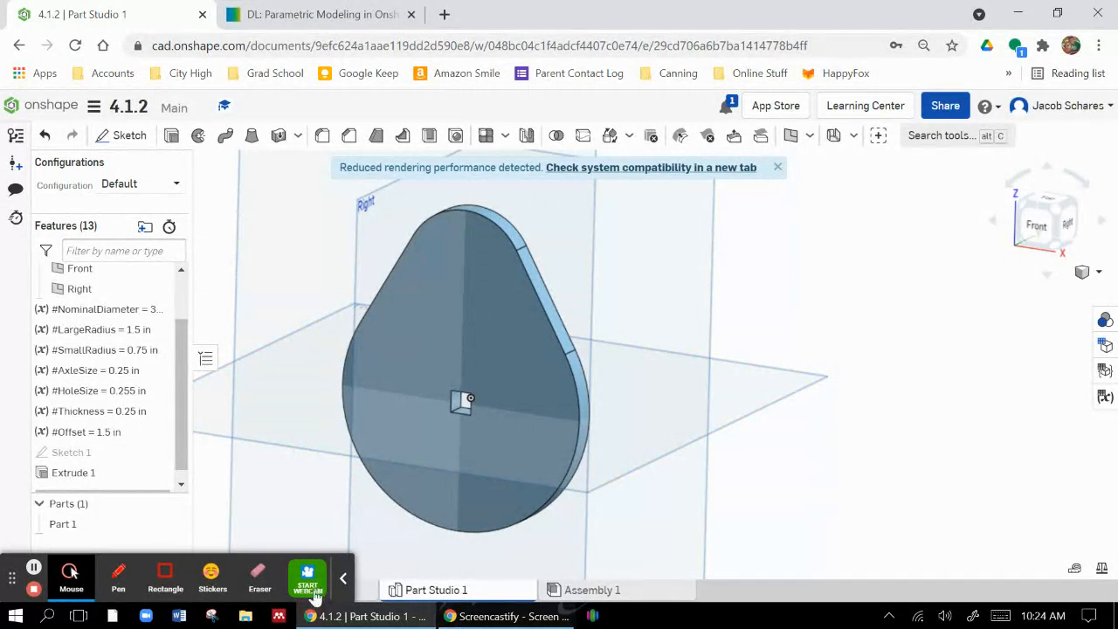
# Step: Review the Part Studio variables beside the cam model, dismiss the rendering notice and close the variable table
pyautogui.click(343, 578)
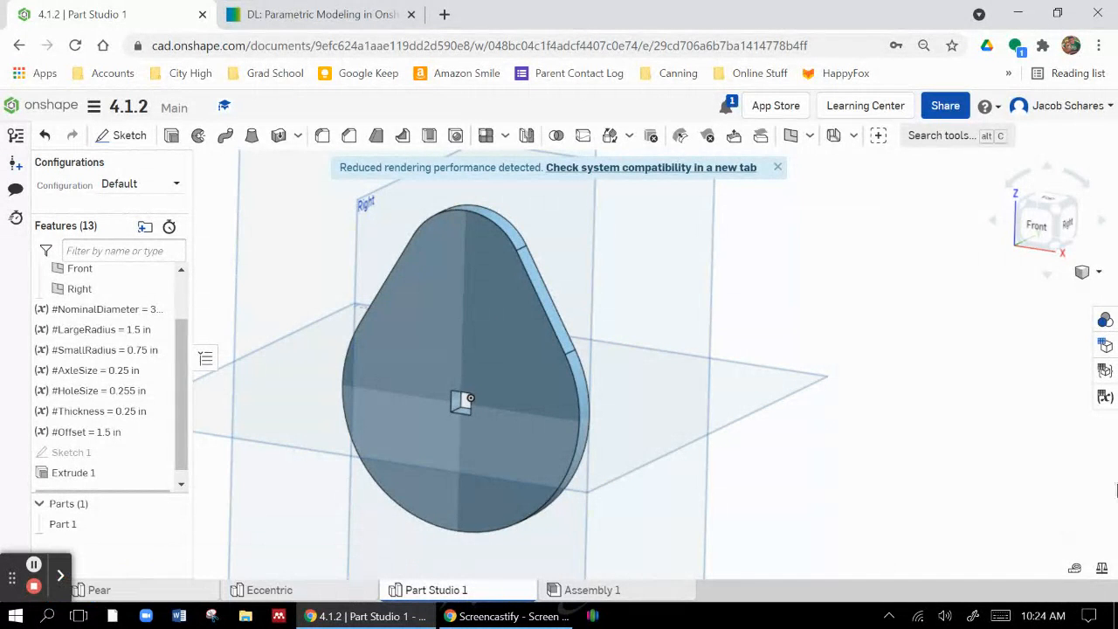
pyautogui.click(1105, 396)
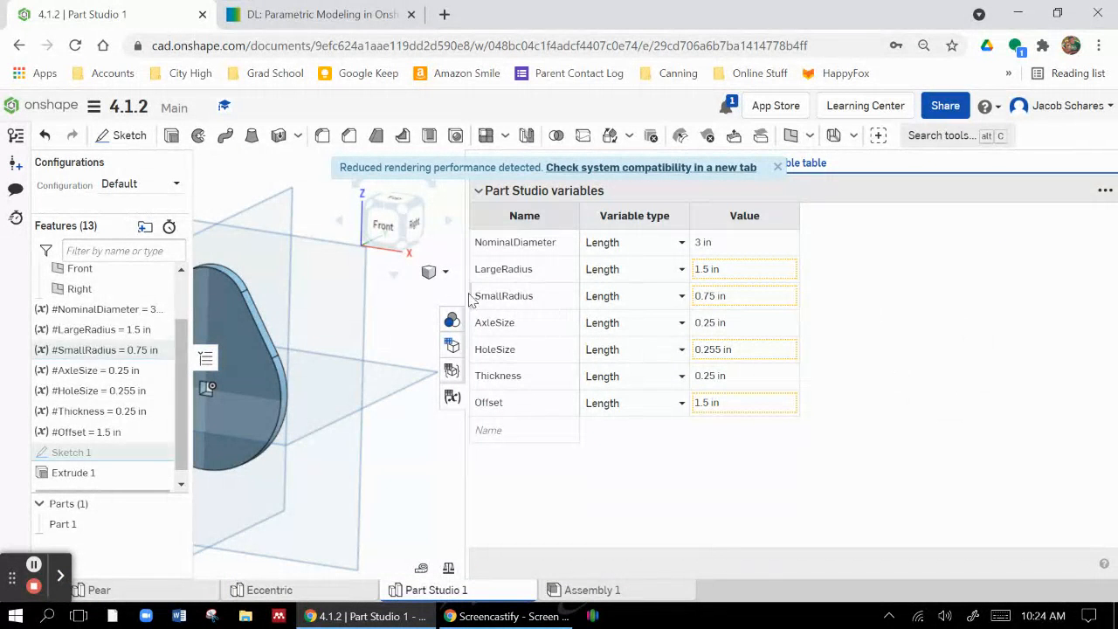
pyautogui.moveTo(465, 295); pyautogui.dragTo(751, 295)
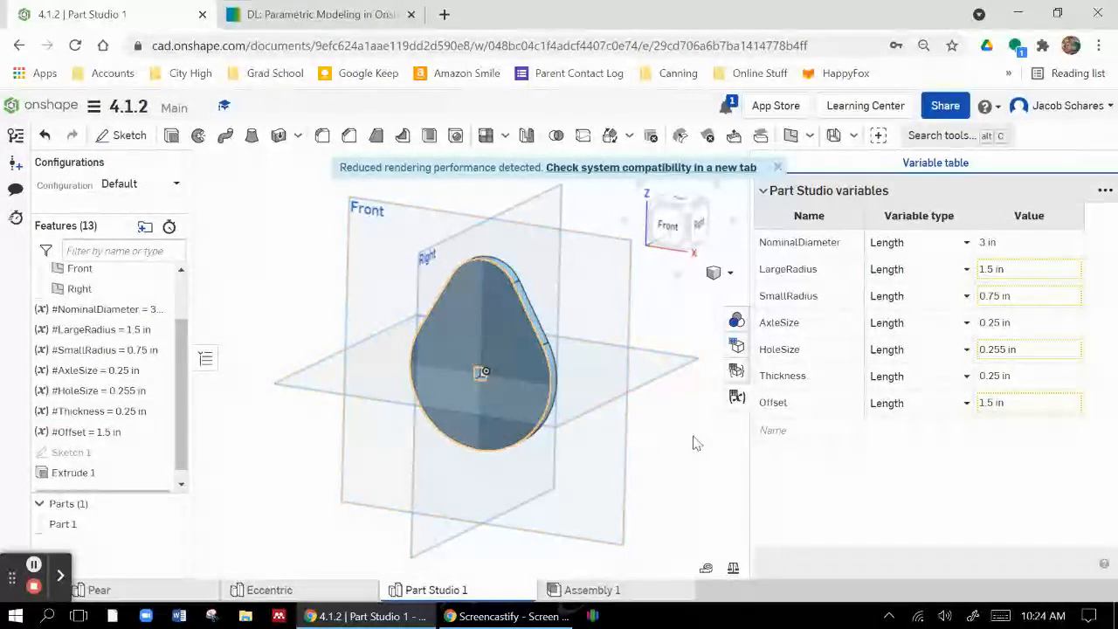
pyautogui.click(777, 167)
pyautogui.click(736, 396)
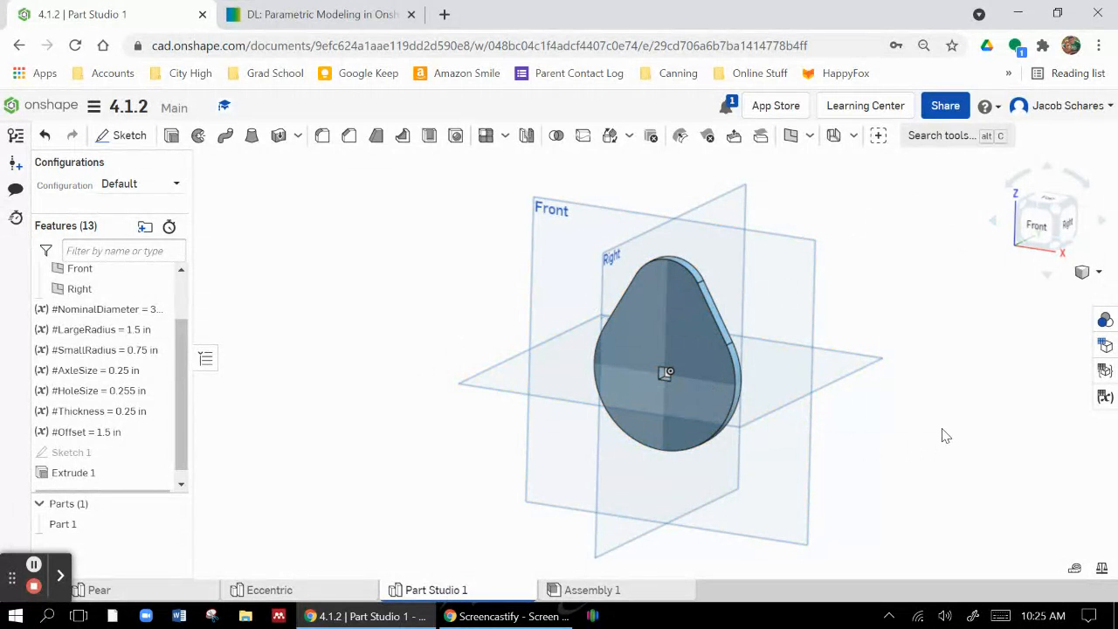
pyautogui.scroll(-1, 128, 393)
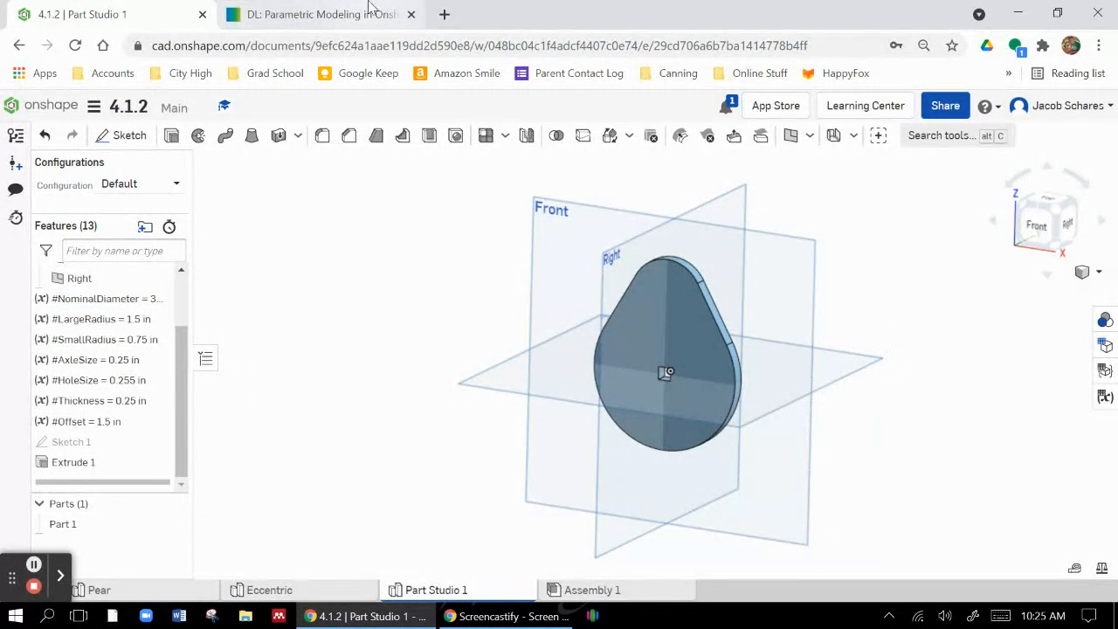
# Step: Switch to the PLTW course page and review the Parametric Modeling in Onshape instructions and reflection questions
pyautogui.click(318, 14)
pyautogui.scroll(-2, 448, 370)
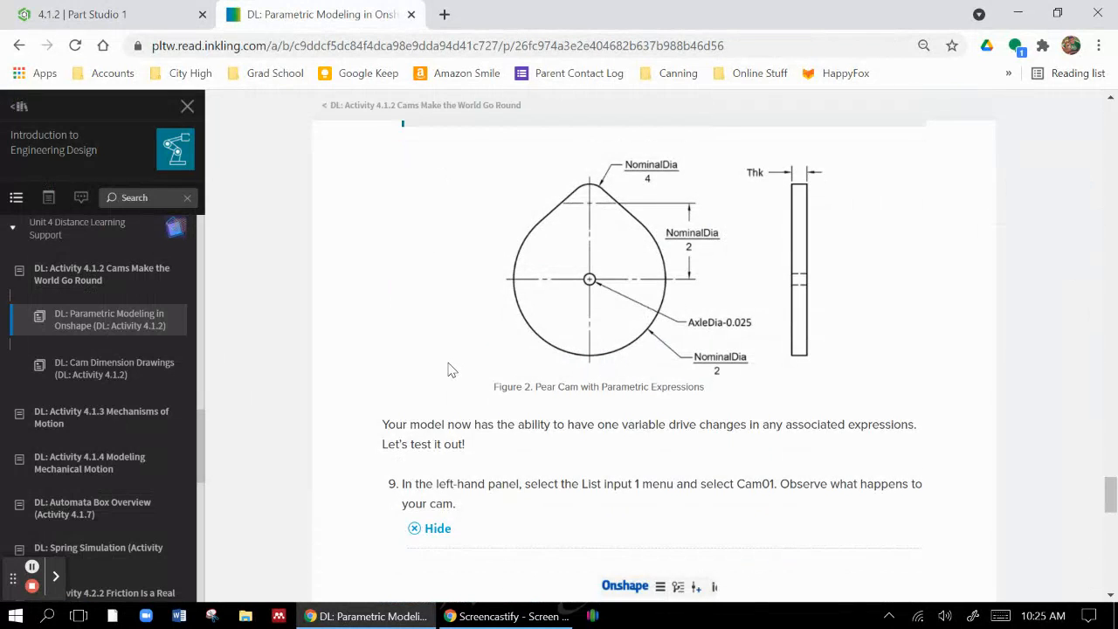
pyautogui.scroll(-5, 448, 370)
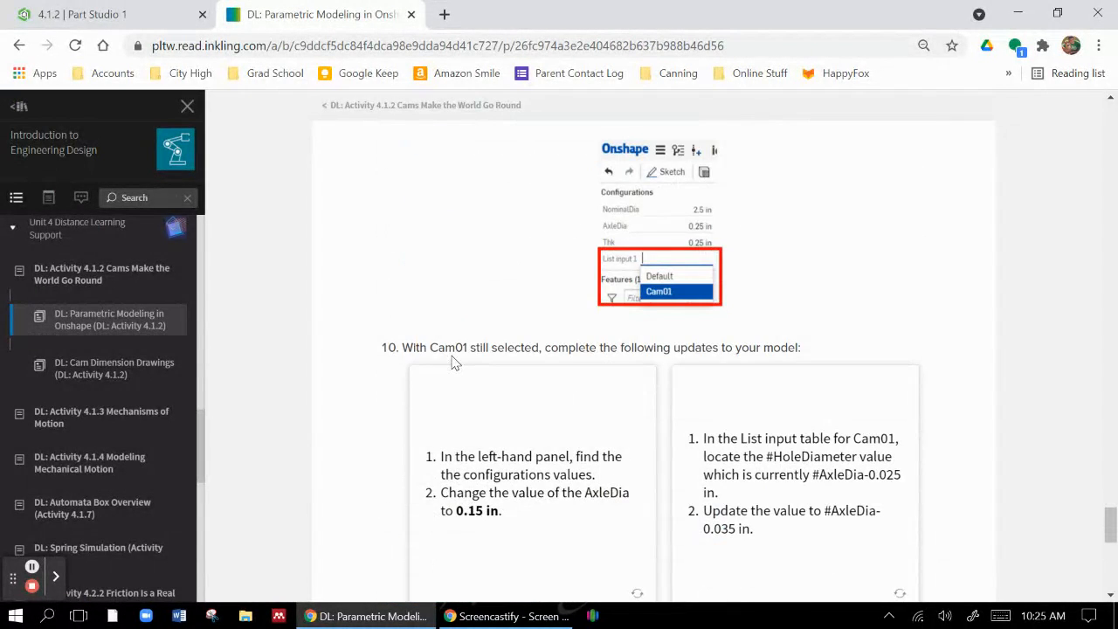
pyautogui.scroll(10, 451, 362)
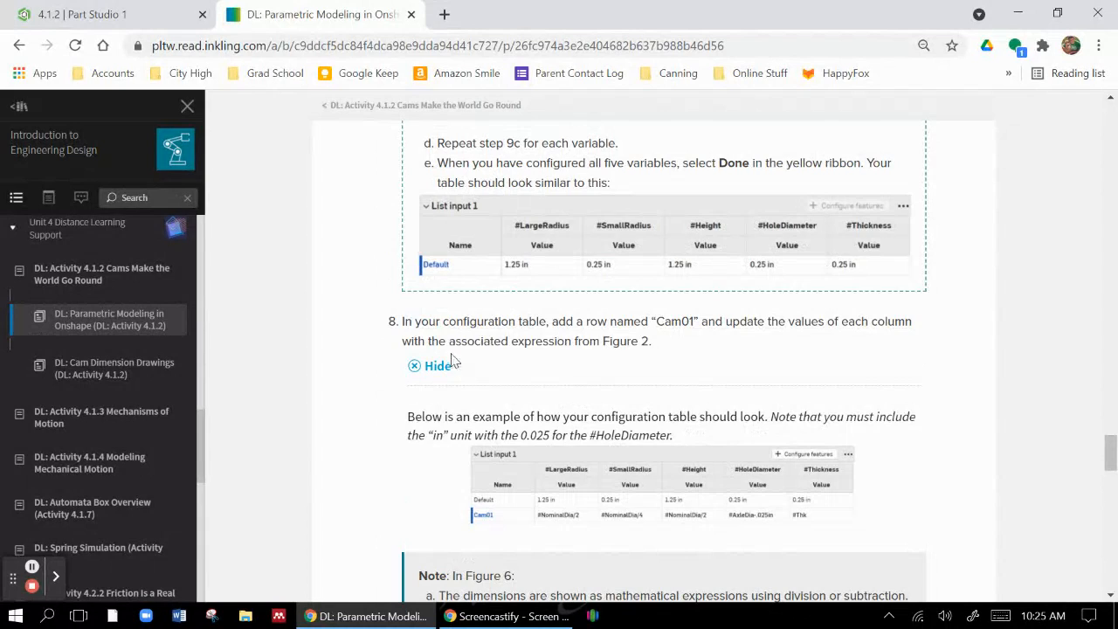
pyautogui.scroll(-15, 441, 345)
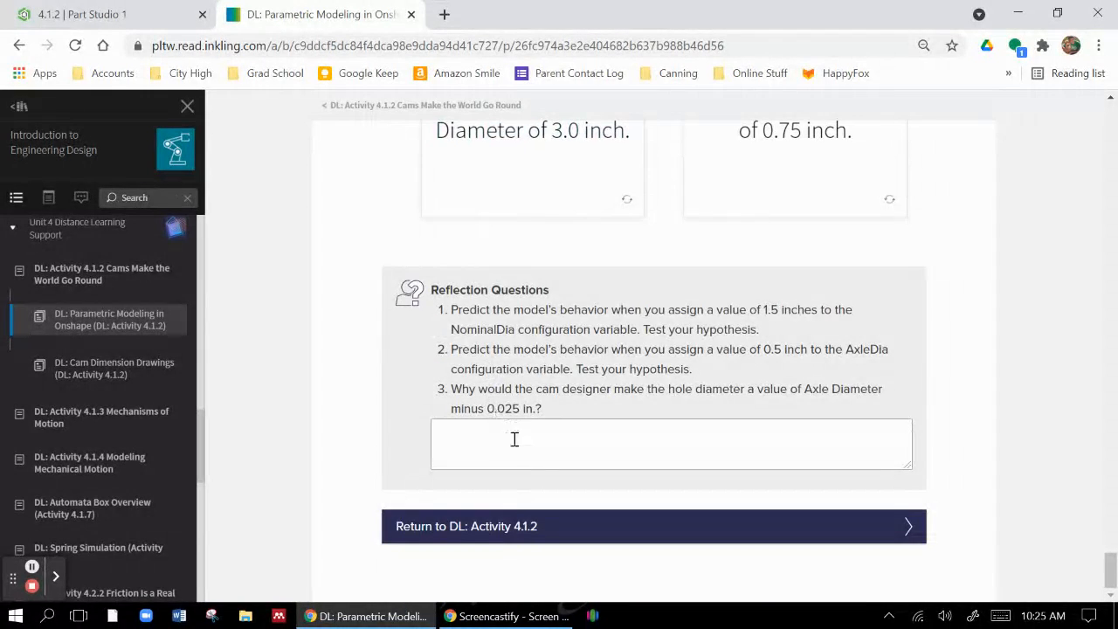
# Step: Return to the DL: Activity 4.1.2 page and review its cam types, modeling tasks and Design to Fit section
pyautogui.click(507, 515)
pyautogui.scroll(-6, 441, 380)
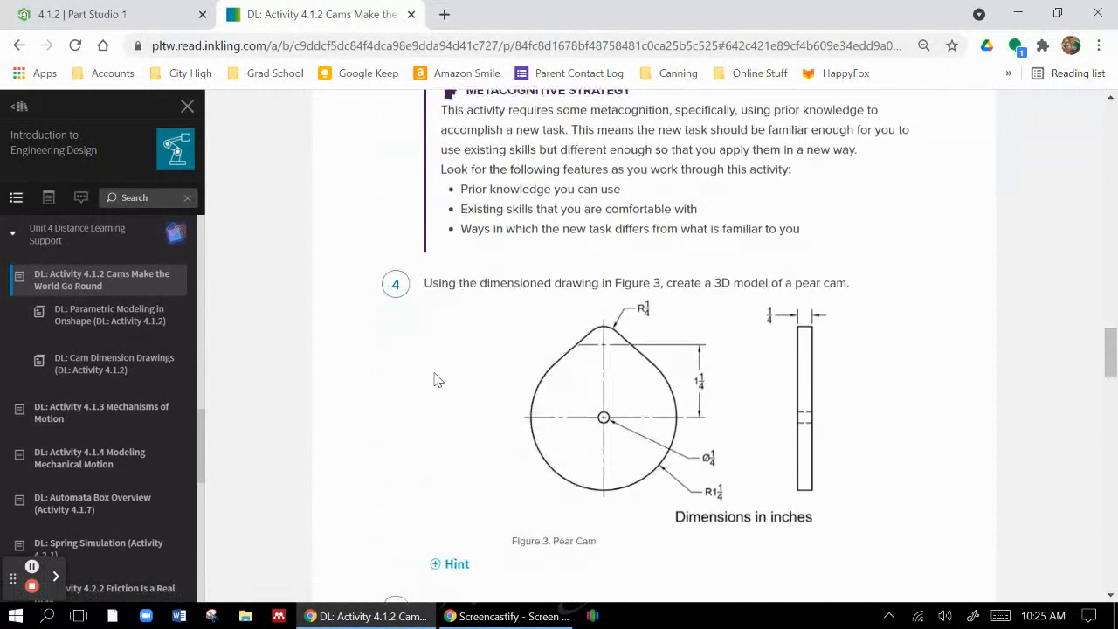
pyautogui.scroll(-15, 437, 375)
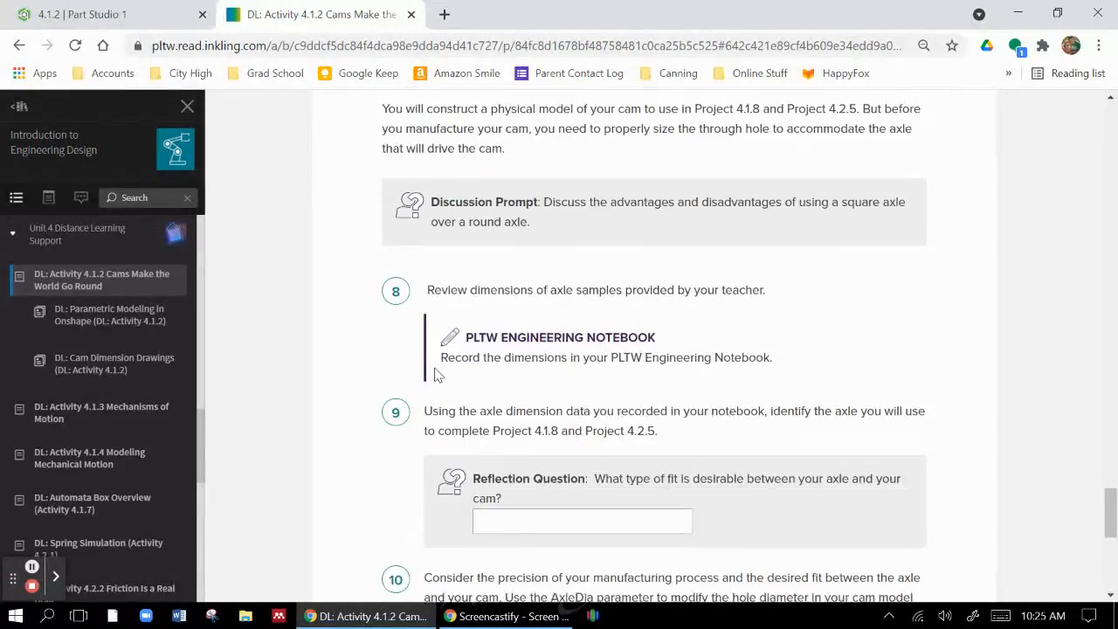
pyautogui.scroll(20, 437, 374)
pyautogui.scroll(-5, 463, 375)
pyautogui.scroll(-6, 463, 375)
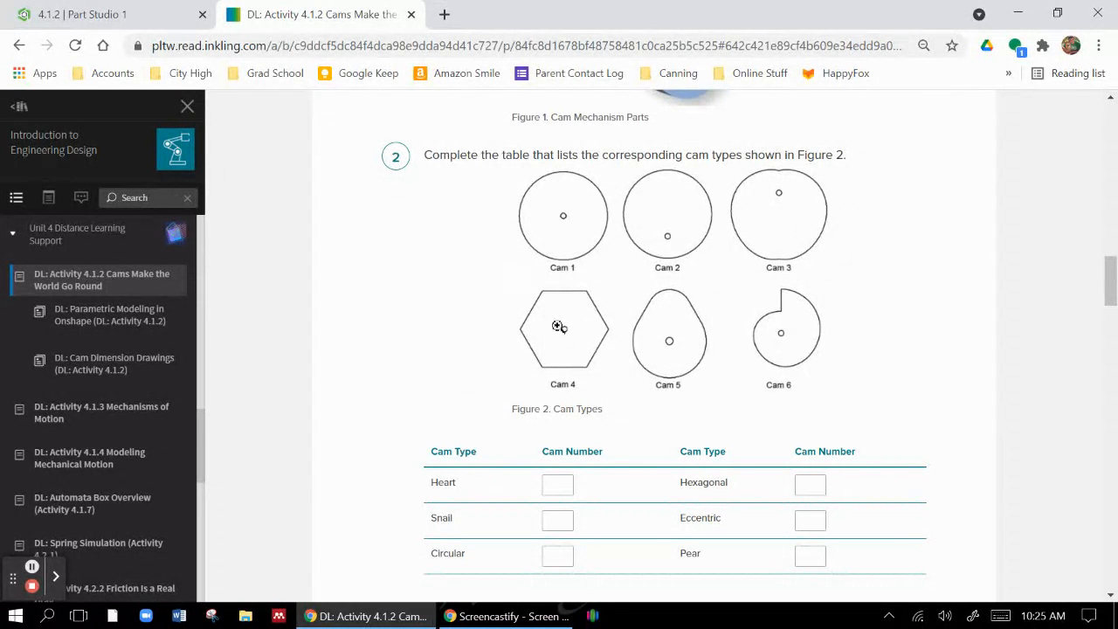
pyautogui.scroll(-20, 779, 419)
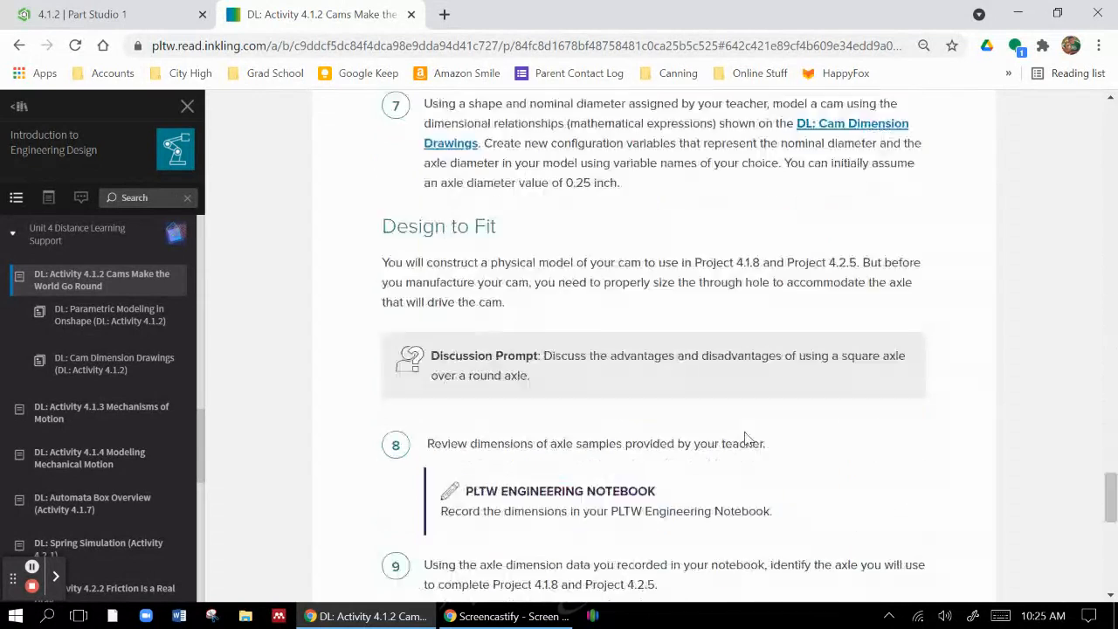